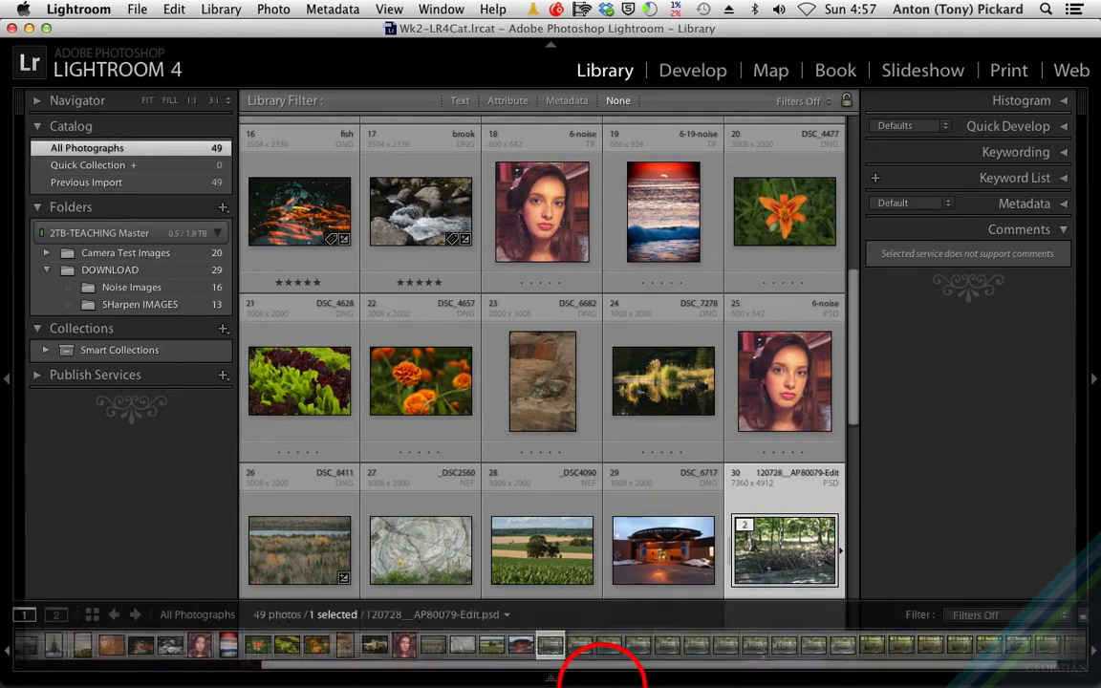
- Switch to Firefox and open the Digital Photography organization from Blackboard's Courses & Tools page
mouse_move(598, 686)
click(528, 658)
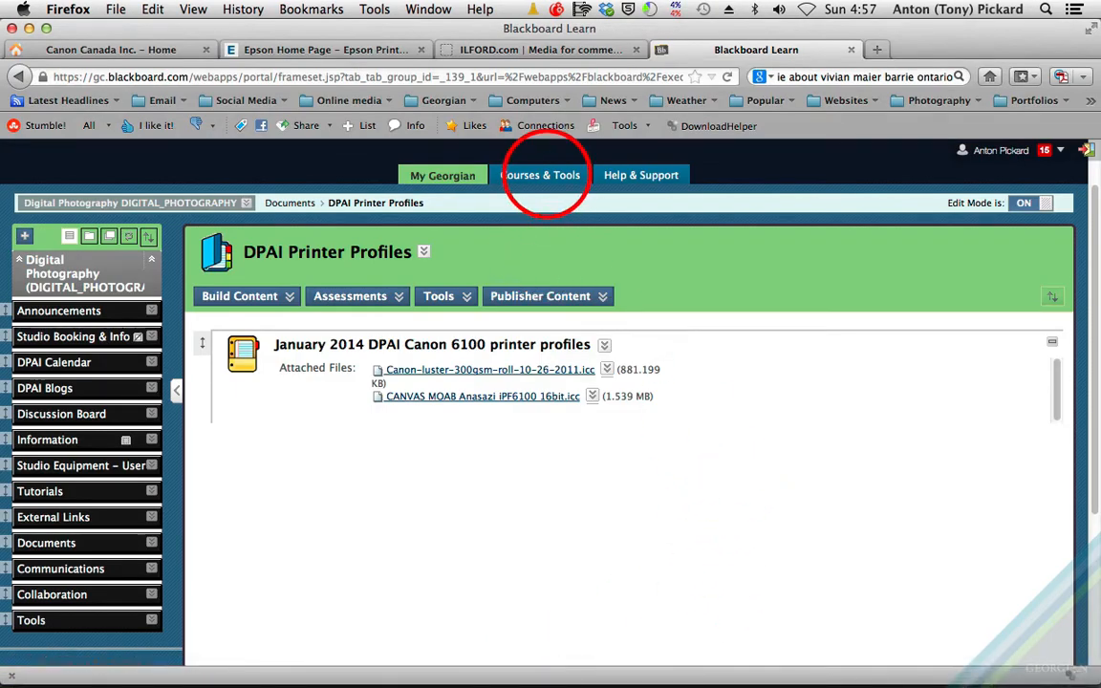
click(543, 175)
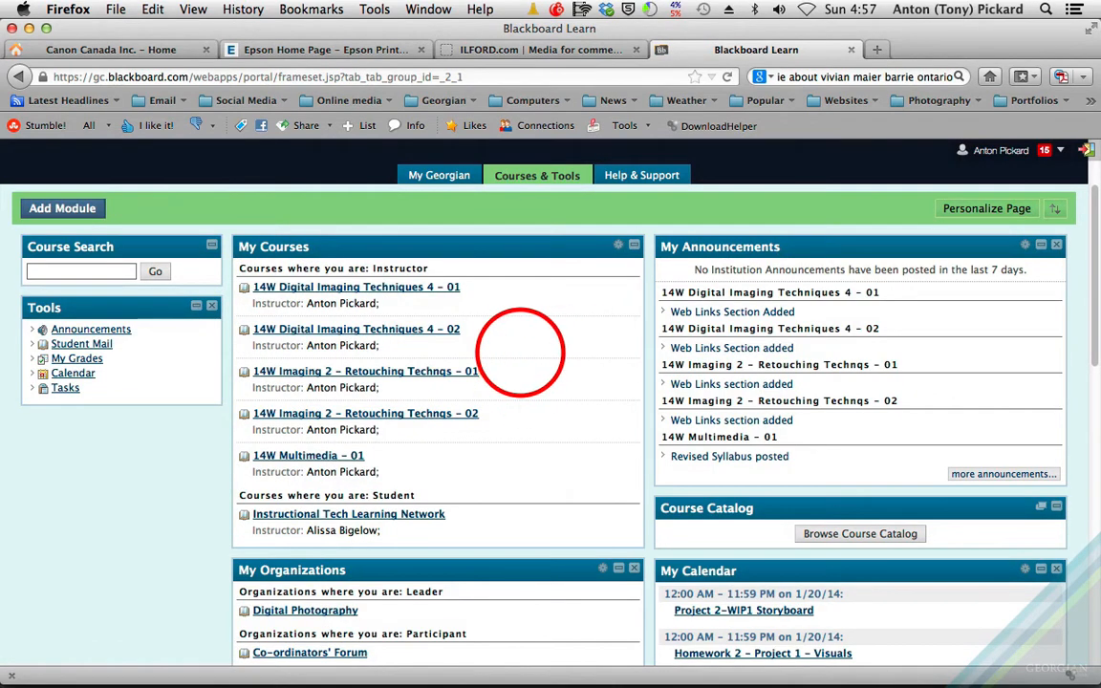
scroll(524, 352, down, 5)
scroll(519, 352, up, 2)
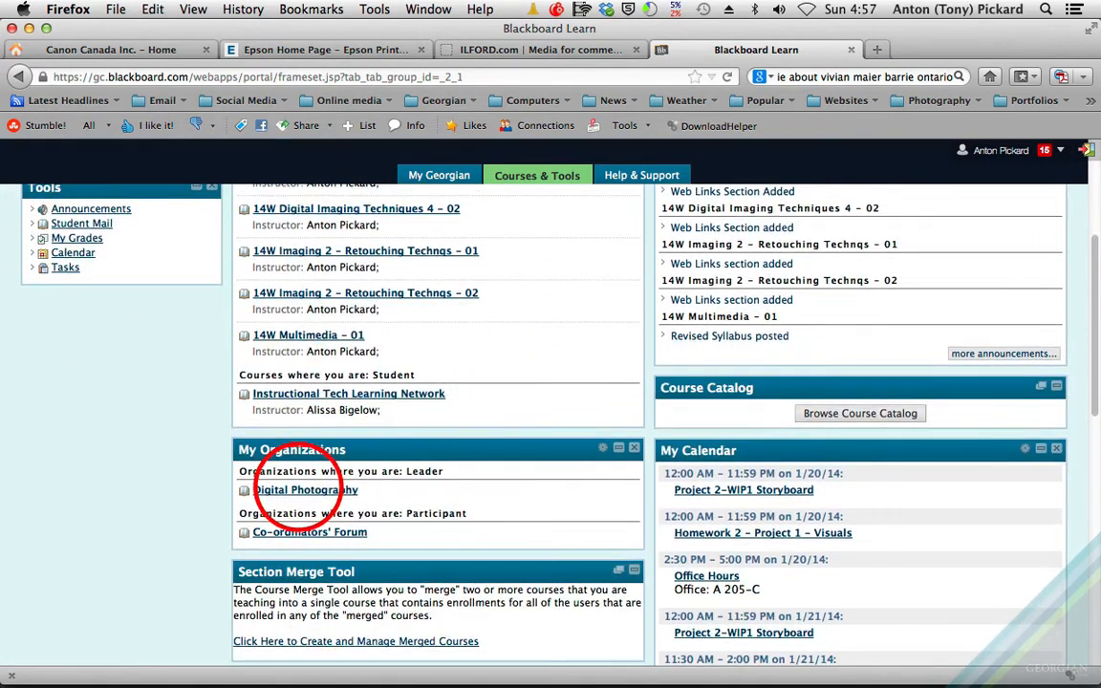
click(304, 490)
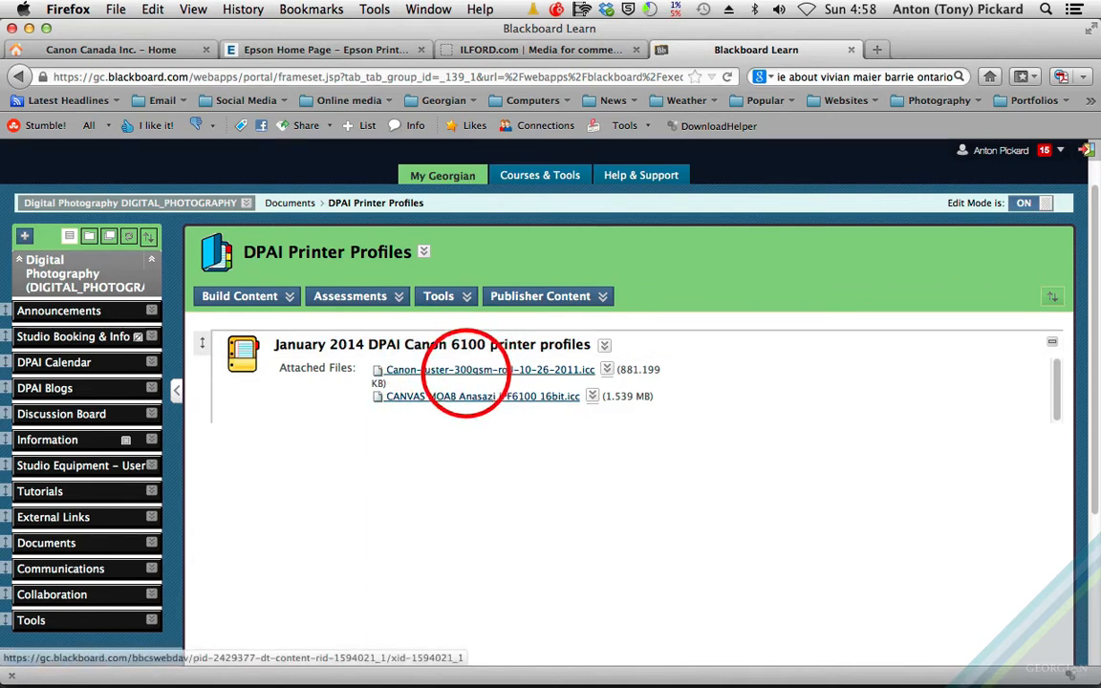
- Save the attached Canon-luster-300gsm-roll-10-26-2011.icc printer profile to the Desktop
right_click(453, 371)
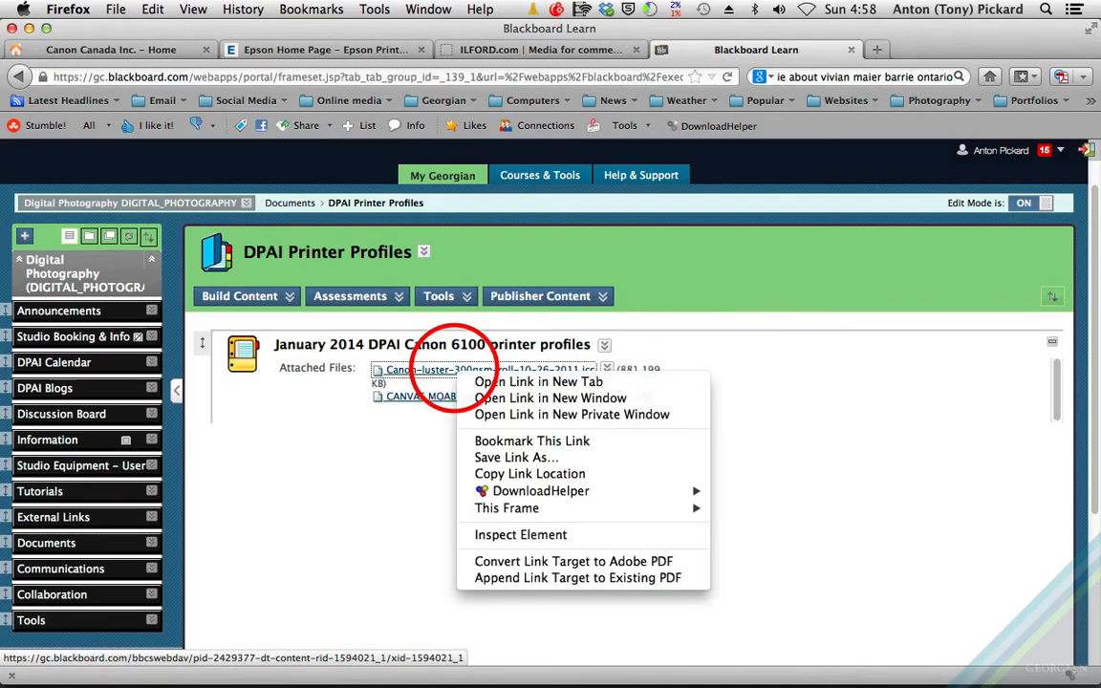
click(470, 457)
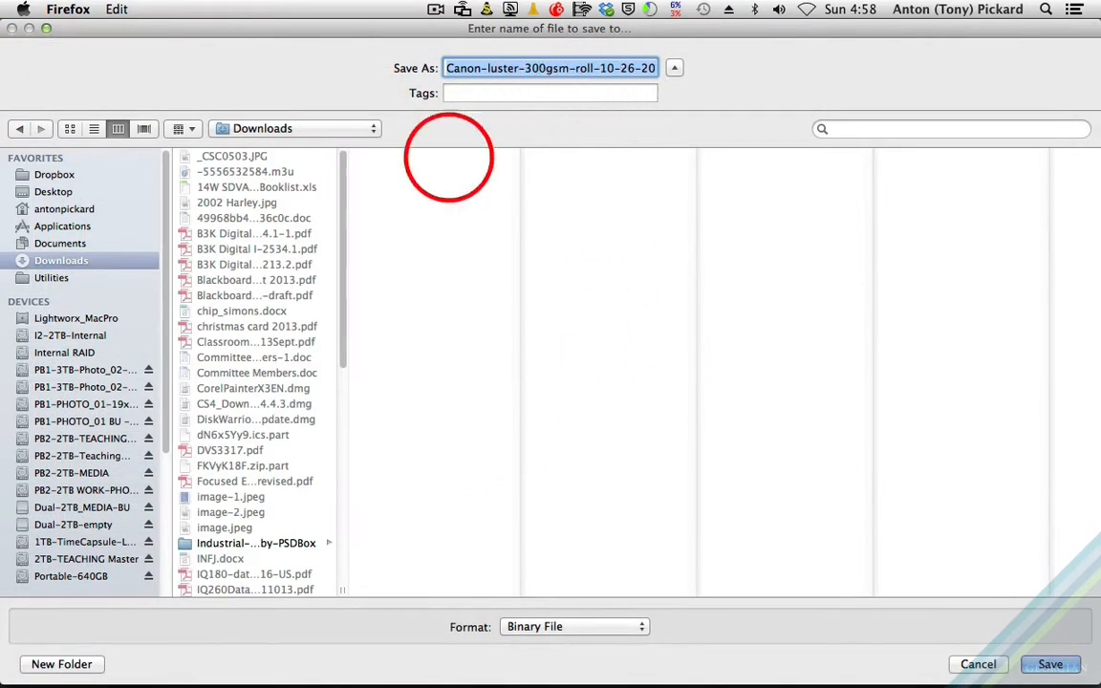
click(42, 189)
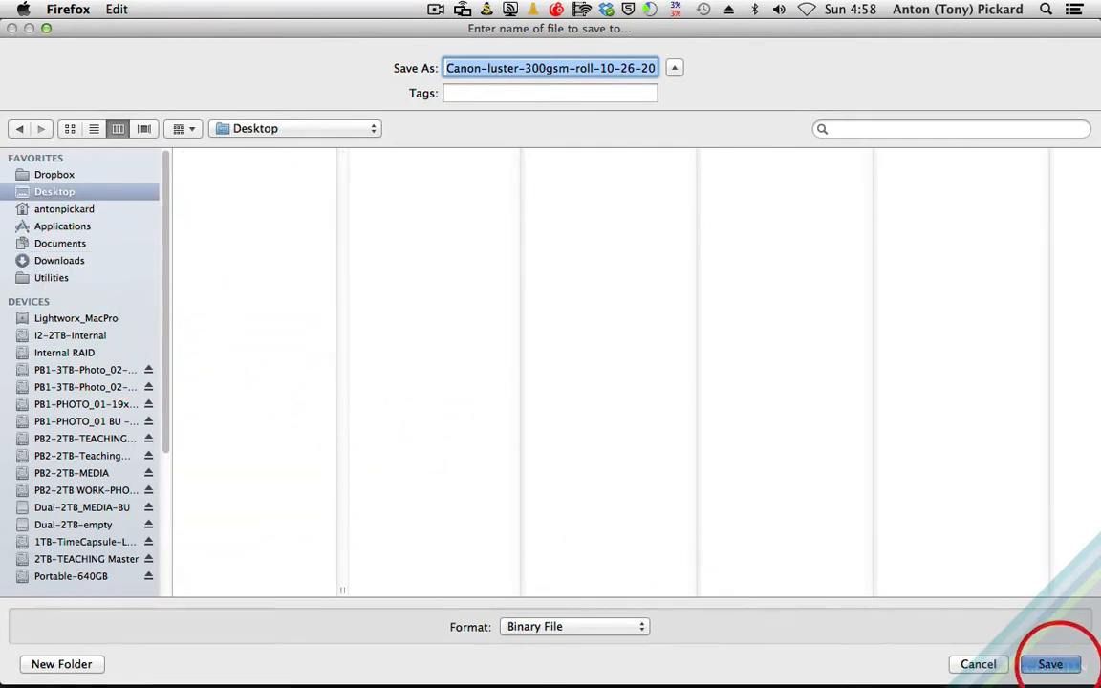
click(1051, 663)
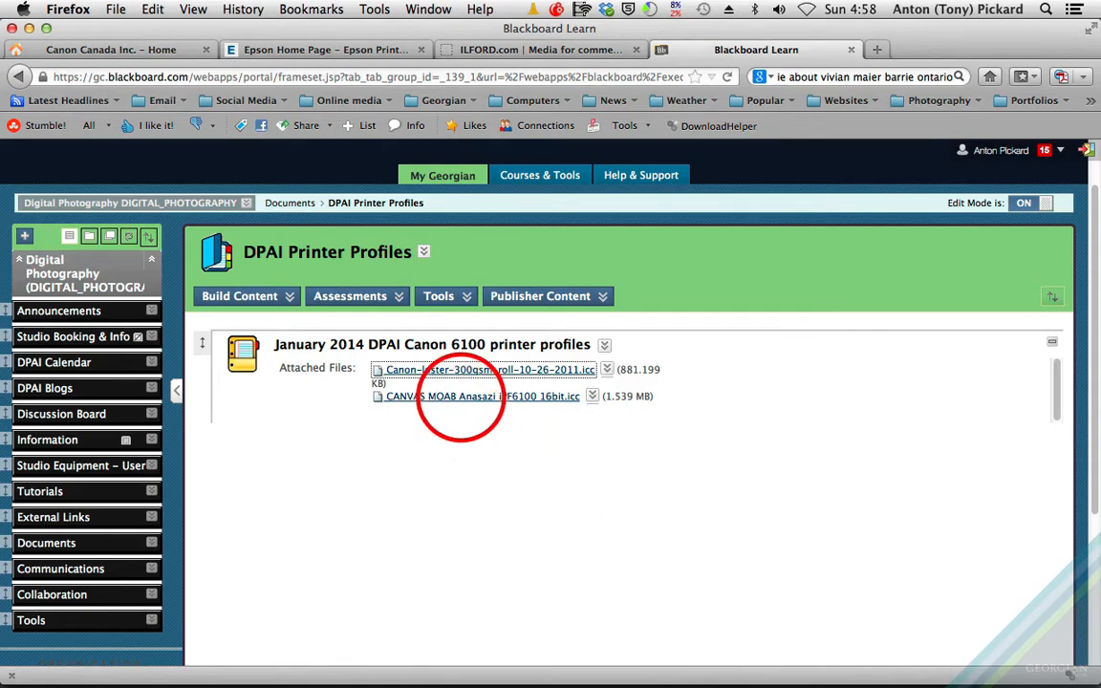
- Save the attached CANVAS MOAB Anasazi iPF6100 16bit.icc printer profile to the Desktop
right_click(463, 397)
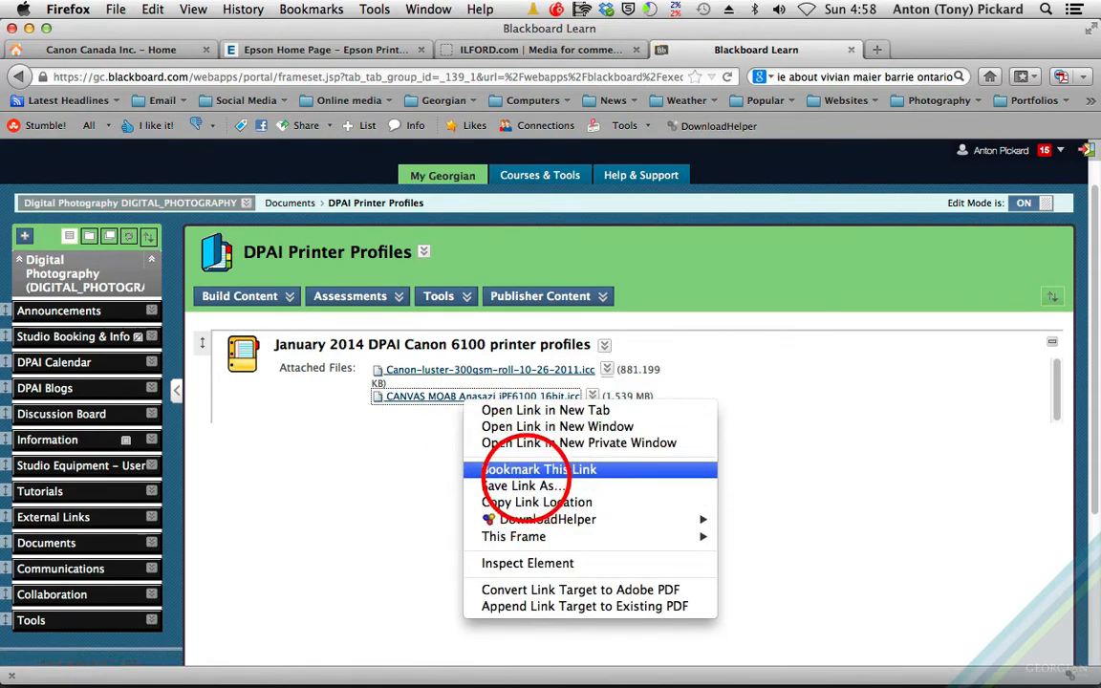
click(526, 483)
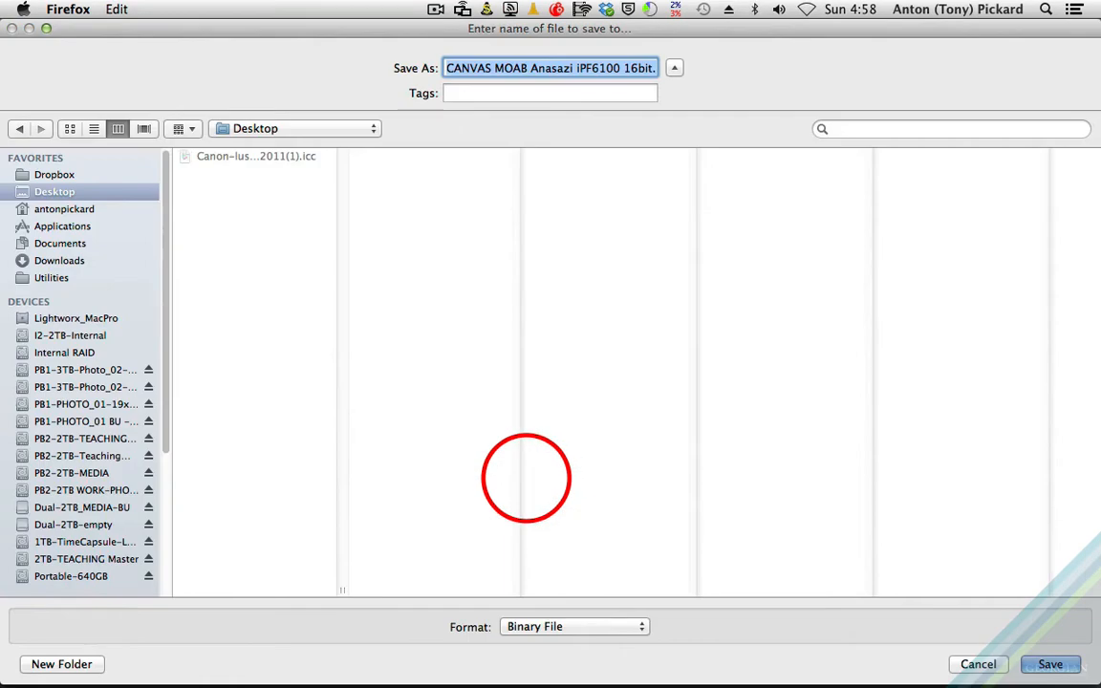
click(1040, 662)
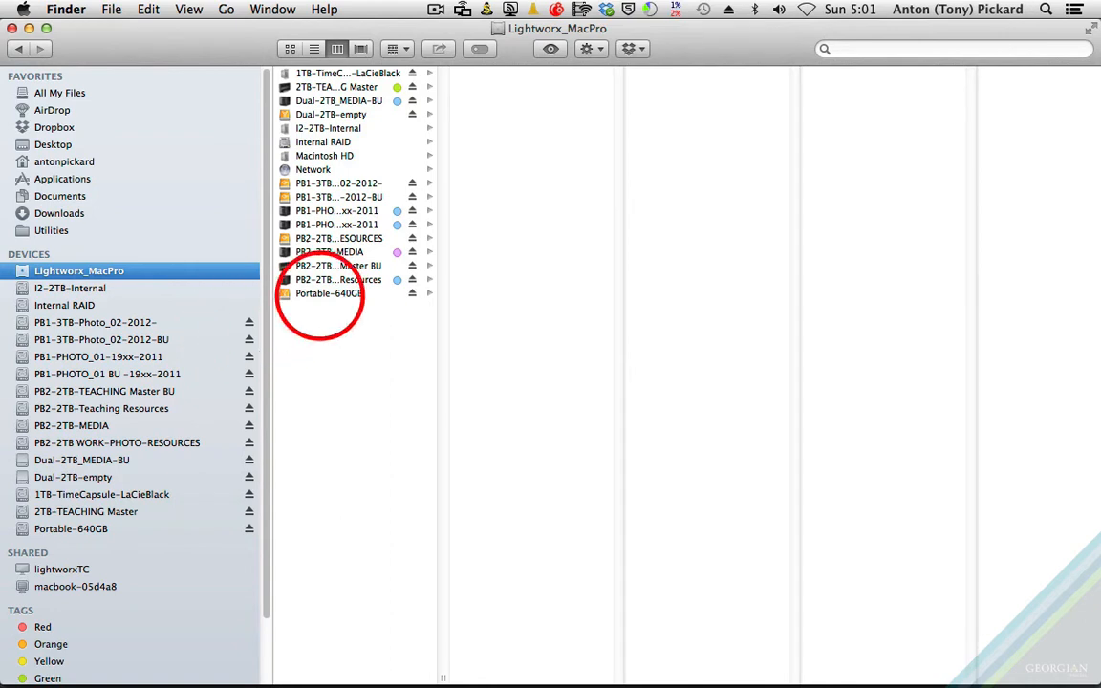
- In Finder, view the contents of the ColorSync Profiles folder inside the home folder's Library
click(65, 162)
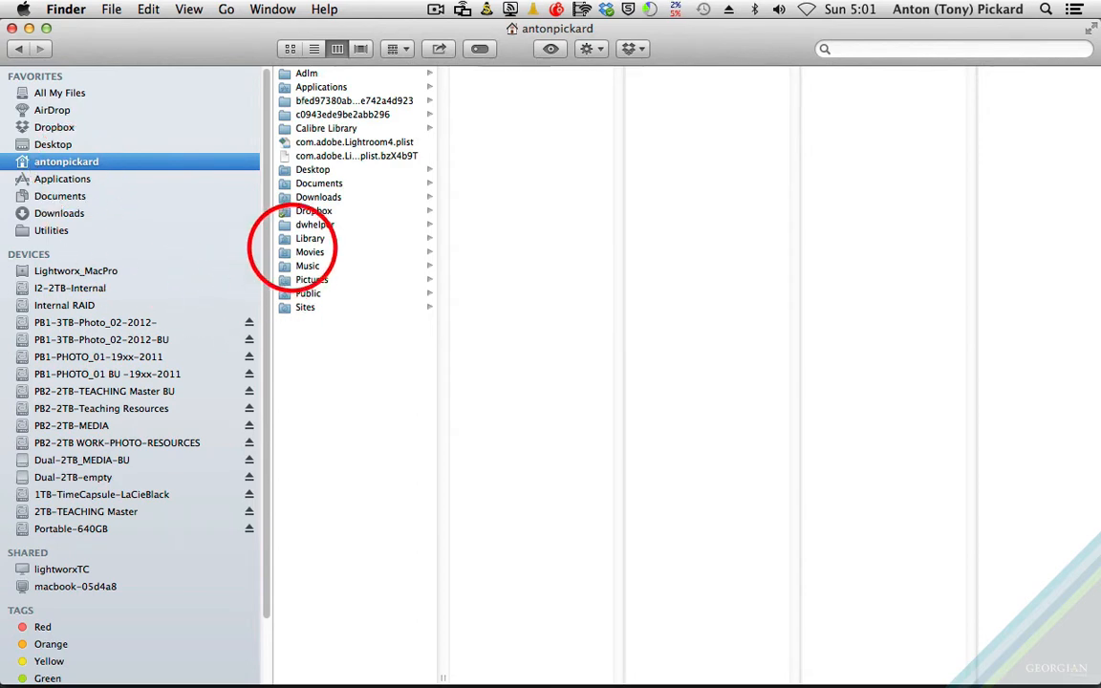
click(287, 238)
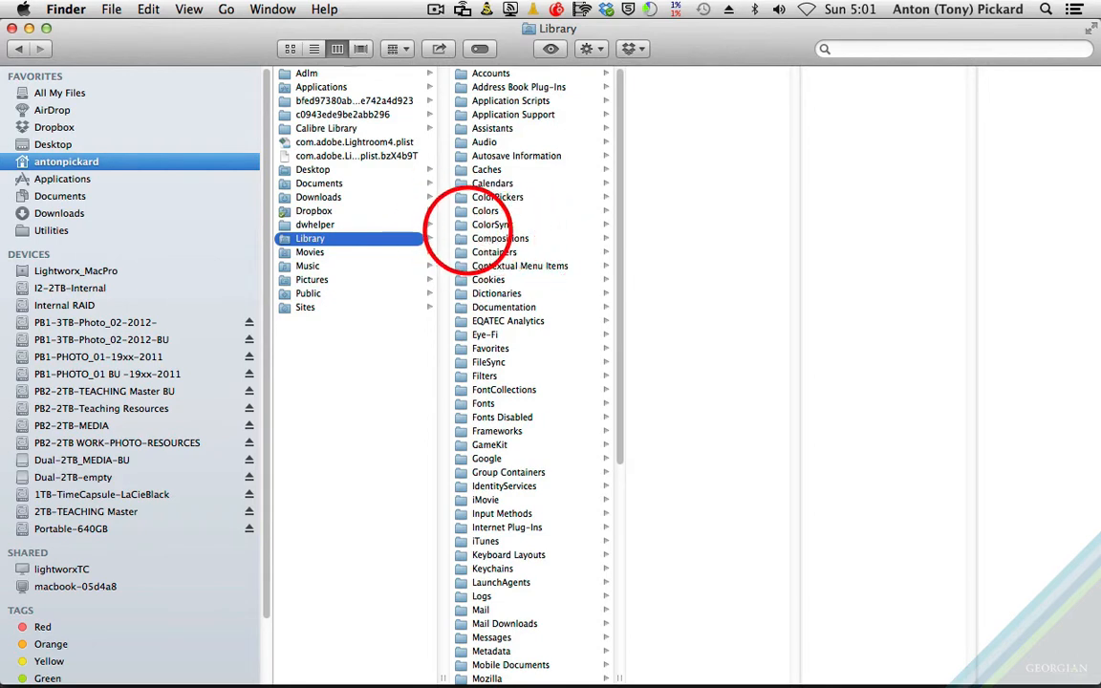
click(464, 226)
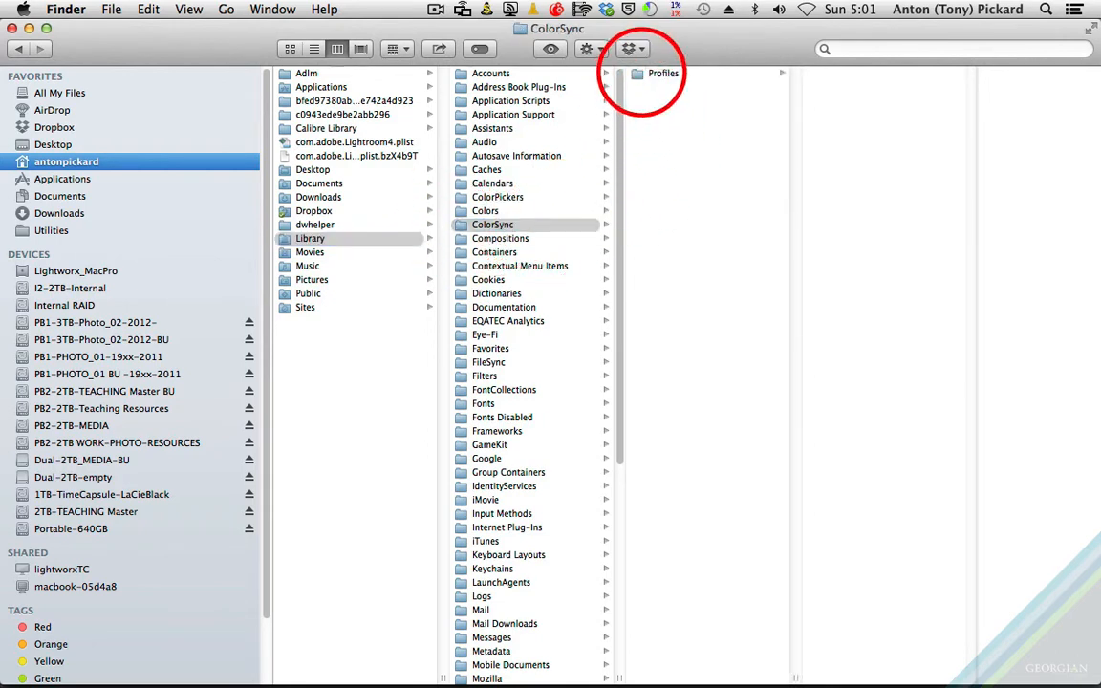
click(649, 73)
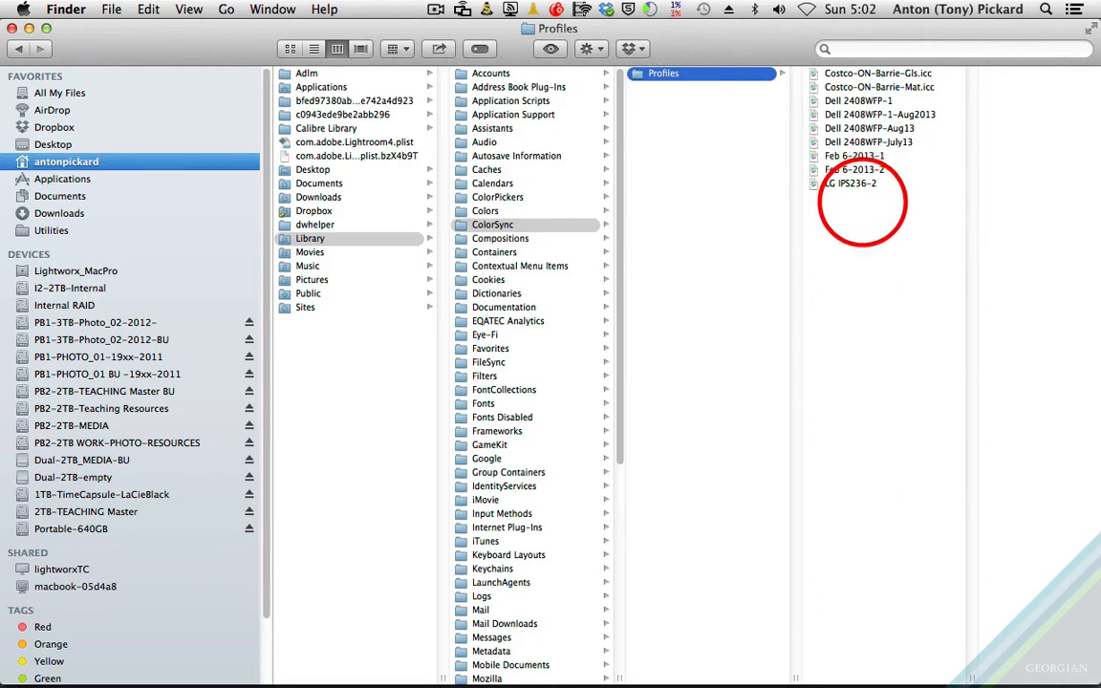
- Copy both the Canon luster and CANVAS MOAB ICC profile files from the Desktop
click(54, 144)
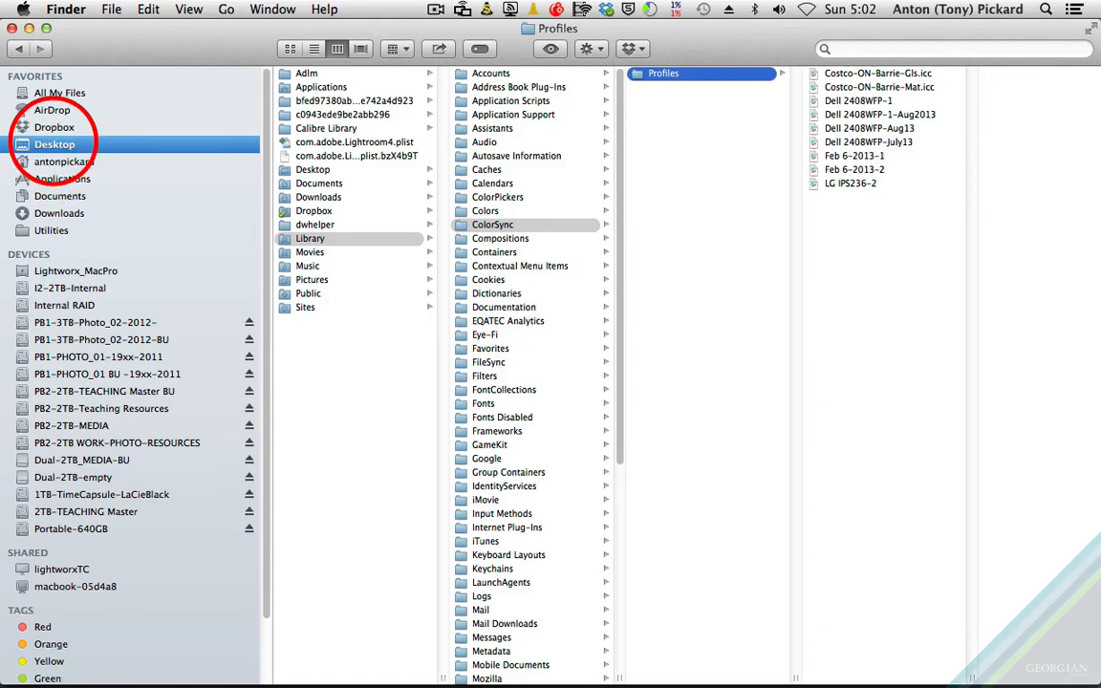
click(309, 74)
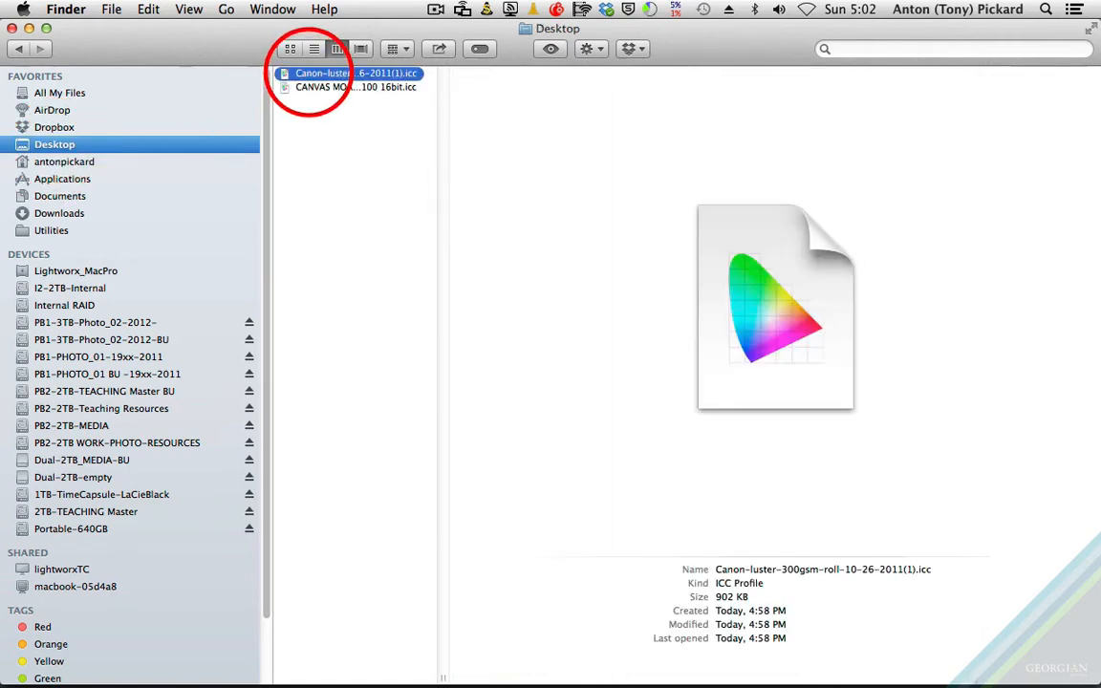
shift+click(311, 87)
right_click(322, 86)
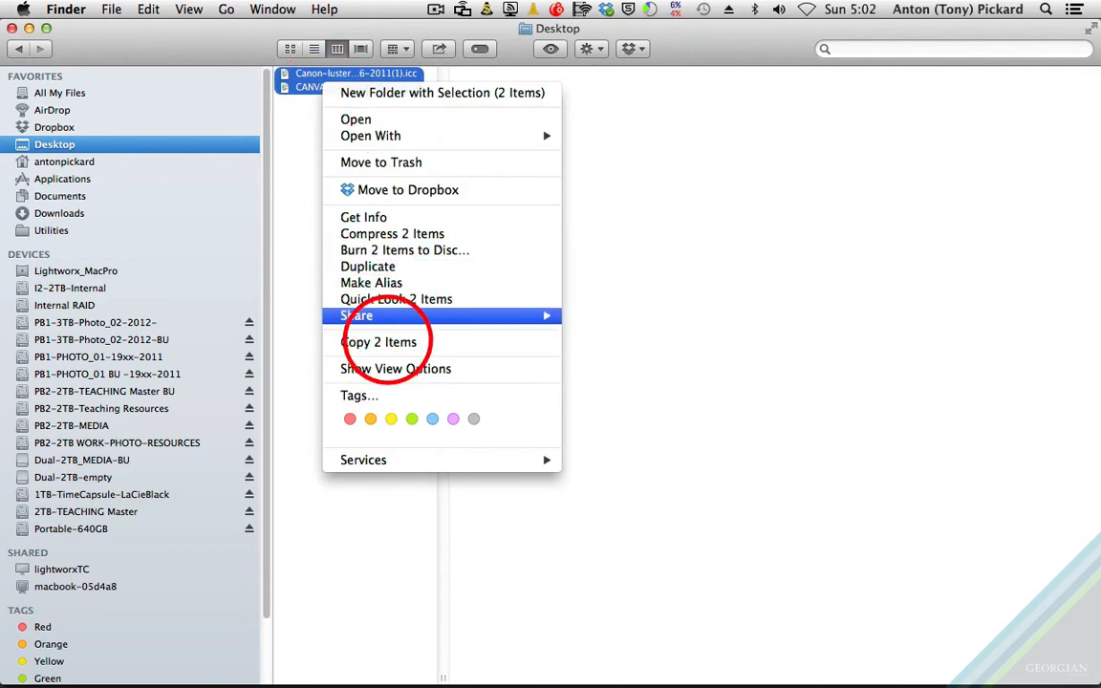
click(380, 342)
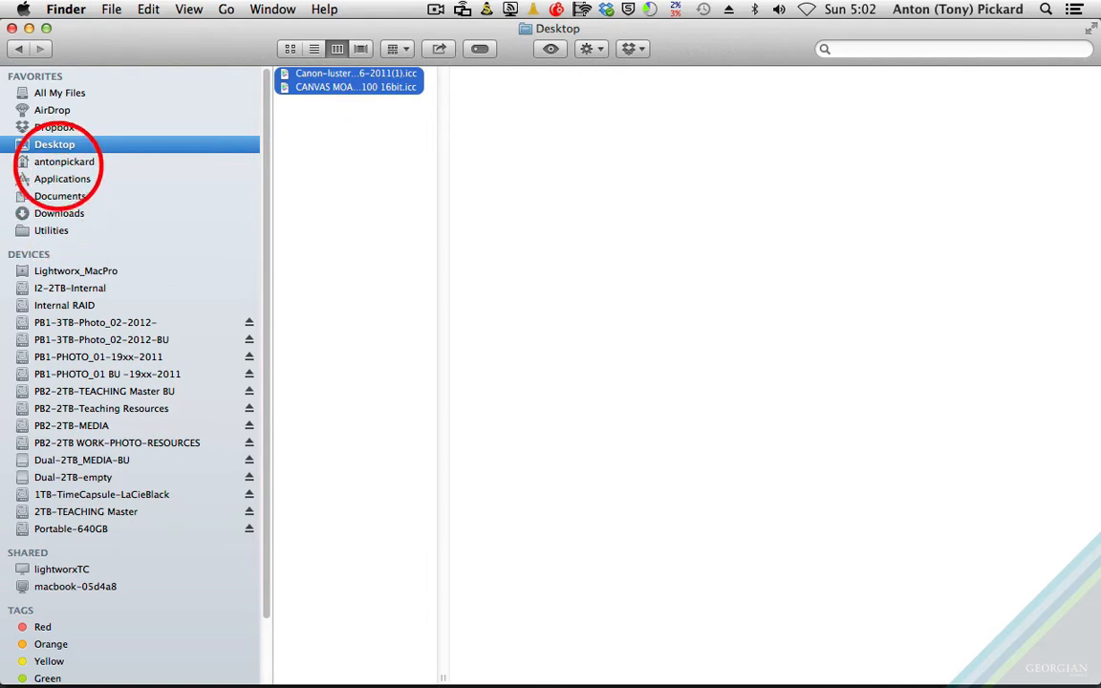
- Paste the two copied profiles into the home Library's ColorSync Profiles folder and widen the file column to fit the names
click(60, 162)
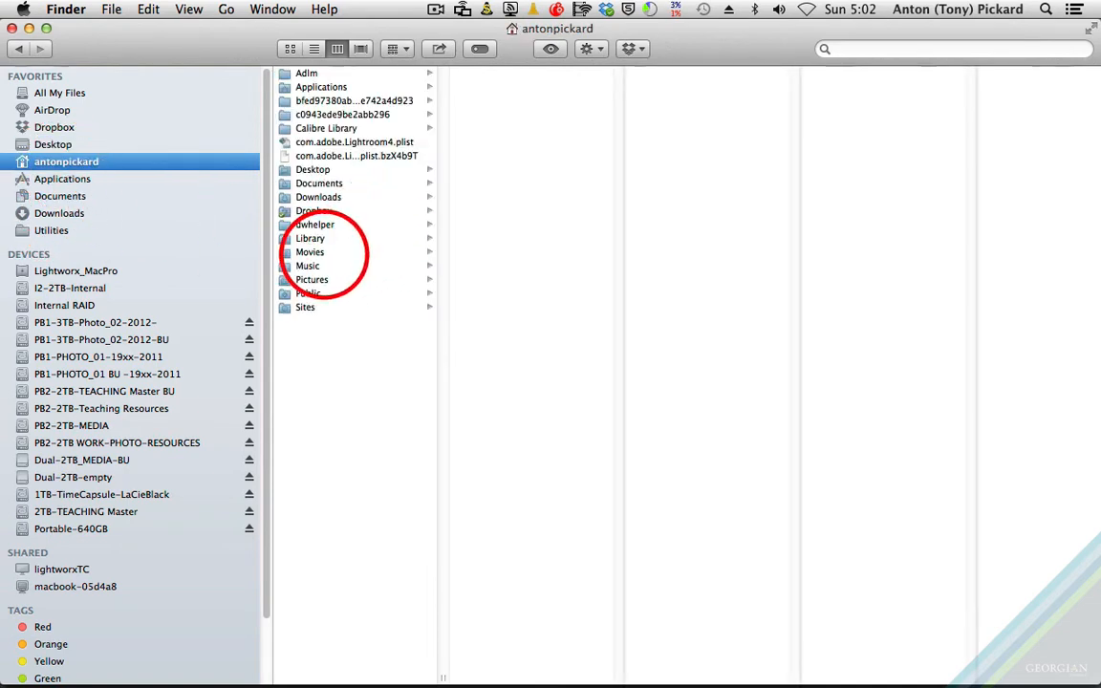
click(333, 238)
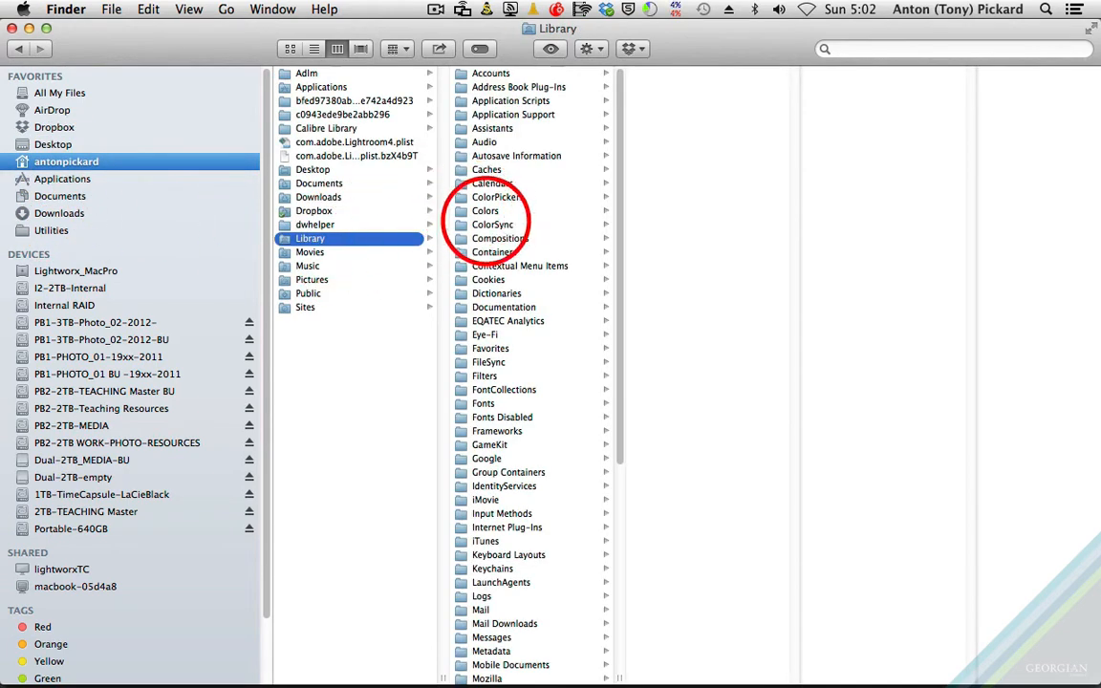
click(489, 224)
click(669, 73)
right_click(878, 296)
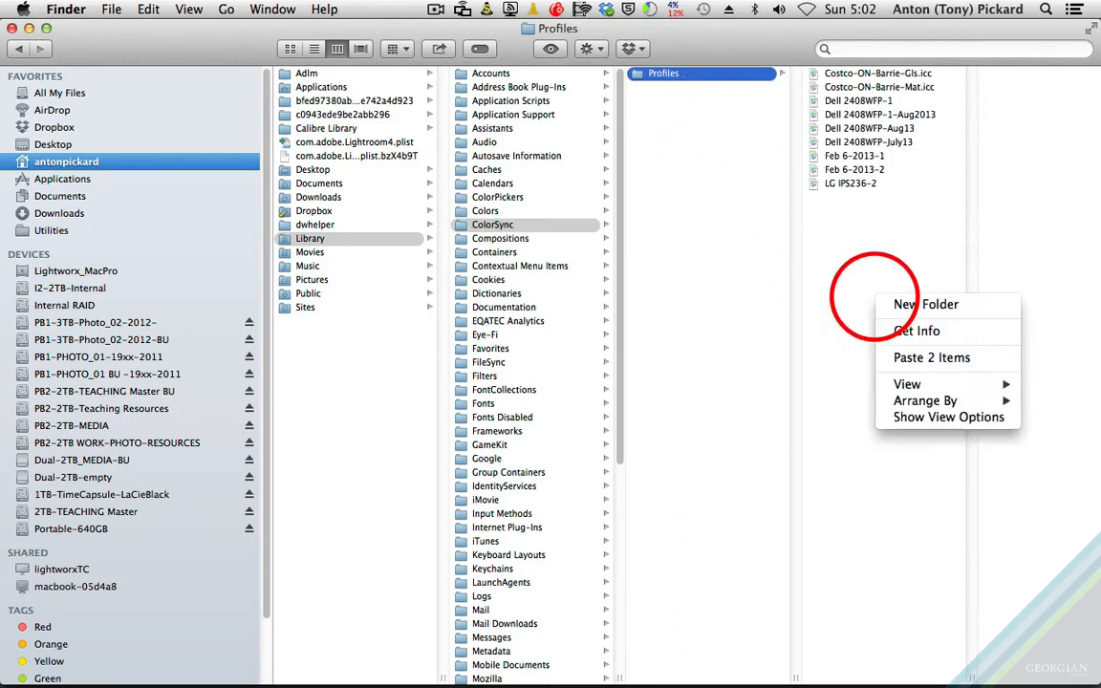
click(918, 357)
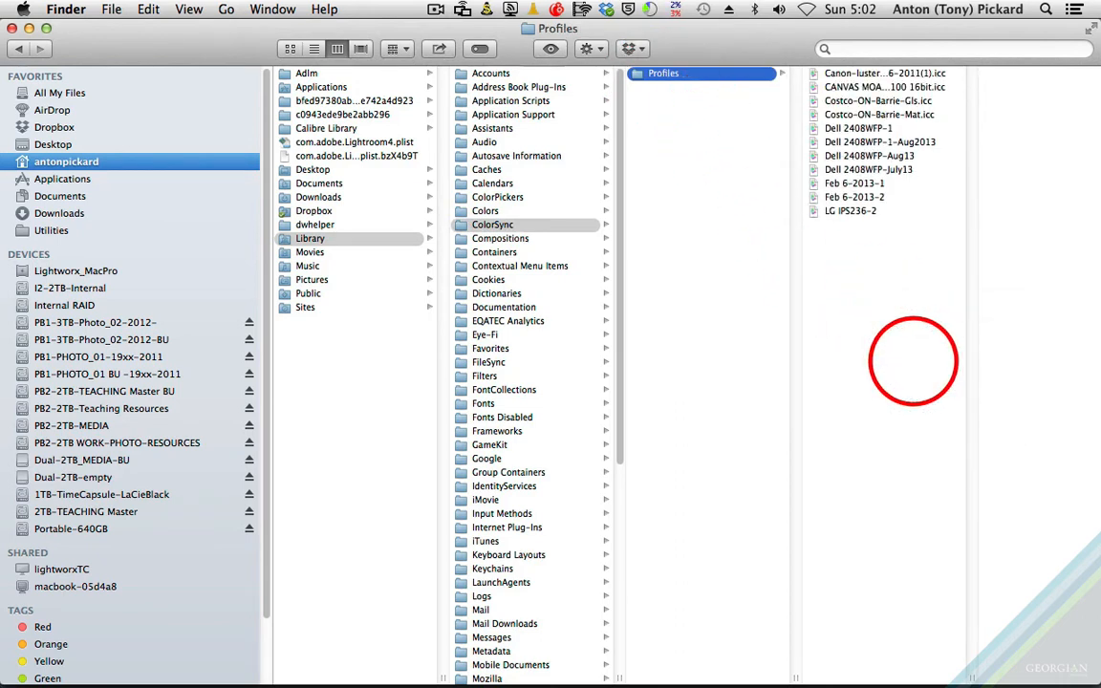
double_click(971, 678)
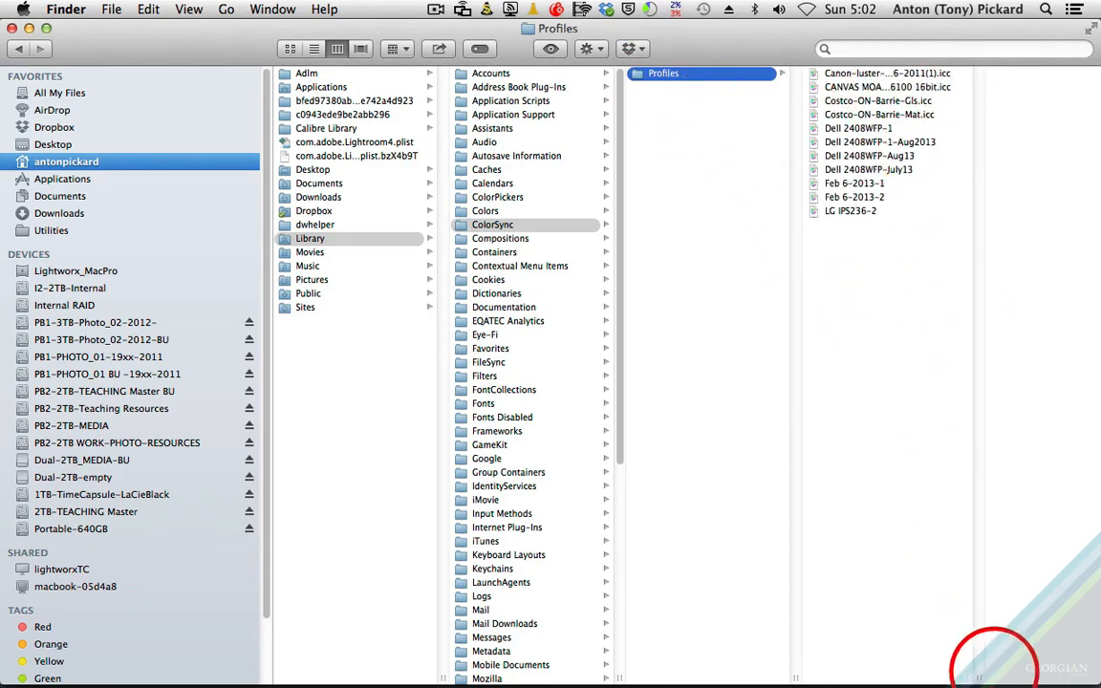
click(865, 87)
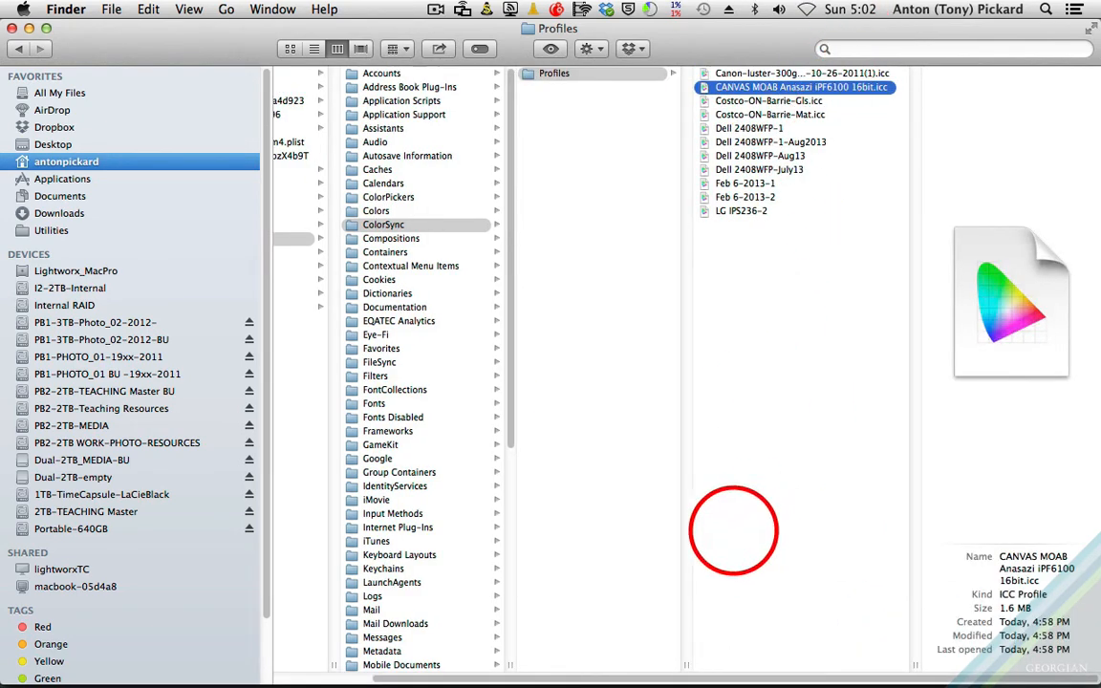
- Switch to Lightroom 4, quit it, and relaunch it from the Design Tools applications
mouse_move(707, 674)
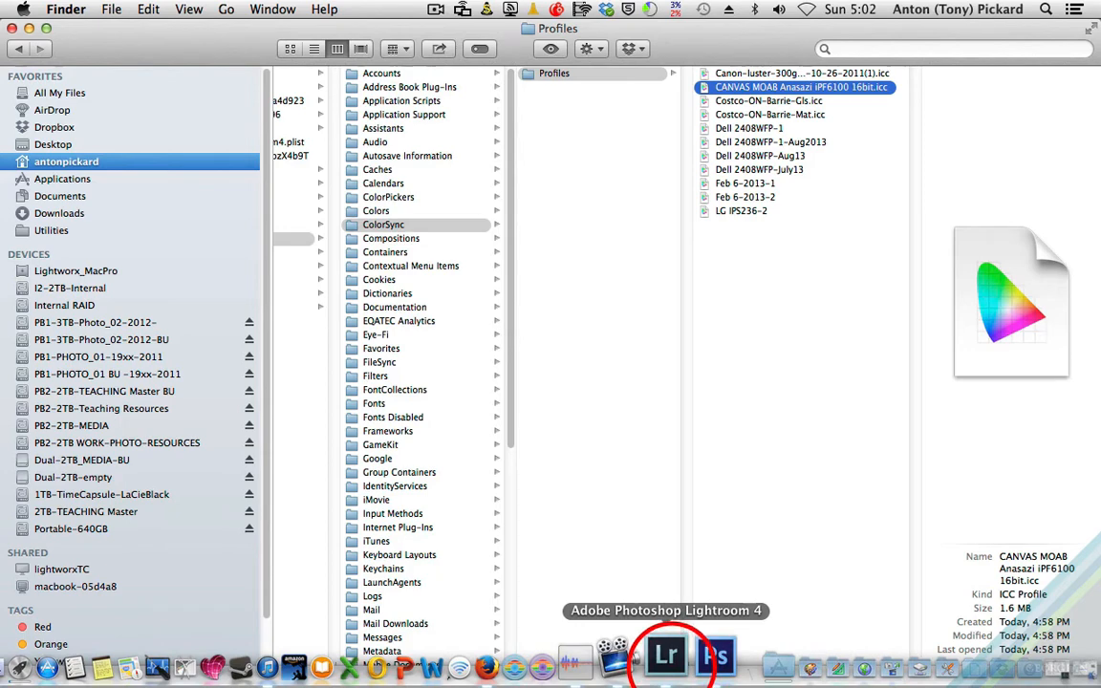
click(667, 656)
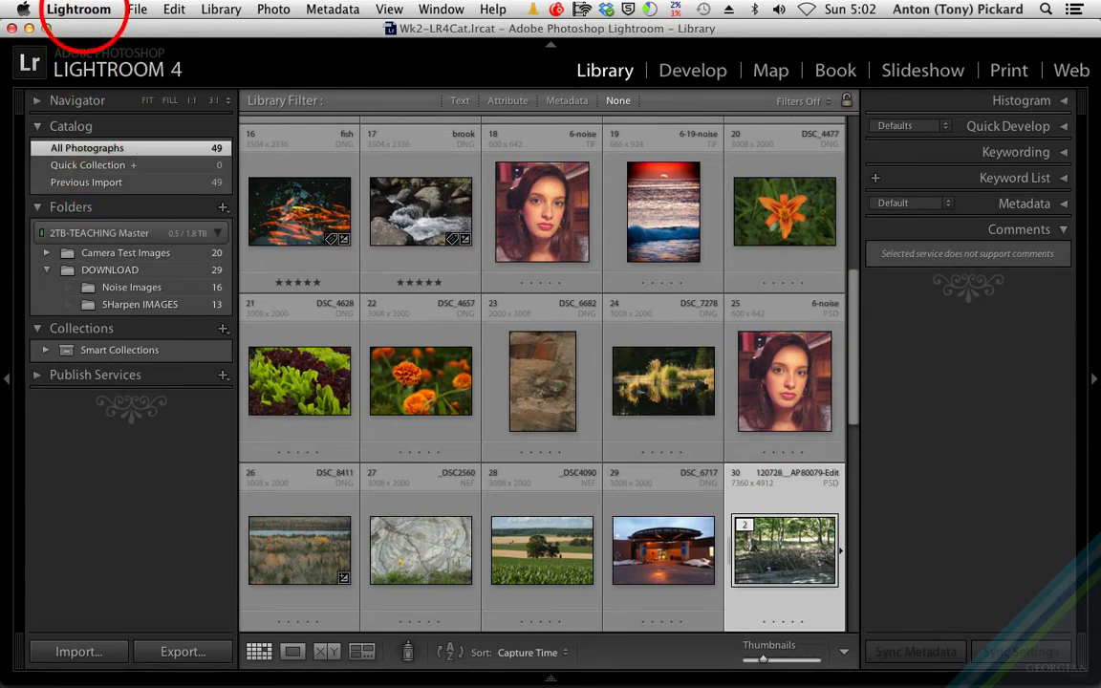
click(78, 9)
click(105, 216)
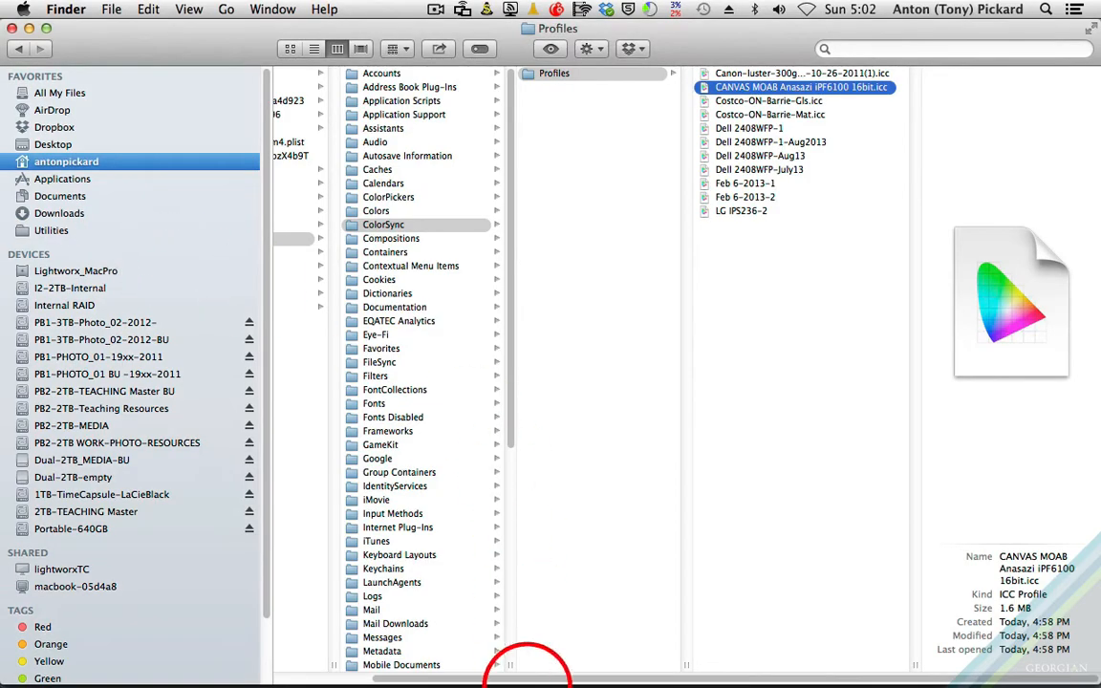
mouse_move(593, 664)
click(749, 660)
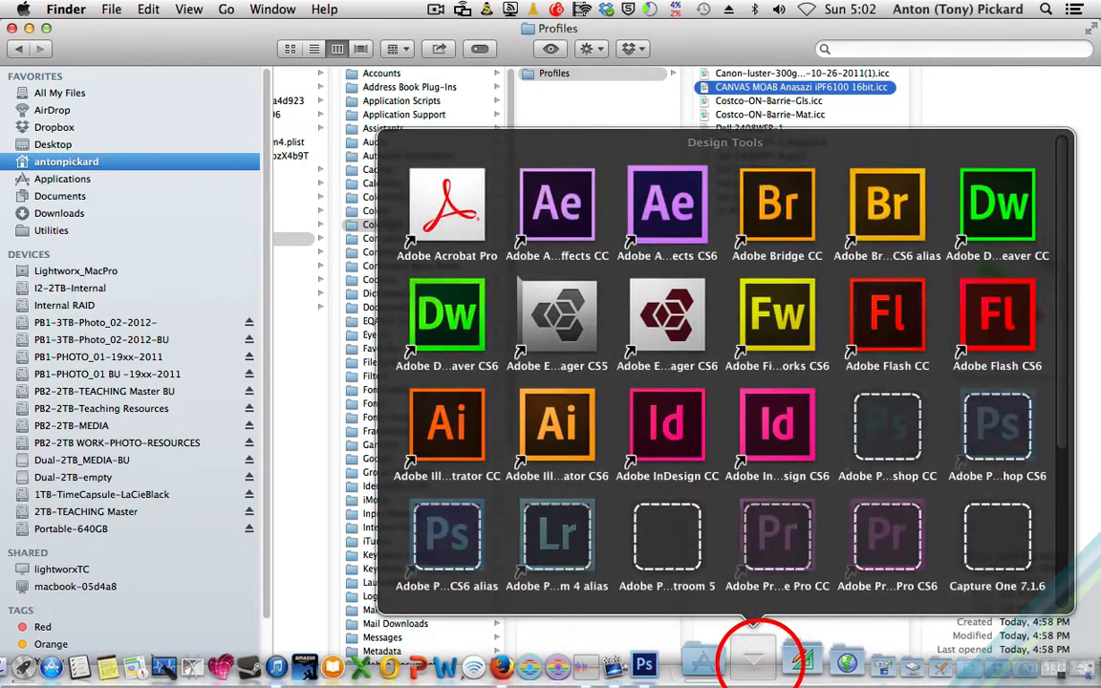
click(552, 533)
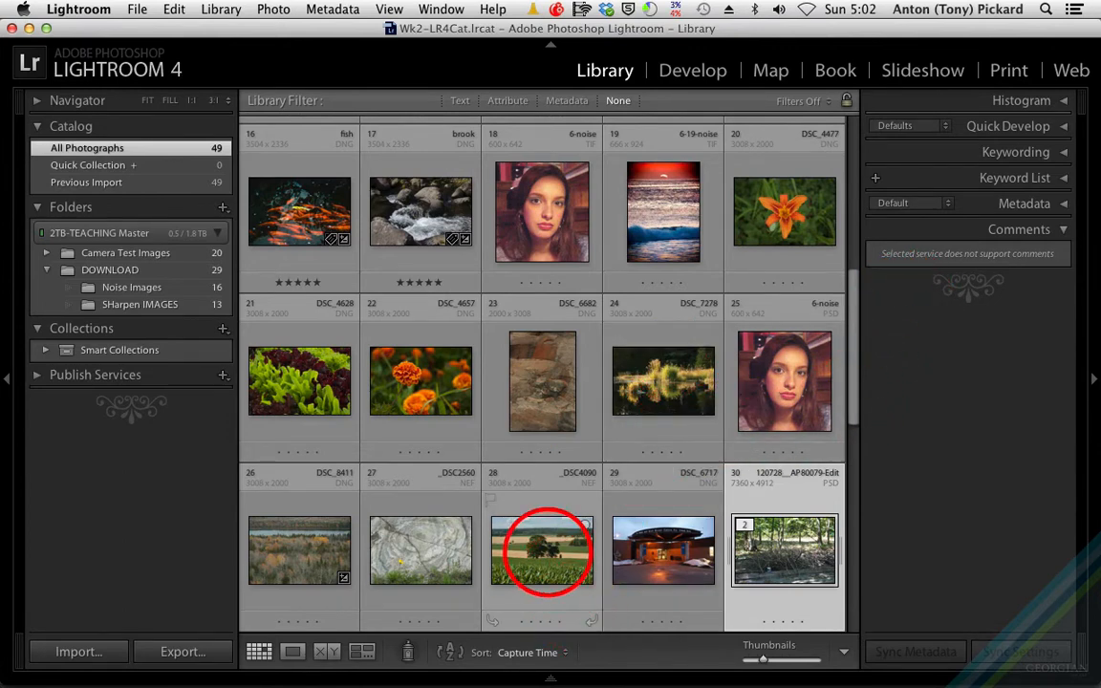
- Open the _DSC4090 farm field photo in the Print module
double_click(545, 551)
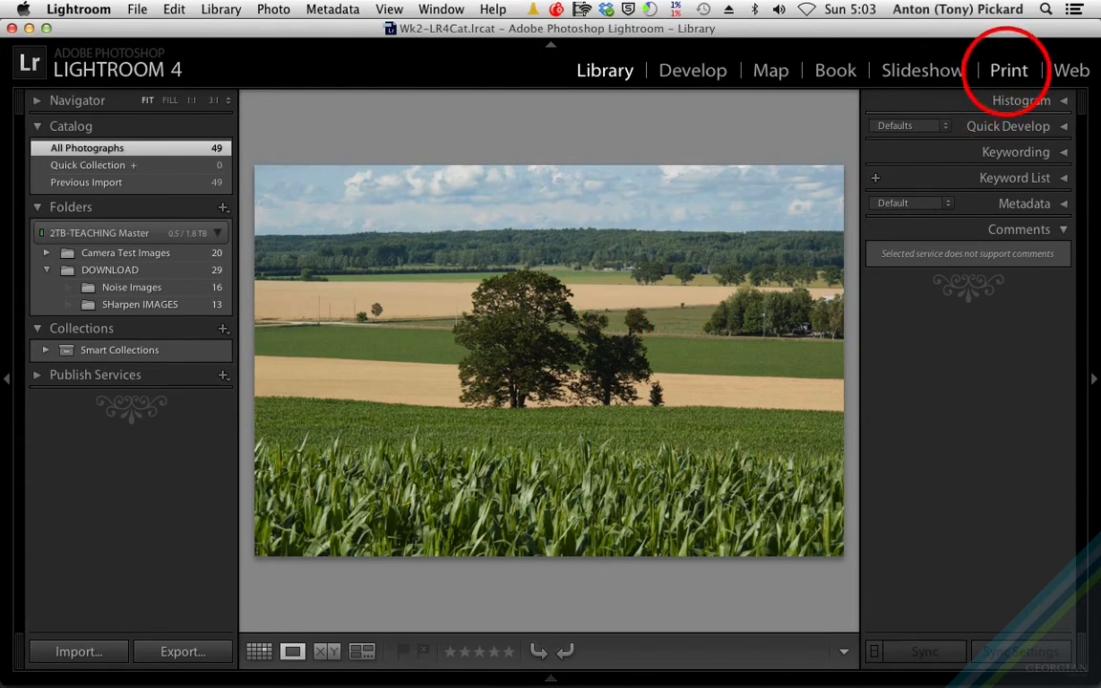
click(1008, 71)
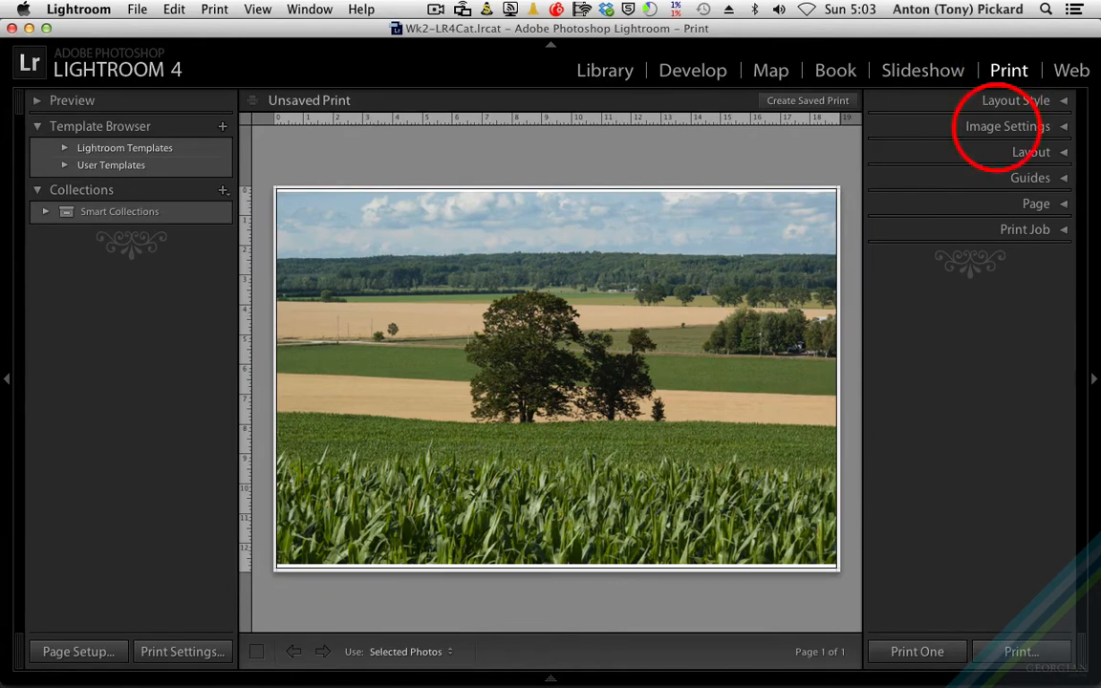
- Open the print job's profile chooser and deselect the Epson PremiumLuster, Costco-ON-Barrie-Mat and Costco-ON-Barrie-Gls profiles
click(1061, 230)
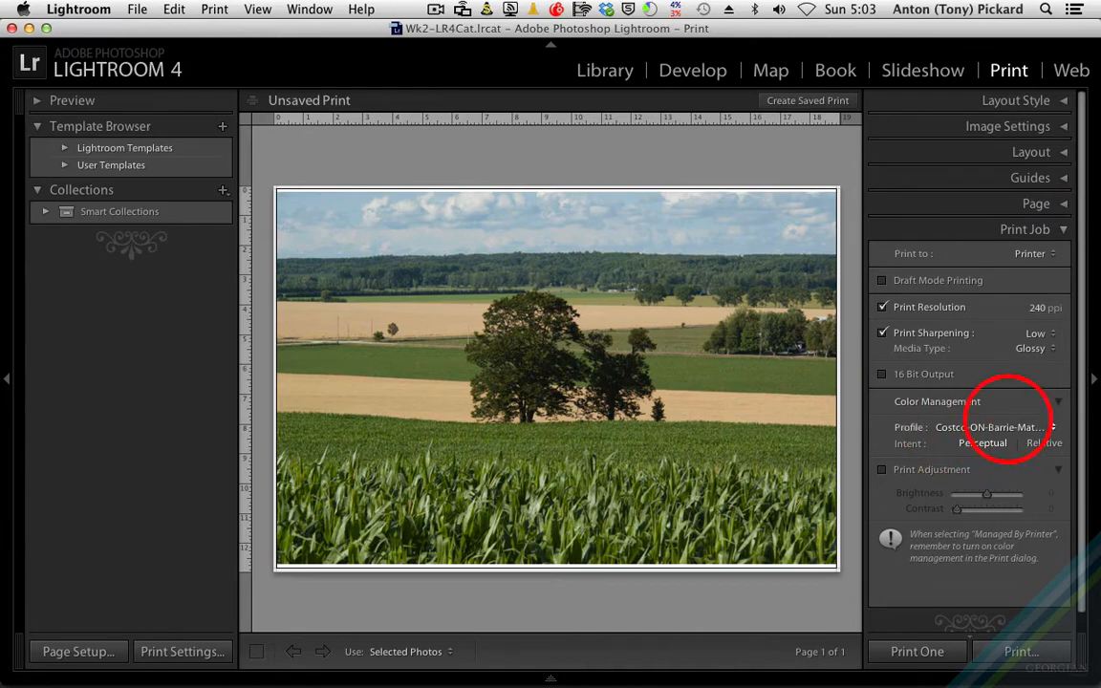
click(970, 428)
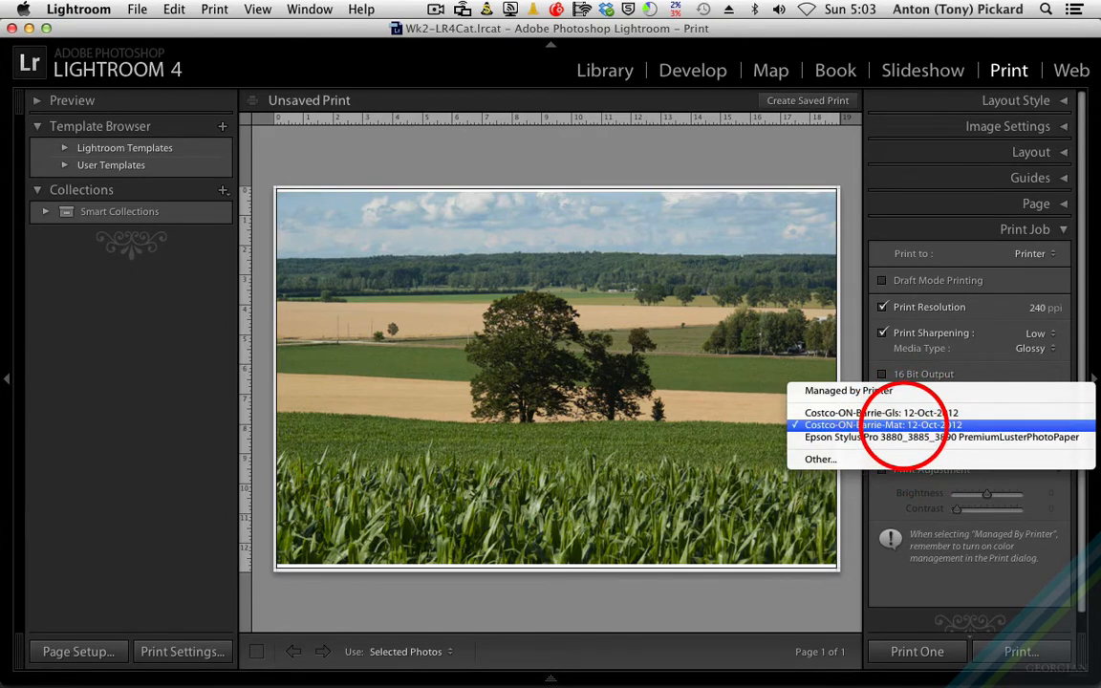
click(828, 460)
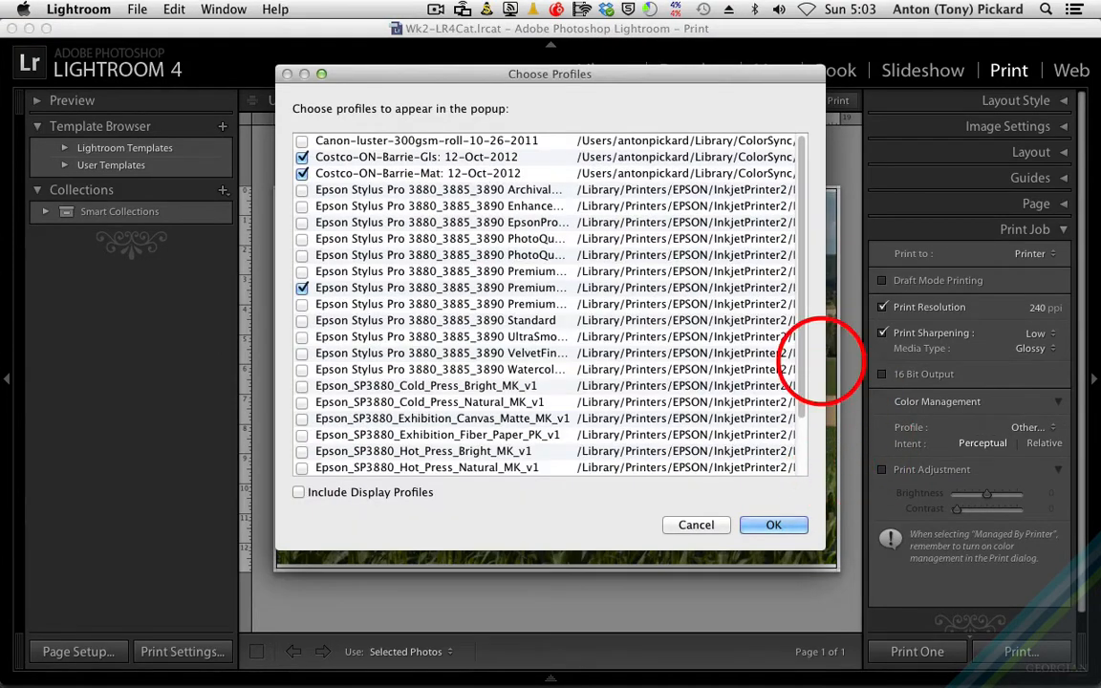
mouse_move(801, 233)
mouse_down()
mouse_move(796, 374)
mouse_move(814, 214)
mouse_up()
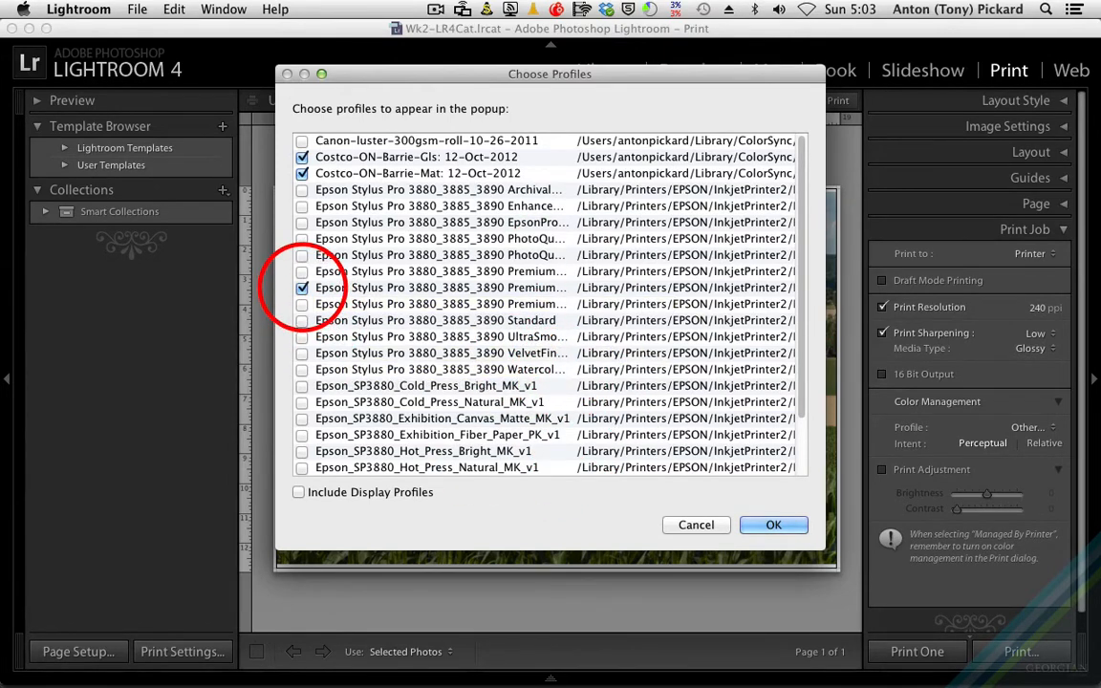
click(302, 288)
click(302, 173)
click(302, 157)
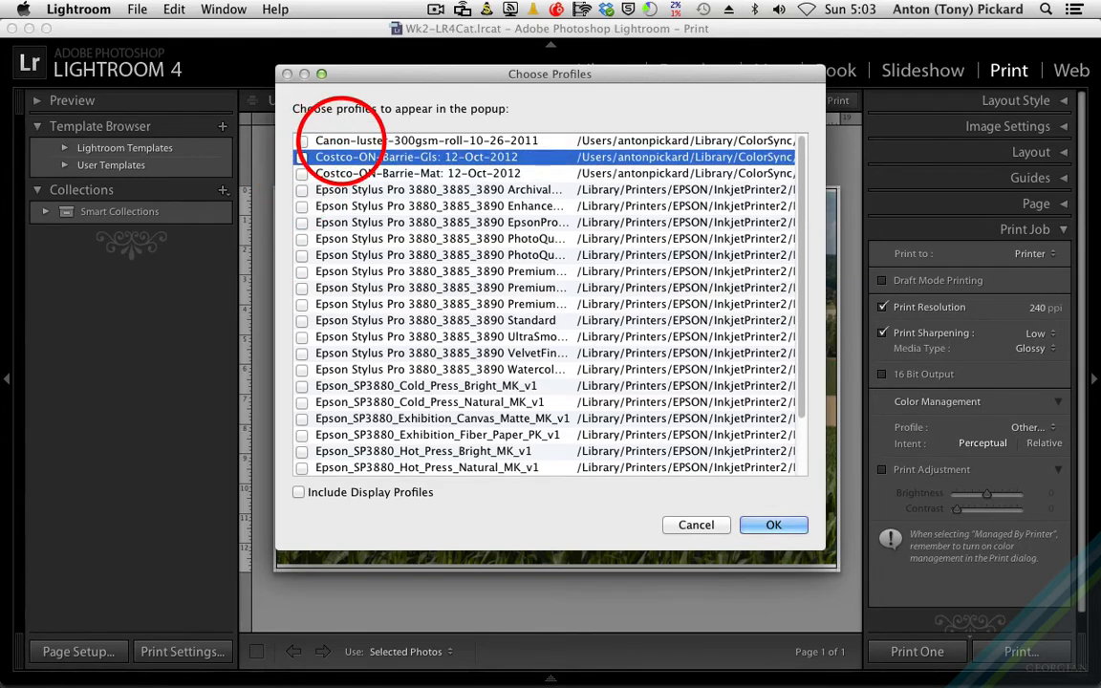
- Enable the Canon-luster-300gsm-roll-10-26-2011 and MOAB Anasazi iPF6100 16bit.icc profiles, and set the print job's profile to Canon-luster
click(331, 140)
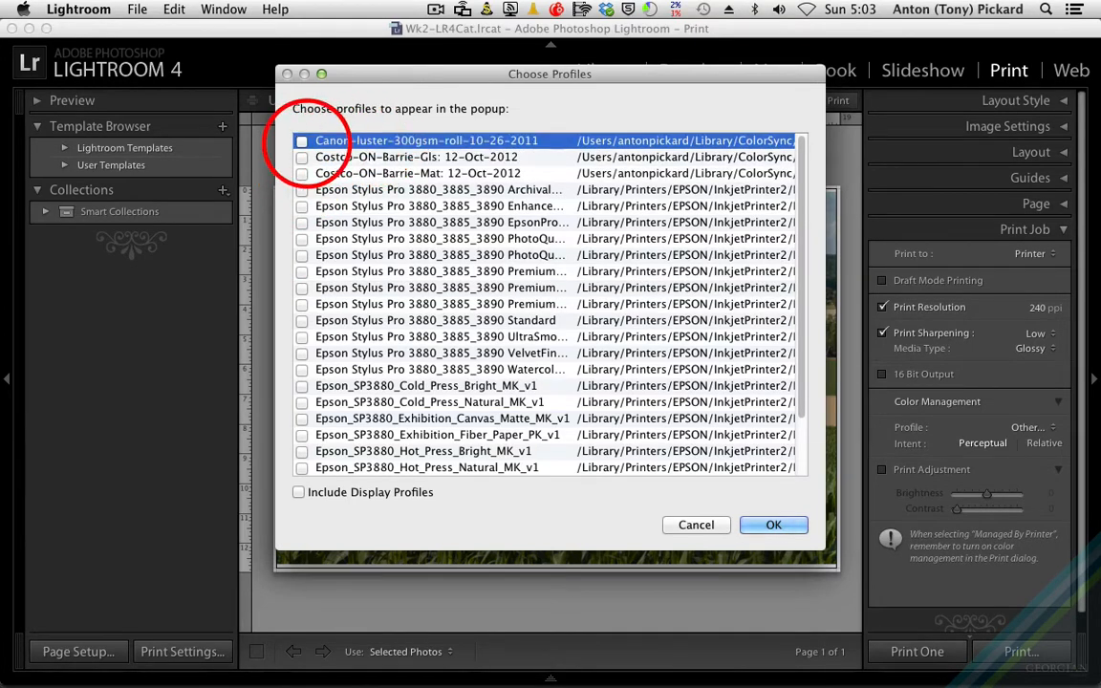
click(303, 142)
scroll(531, 408, down, 3)
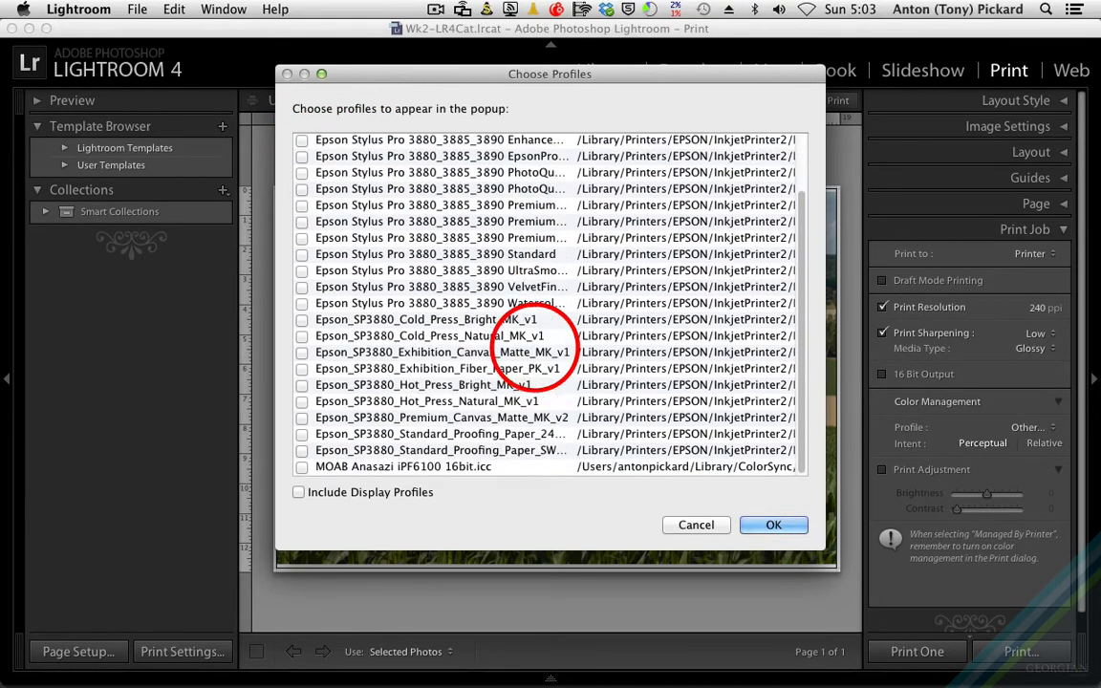
click(302, 466)
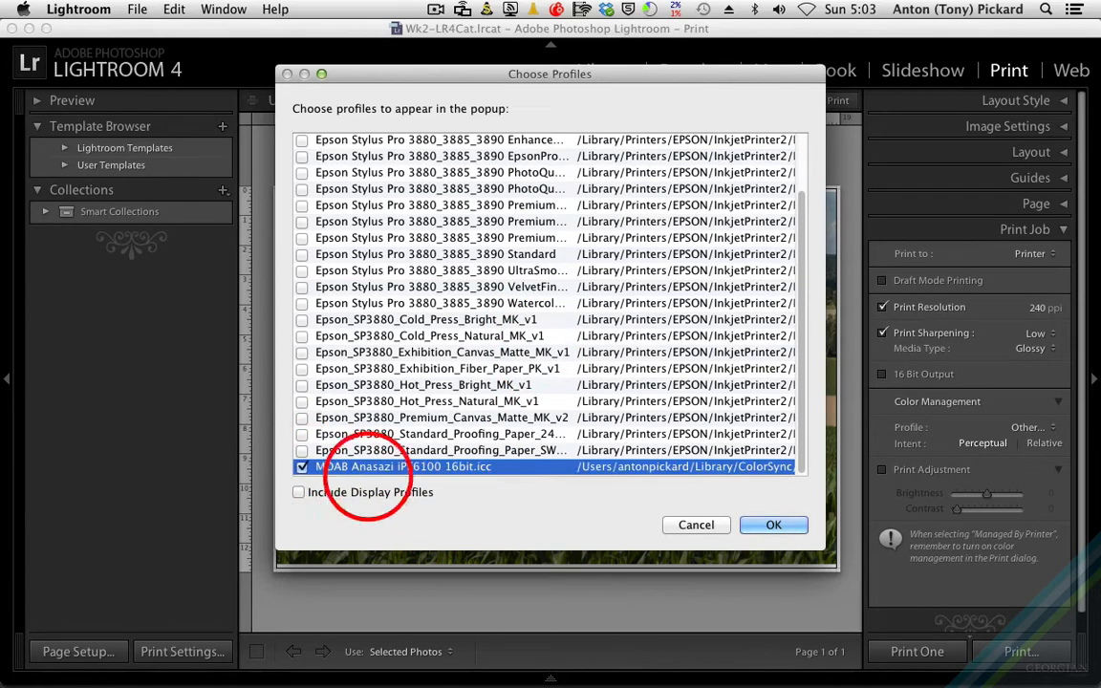
click(767, 525)
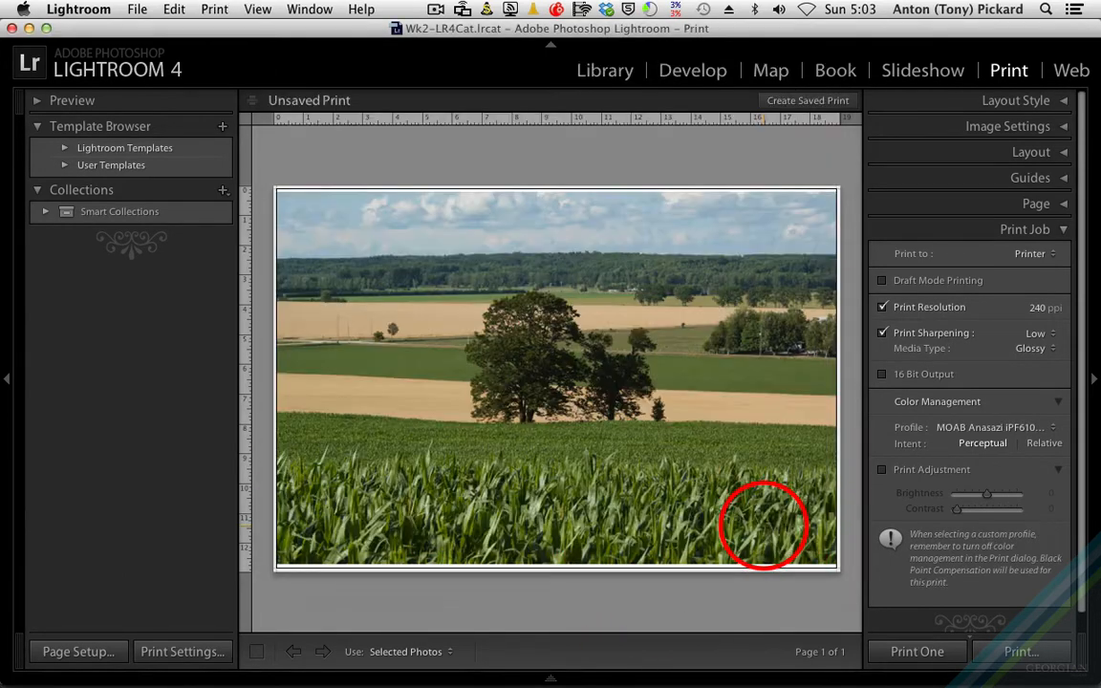
click(1002, 429)
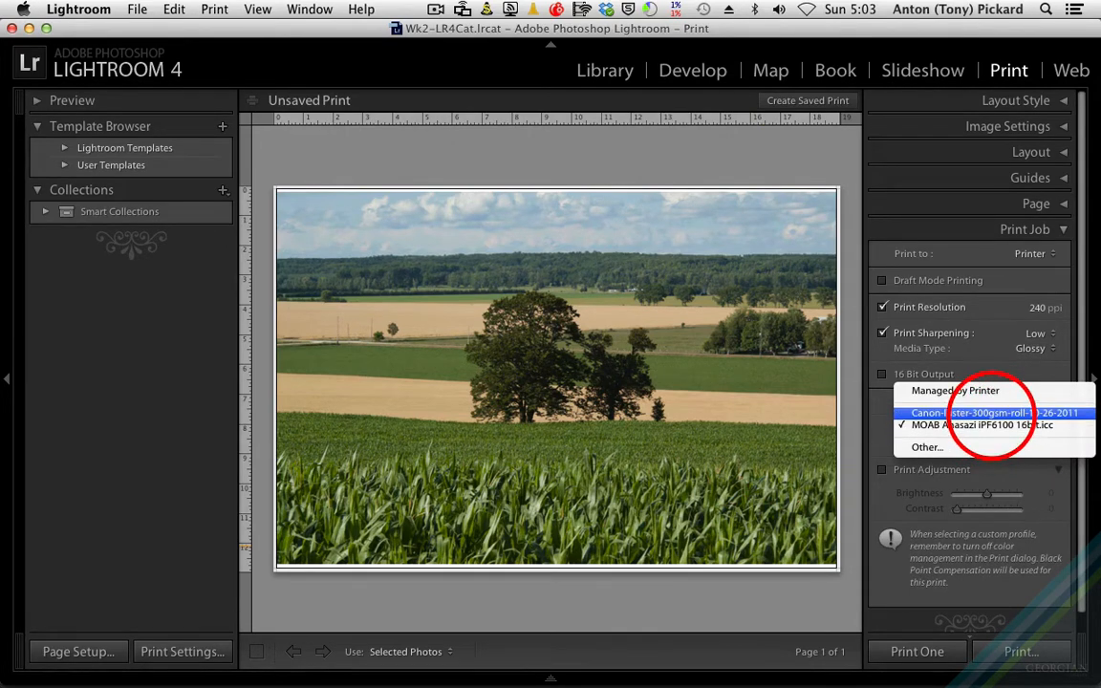
click(990, 412)
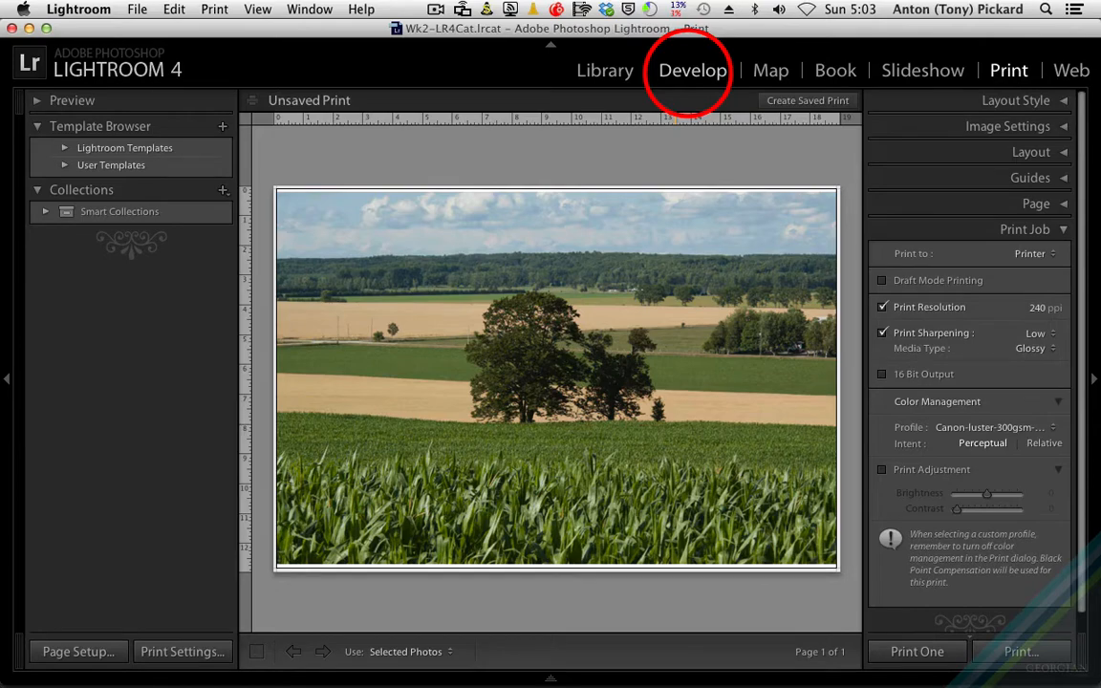
- Turn on soft proofing in the Develop module with the Canon-luster-300gsm-roll-10-26-2011 profile and create a proof copy
click(692, 71)
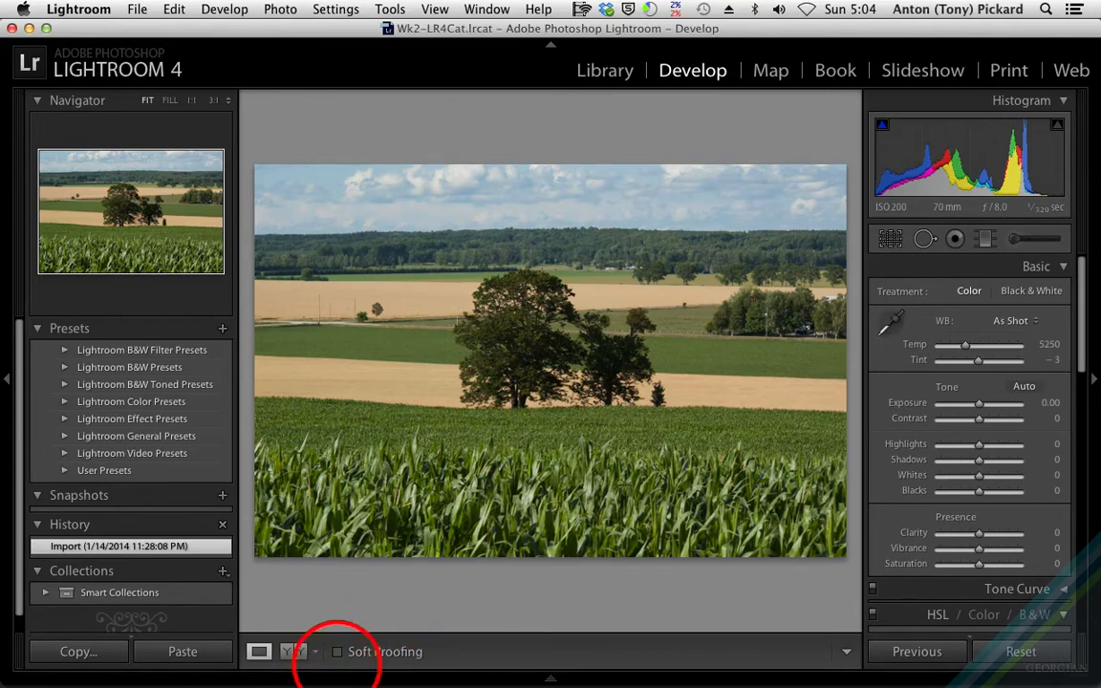
mouse_move(358, 659)
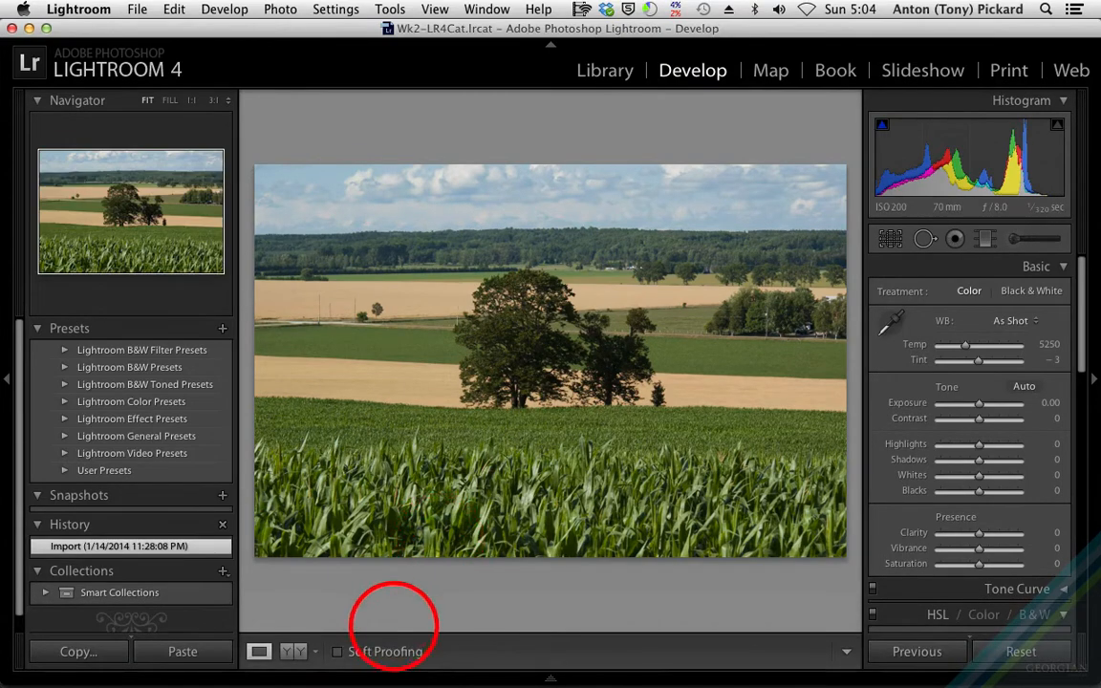
click(336, 650)
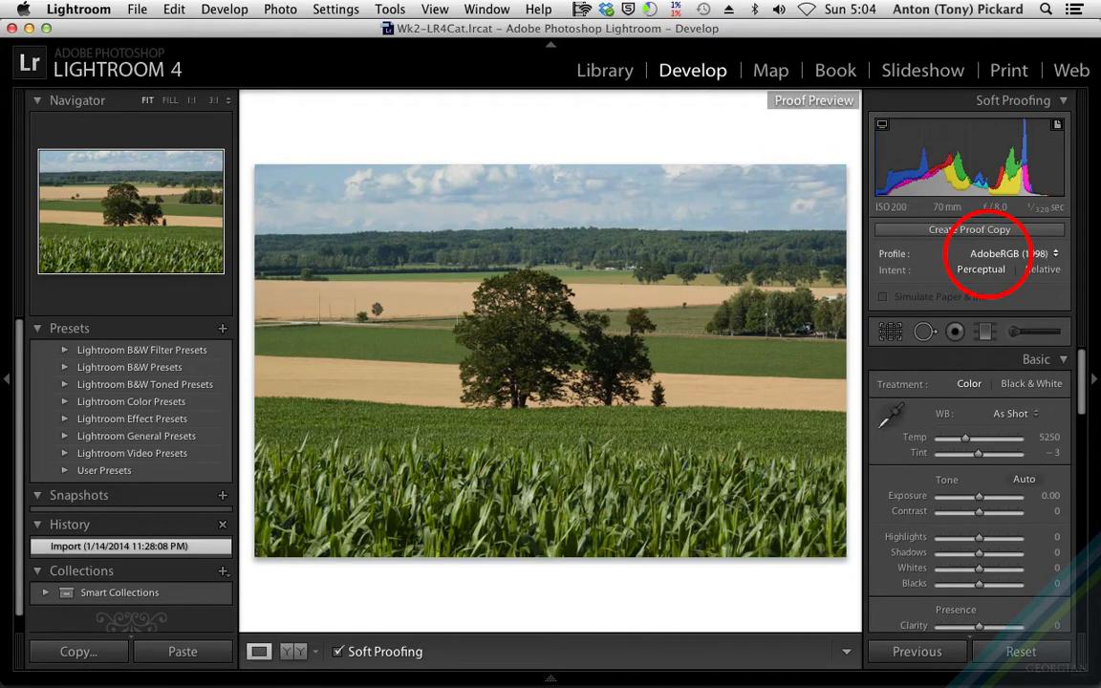
click(994, 255)
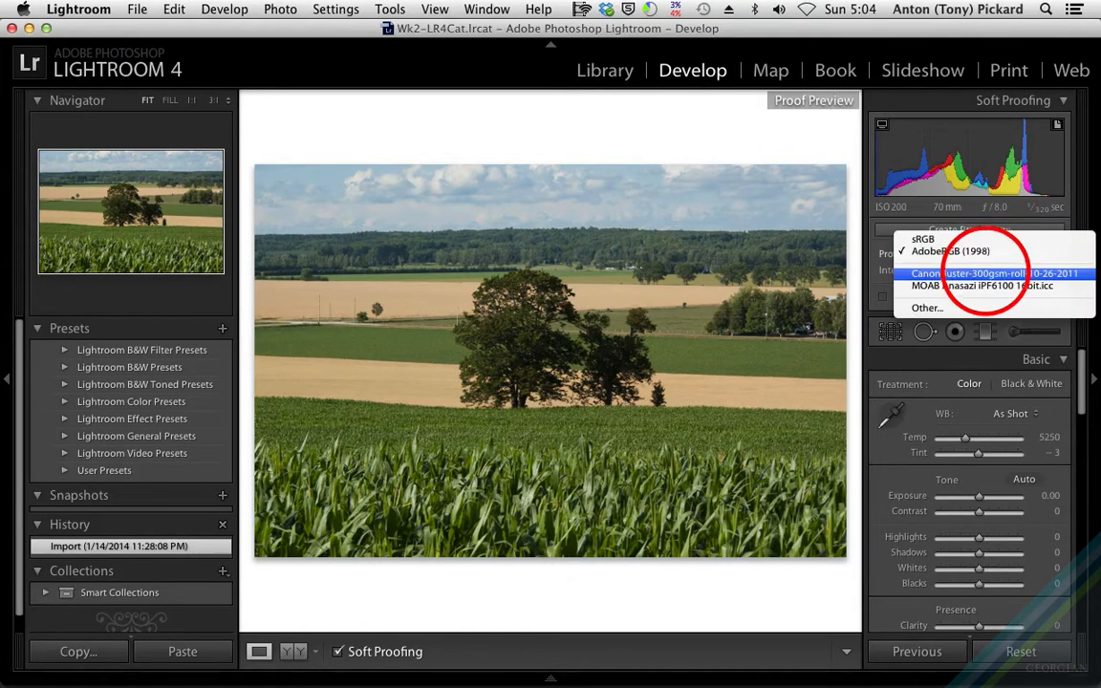
click(989, 275)
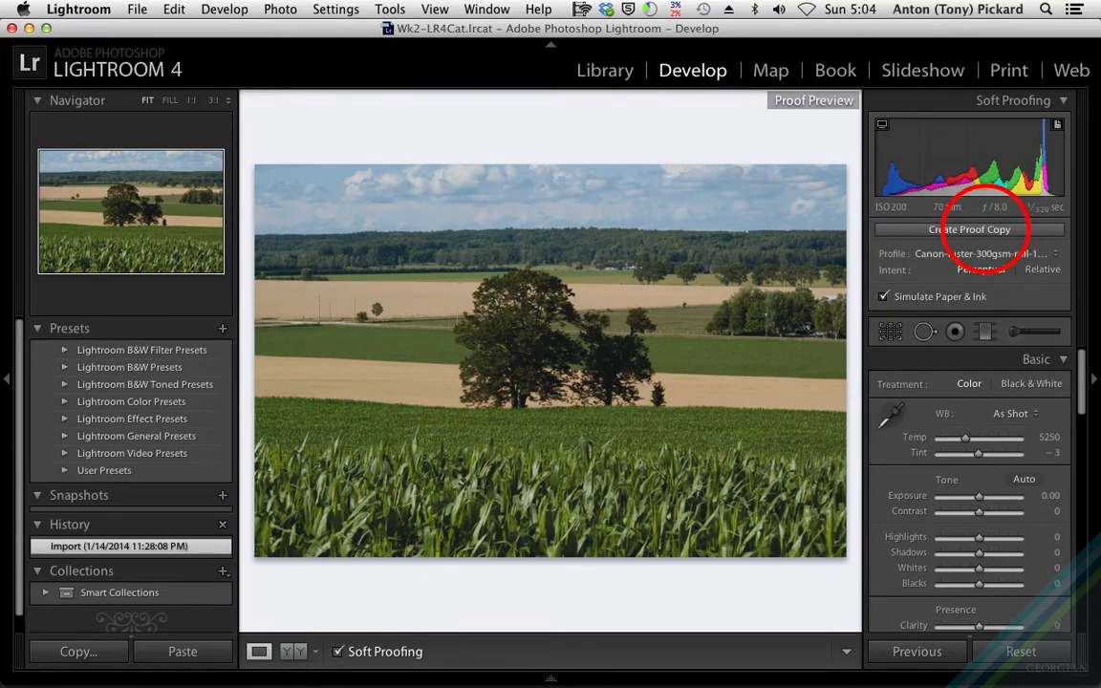
click(984, 229)
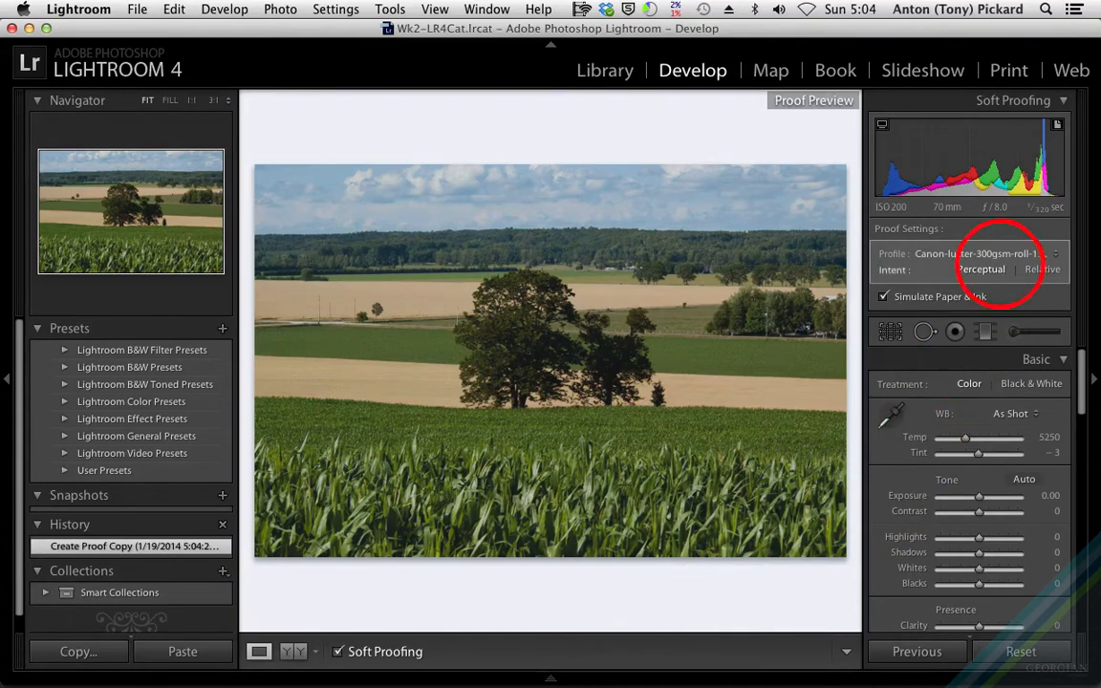
- Compare the proof under the AdobeRGB (1998) profile with the Canon-luster profile, ending on Canon-luster
click(984, 253)
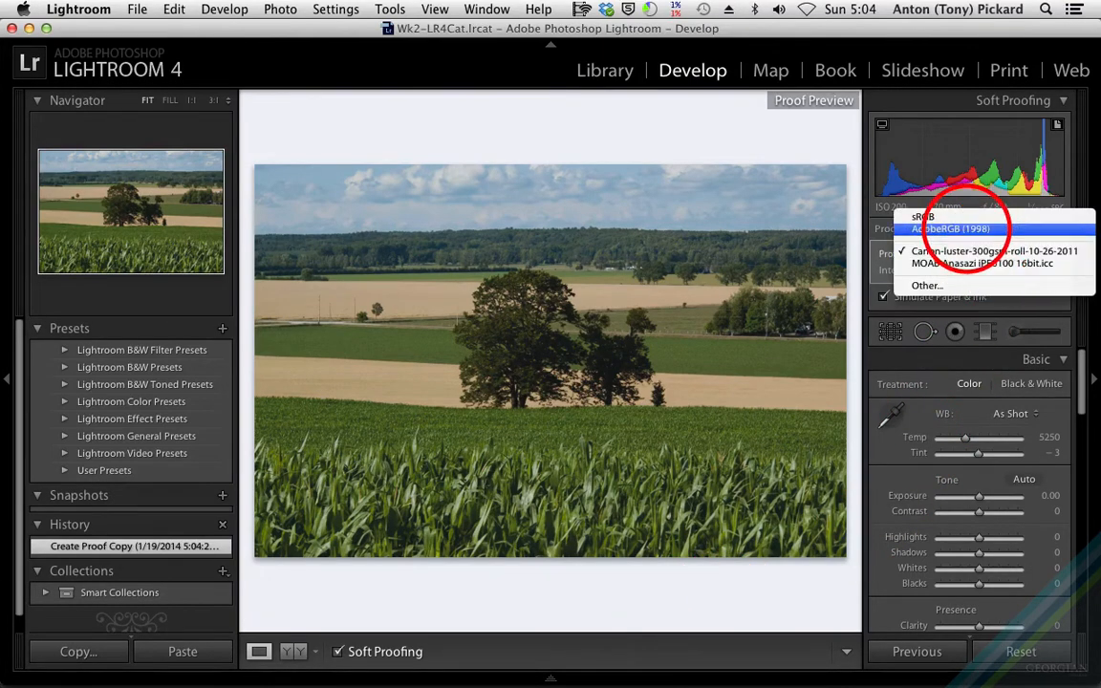
click(967, 229)
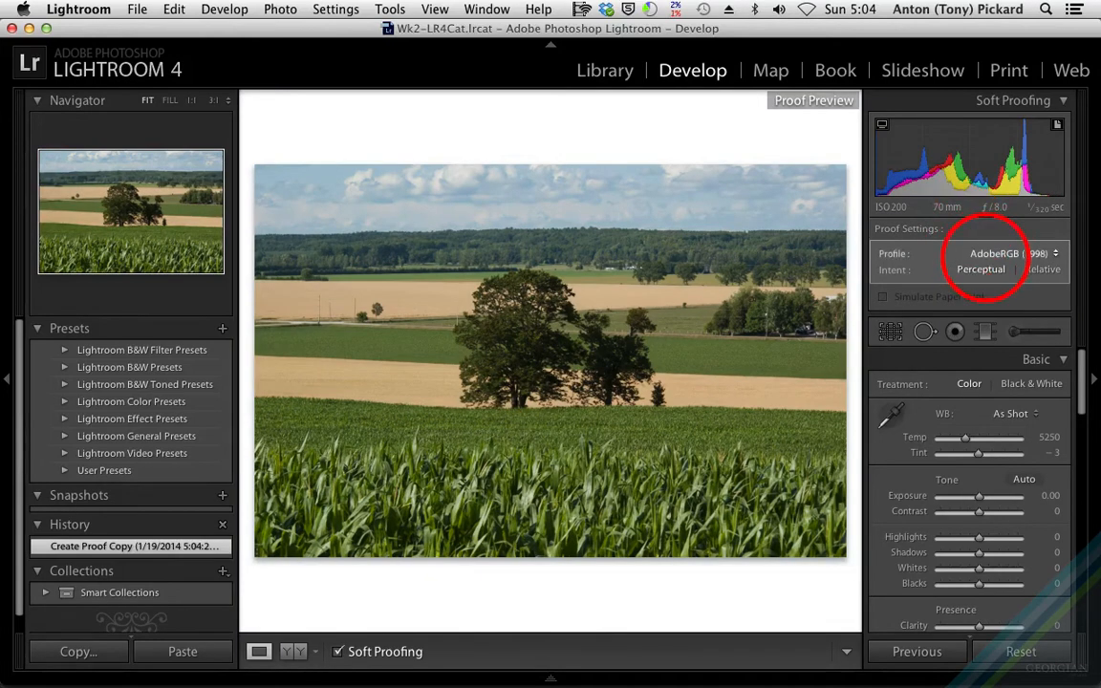
click(978, 257)
click(977, 274)
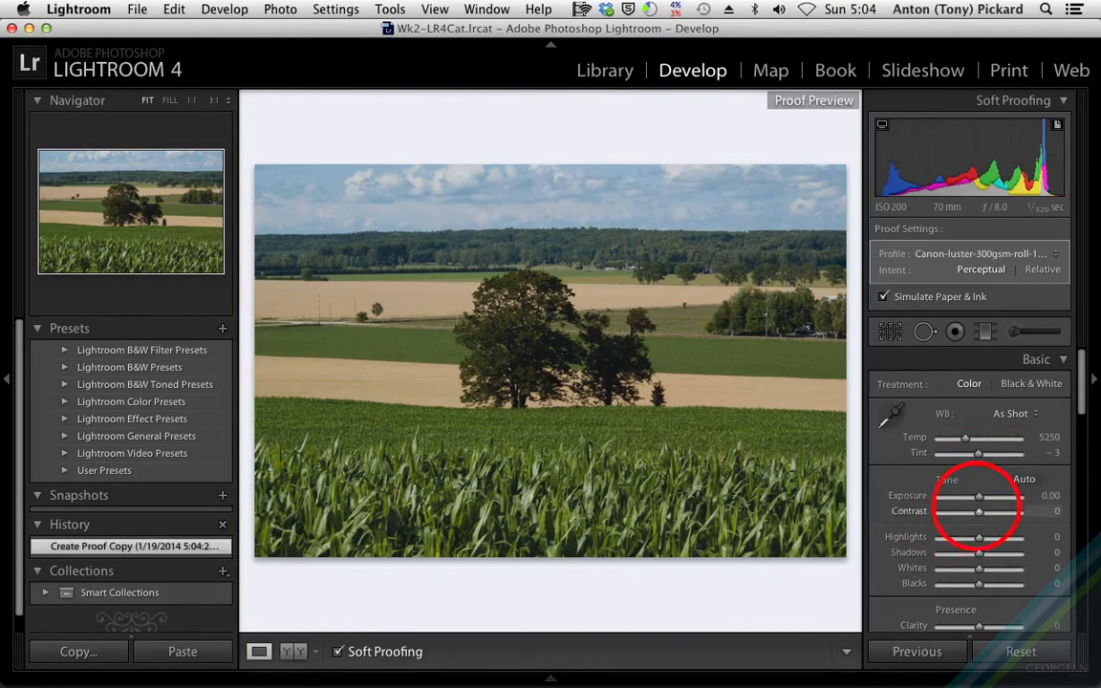
- Set the proof copy's Exposure to +0.60 and Clarity to +55
drag(984, 497, 981, 496)
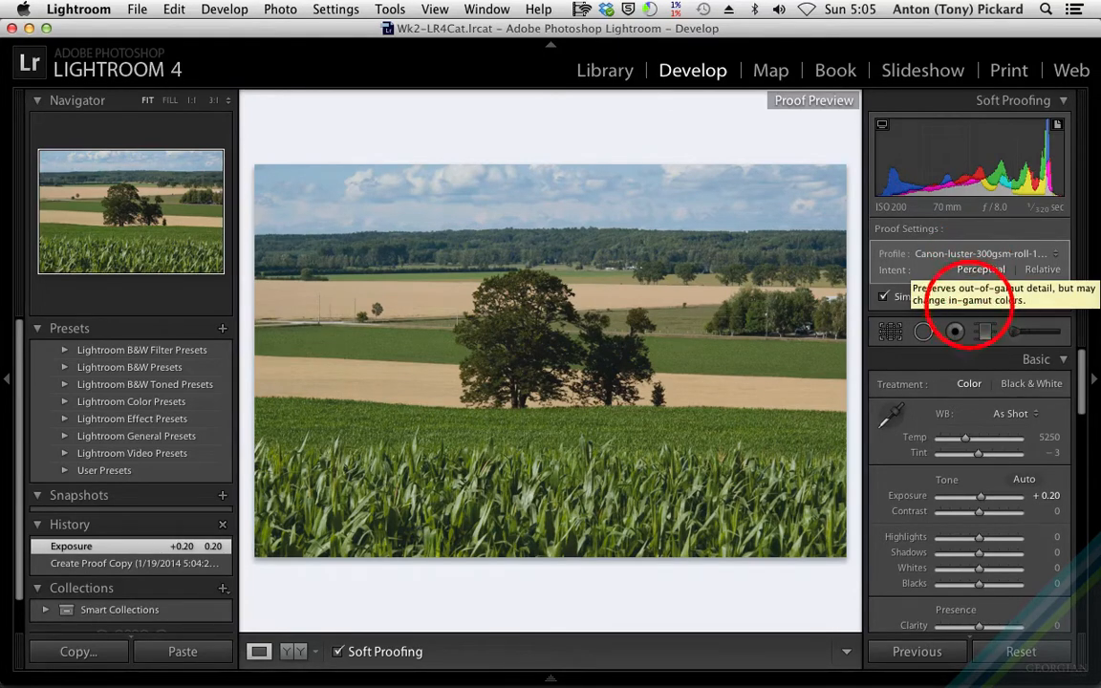
scroll(984, 520, down, 2)
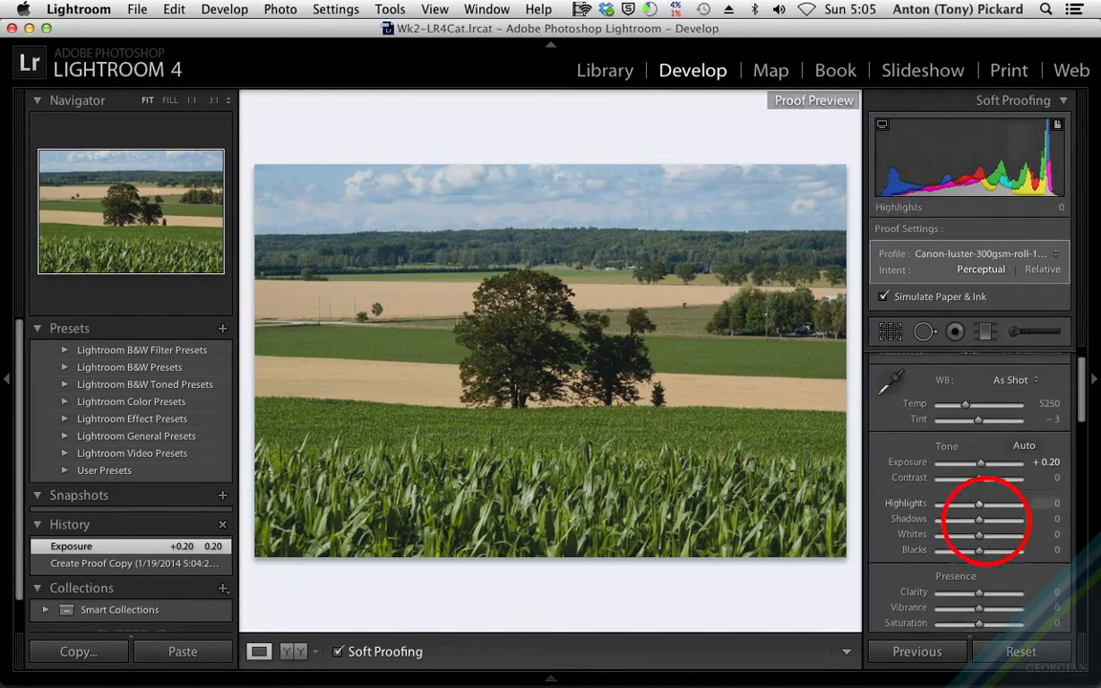
drag(980, 587, 1000, 588)
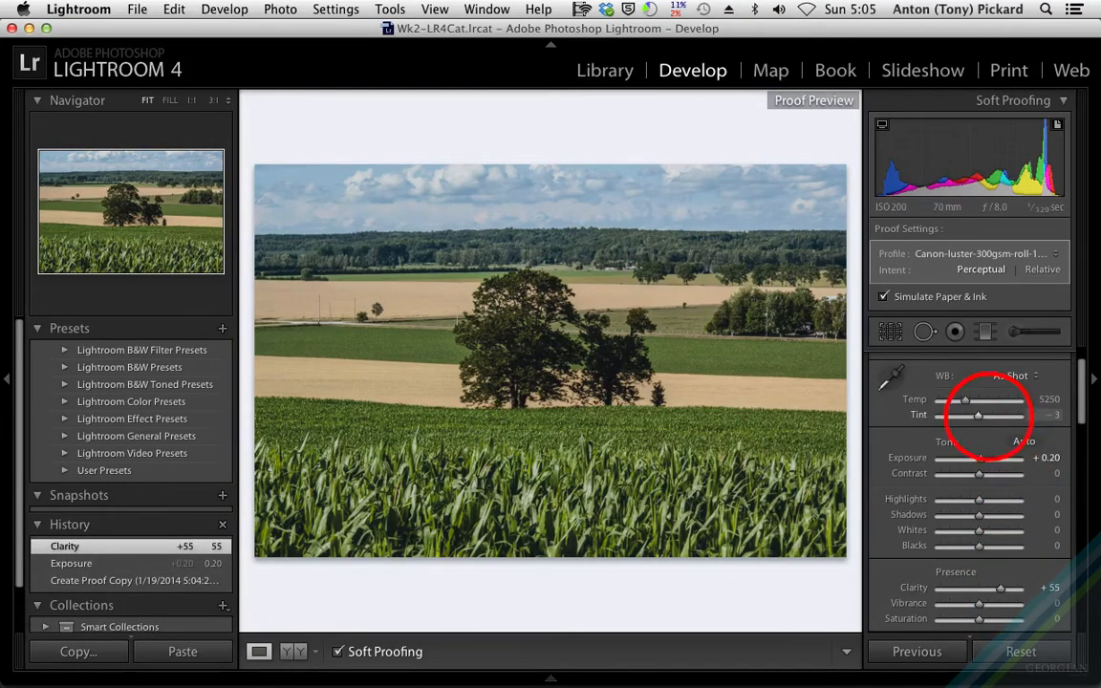
drag(983, 460, 984, 460)
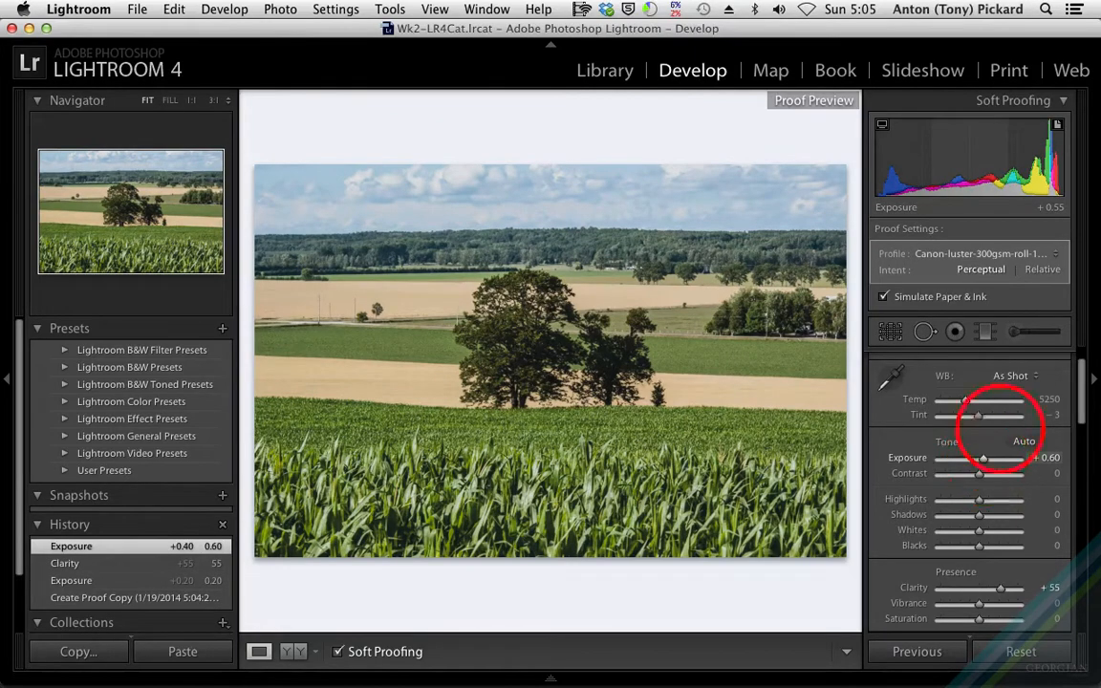
- Return to the Print module and set the print job's output to JPEG File
click(1008, 71)
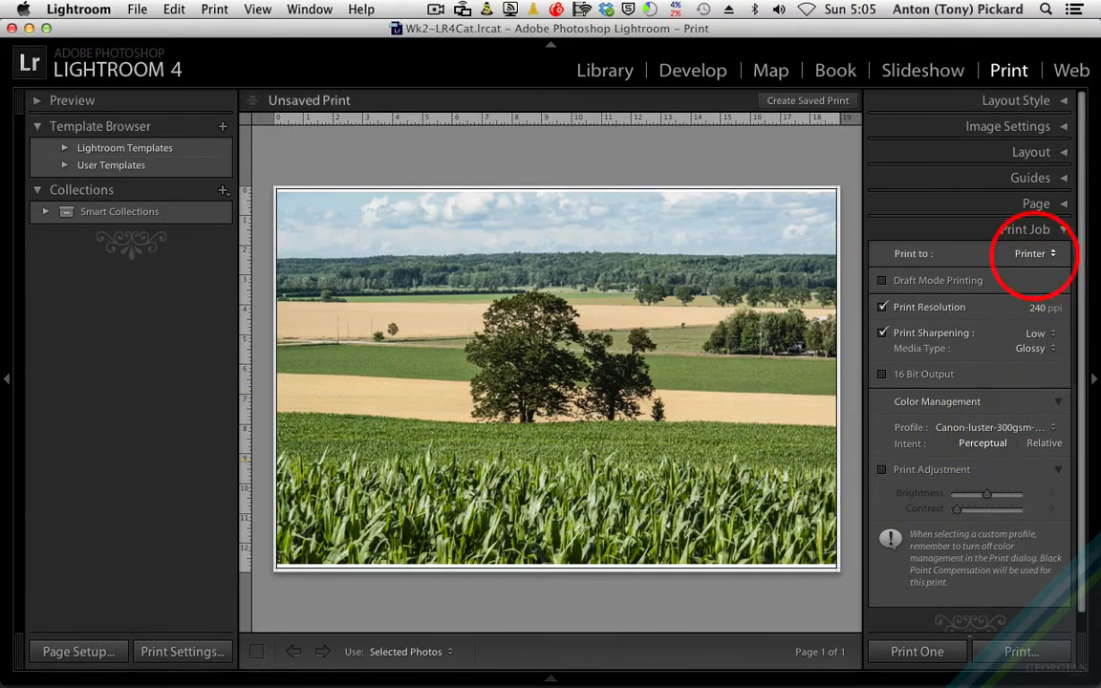
click(1032, 253)
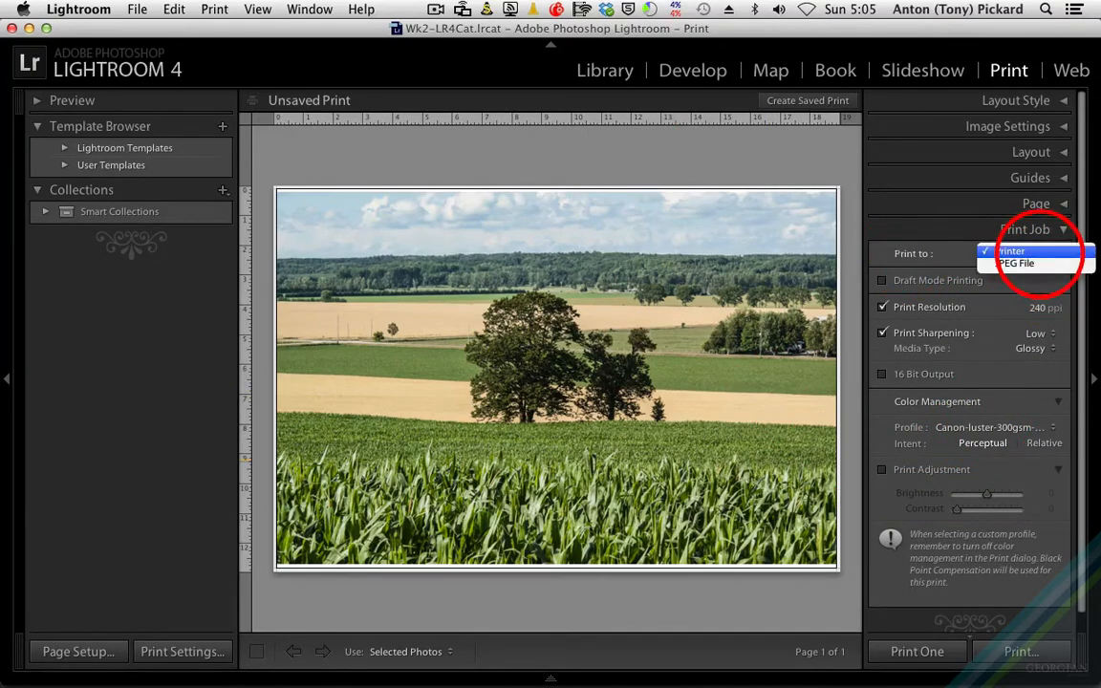
click(1034, 251)
mouse_move(1032, 655)
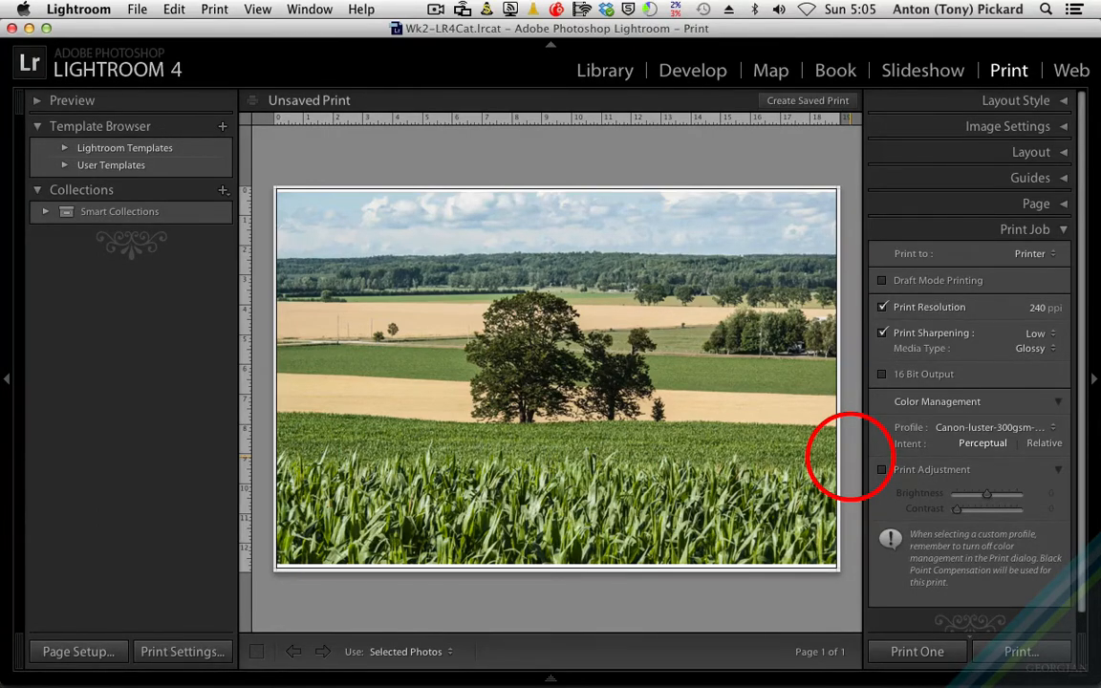
click(1029, 254)
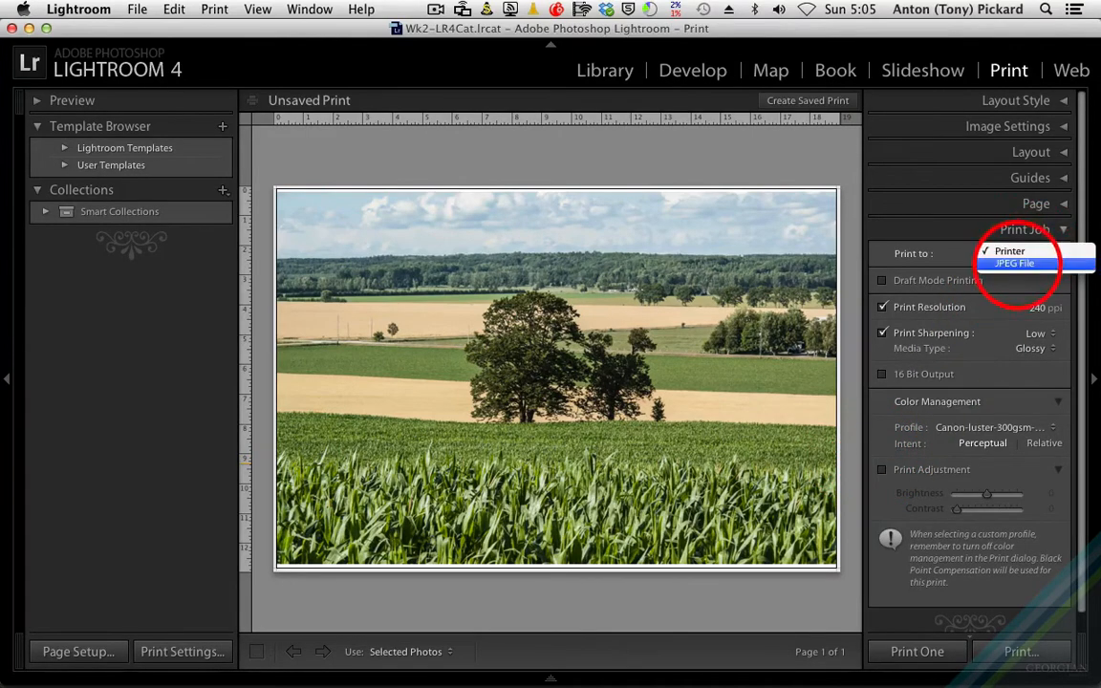
click(1013, 264)
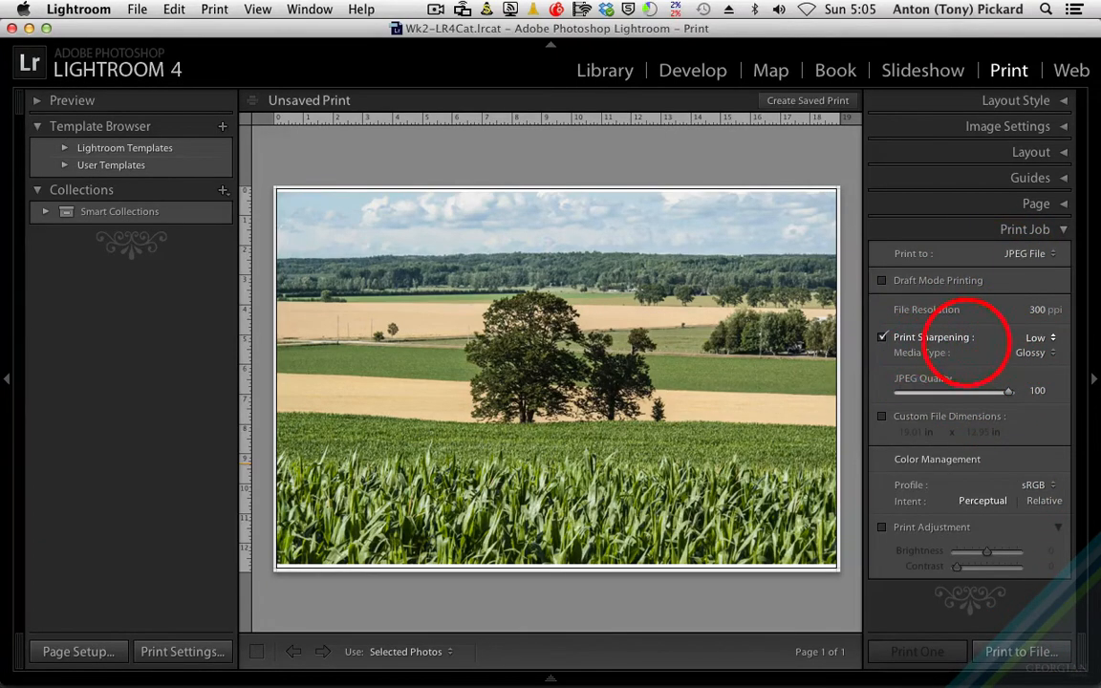
- Set the JPEG print job's sharpening to Standard and keep the media type as Glossy
click(1039, 337)
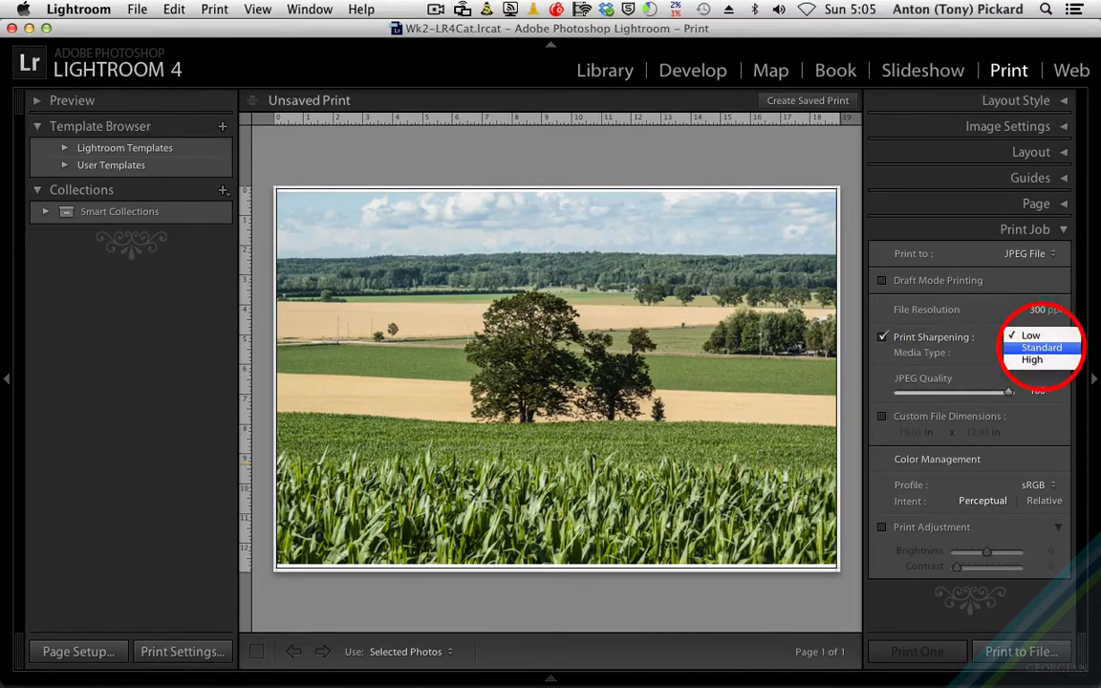
click(1041, 347)
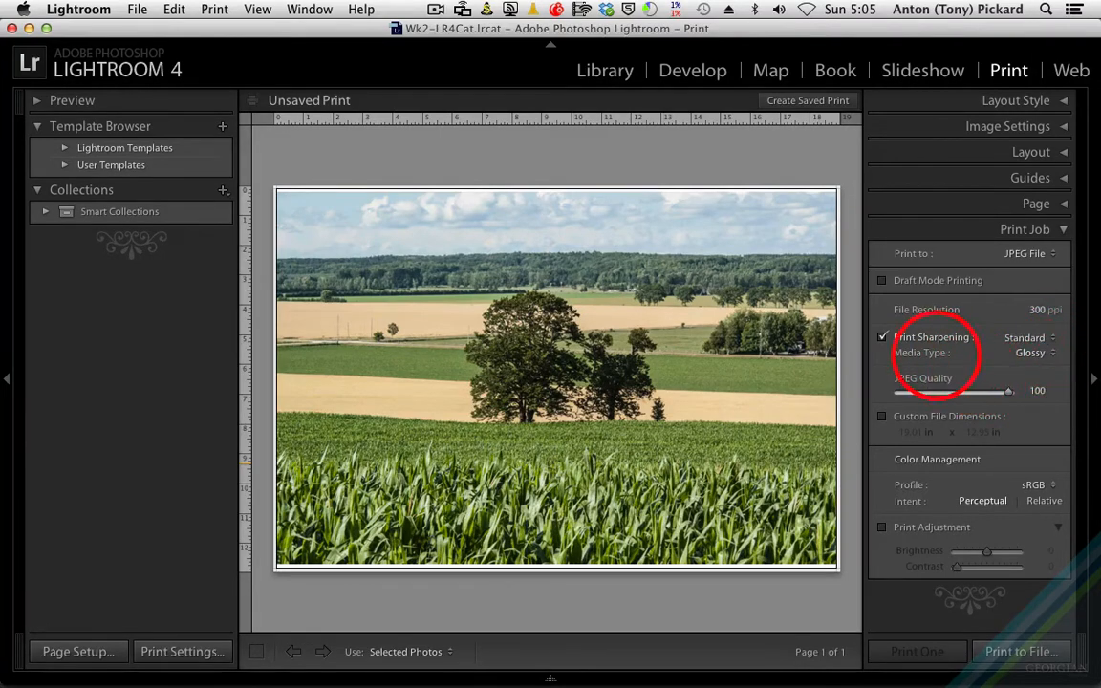
click(1034, 352)
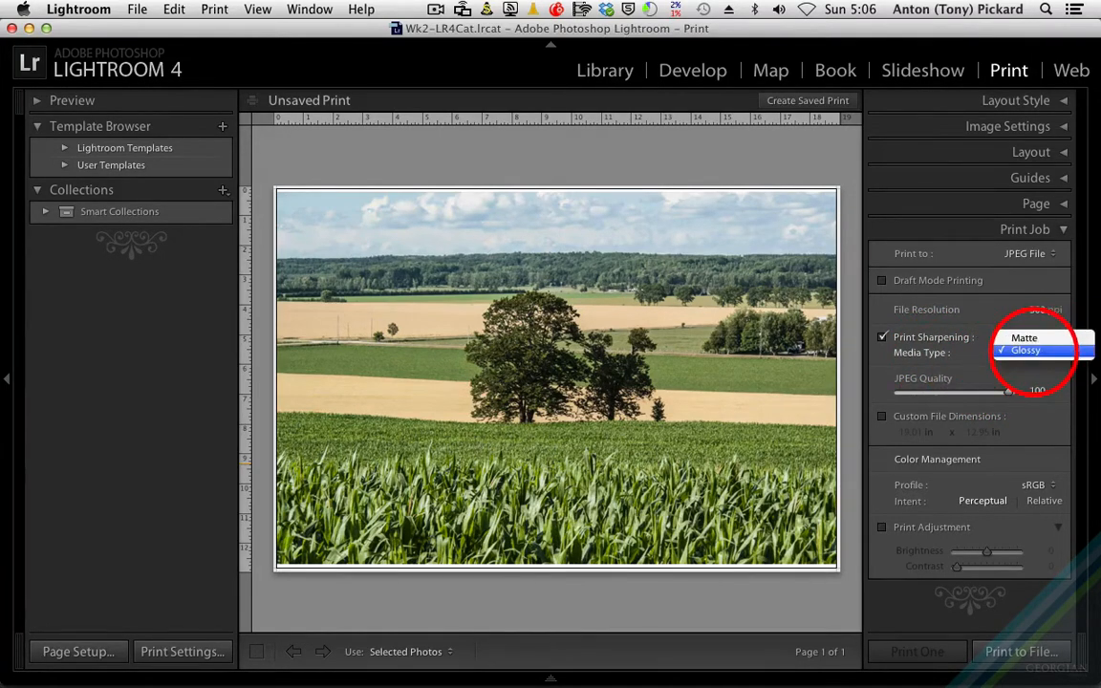
click(1035, 351)
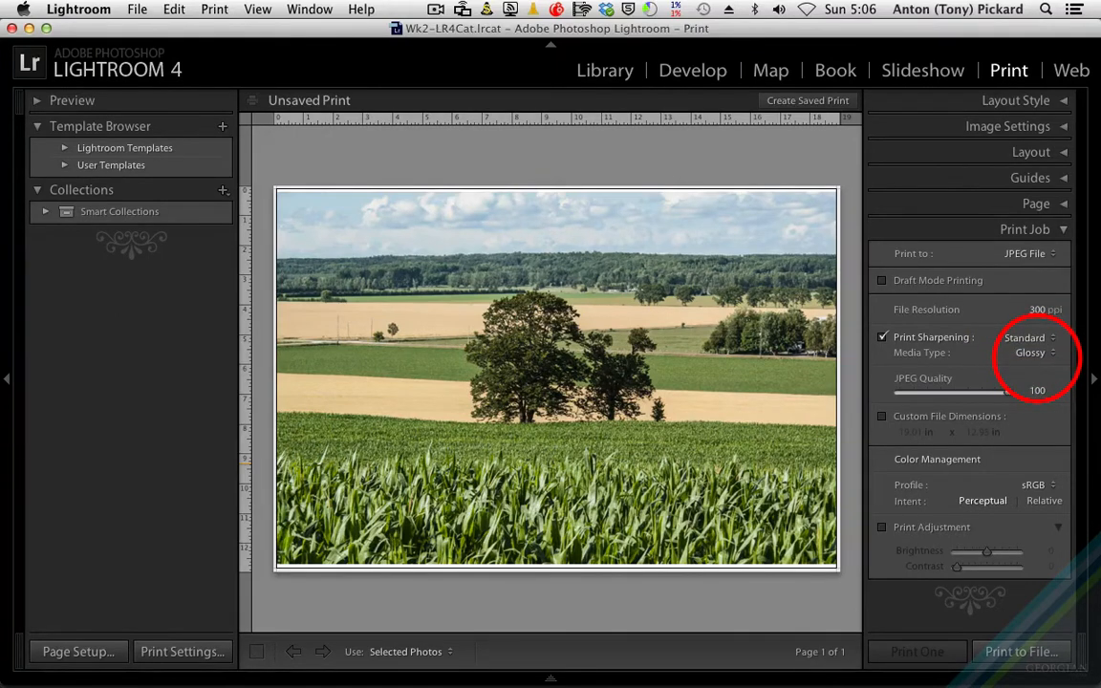
click(1032, 351)
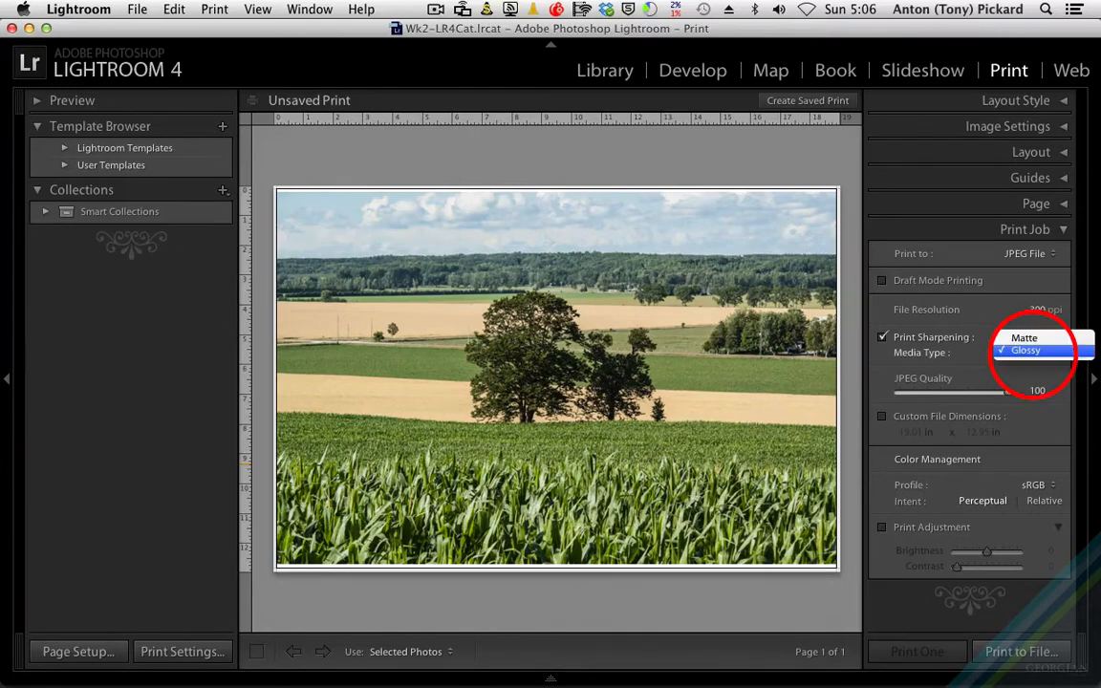
click(1028, 349)
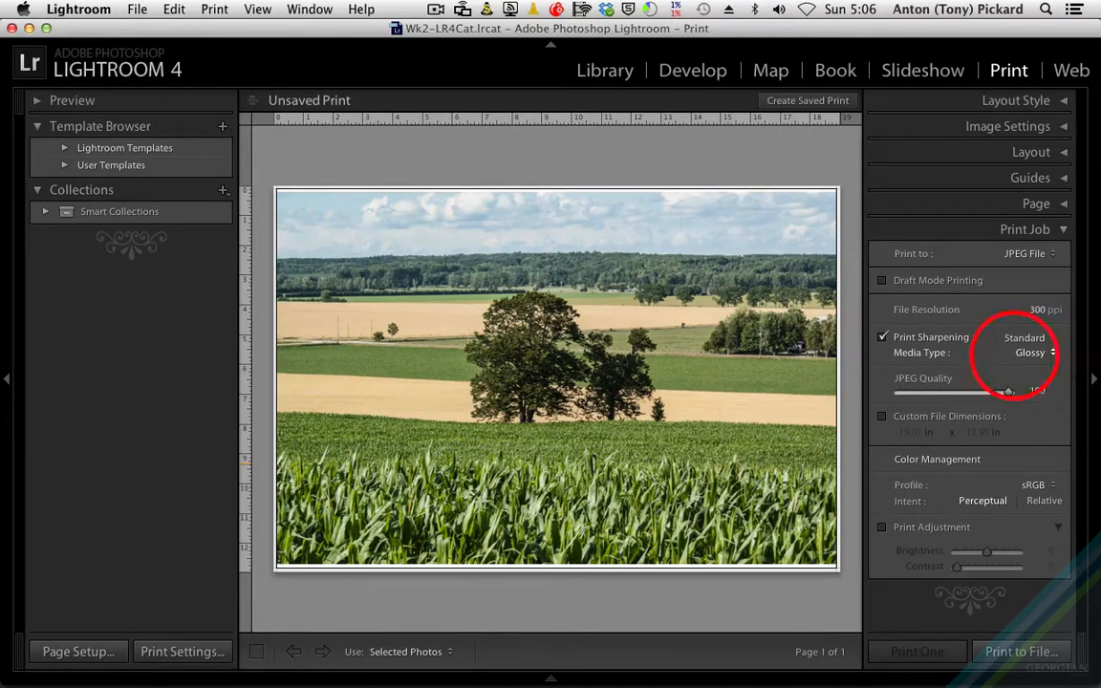
- Set the print job's color management profile to Canon-luster-300gsm-roll-10-26-2011
click(1037, 485)
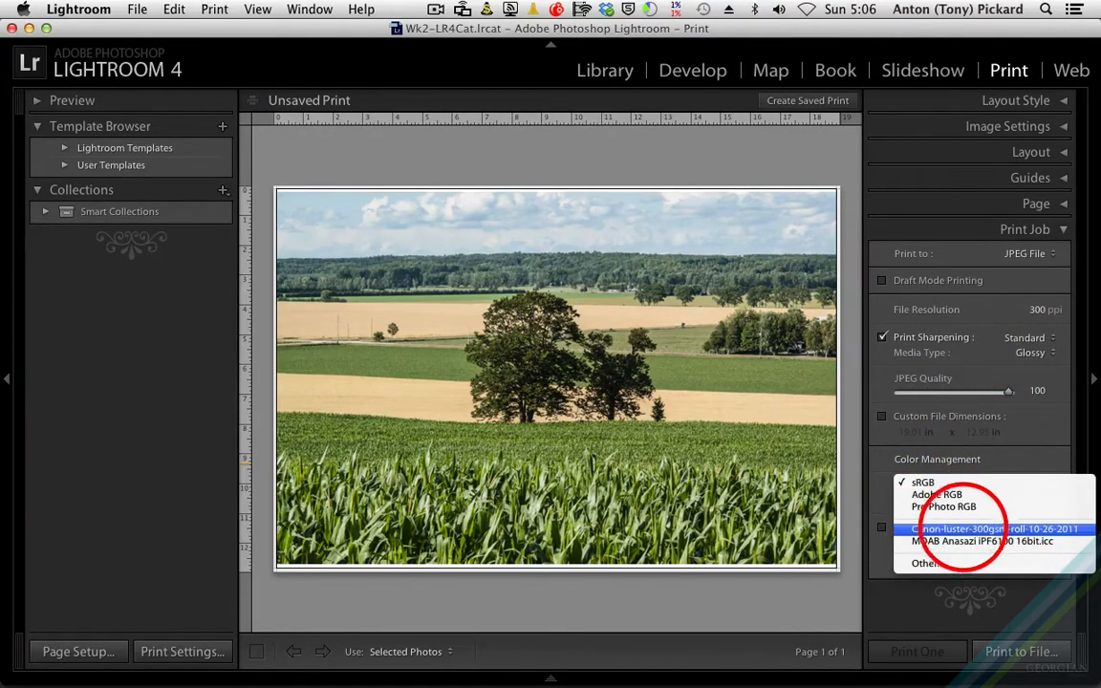
click(948, 529)
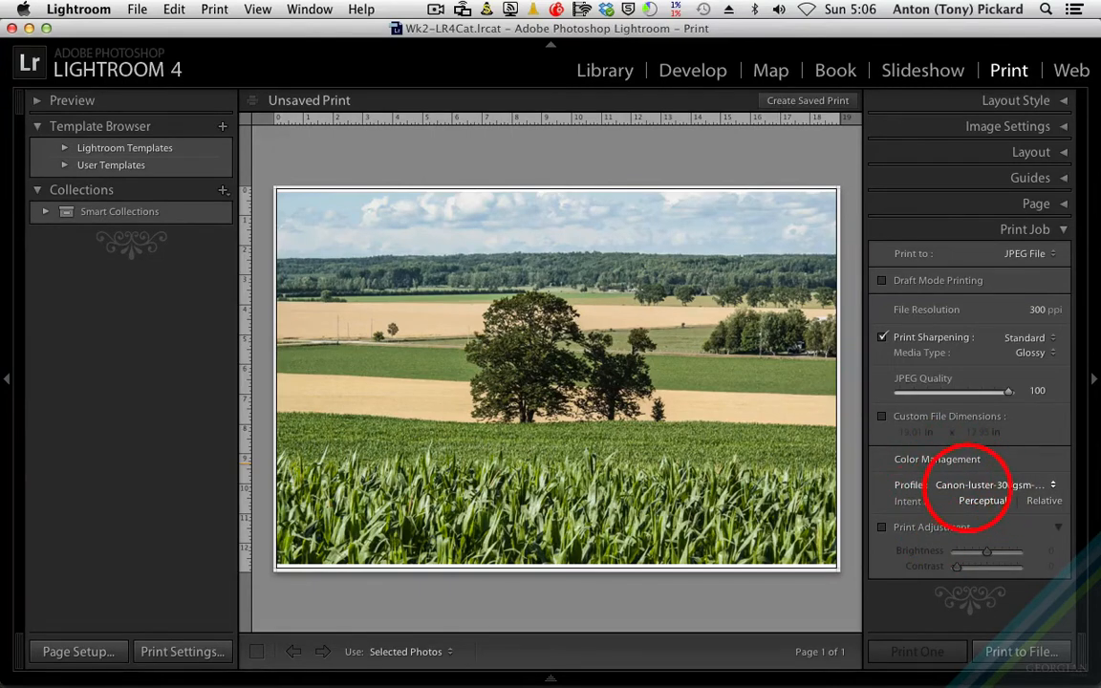
click(971, 486)
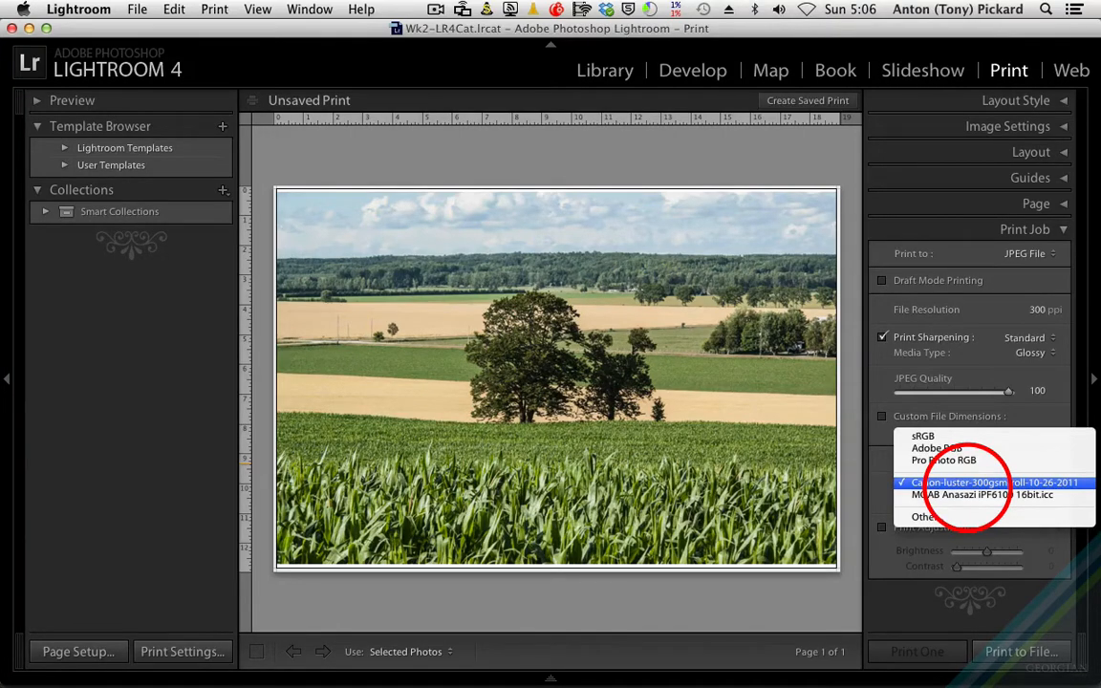
click(946, 481)
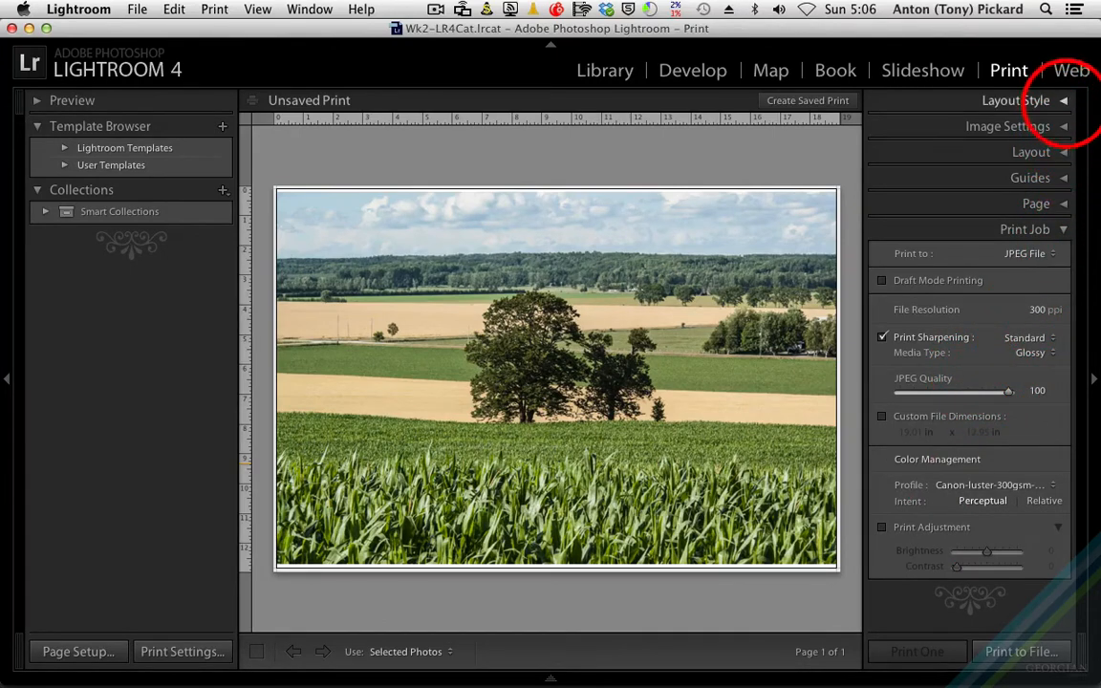
- Set the left margin of the page layout to 1.00 in
click(1063, 100)
click(1063, 100)
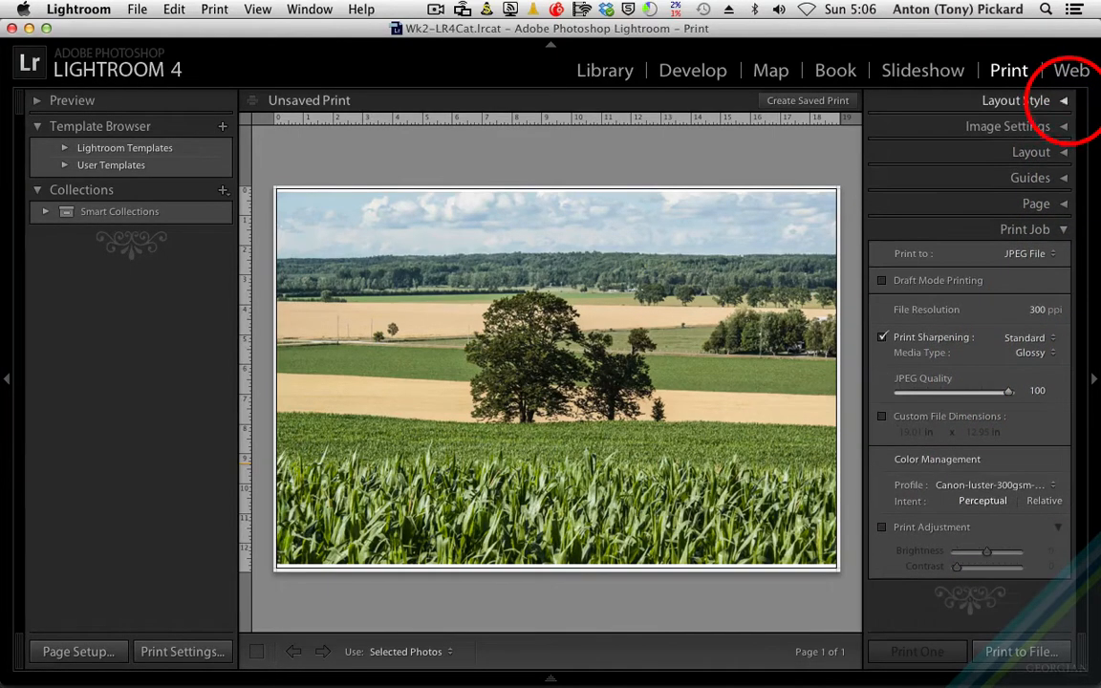
click(1061, 127)
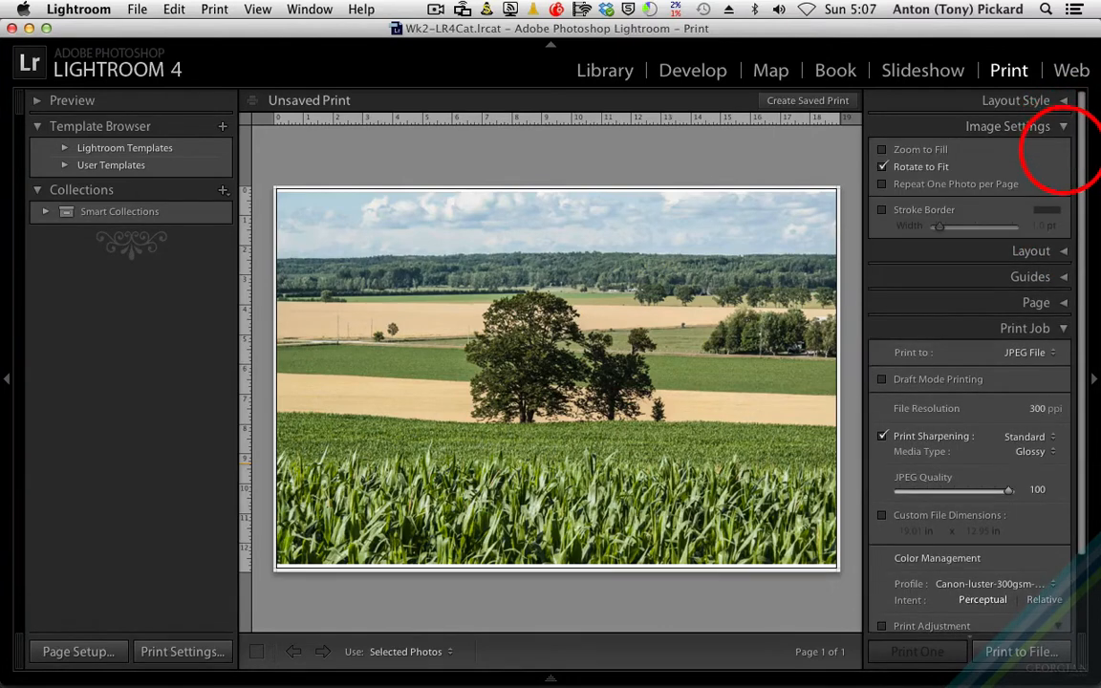
click(1063, 126)
click(1063, 152)
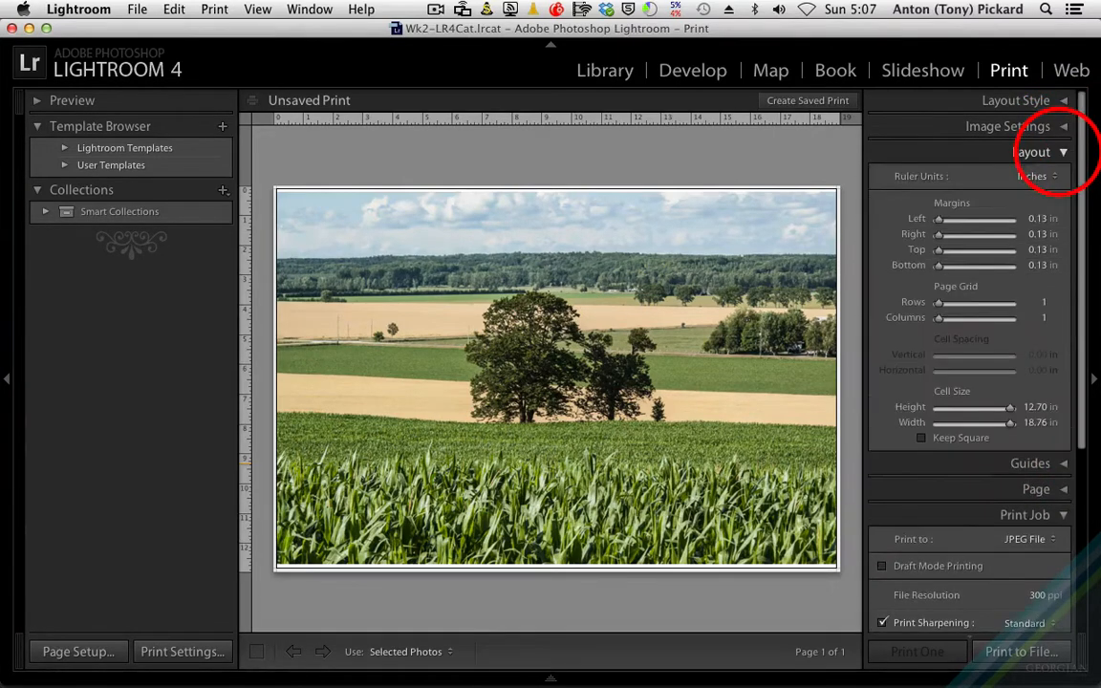
drag(938, 219, 941, 219)
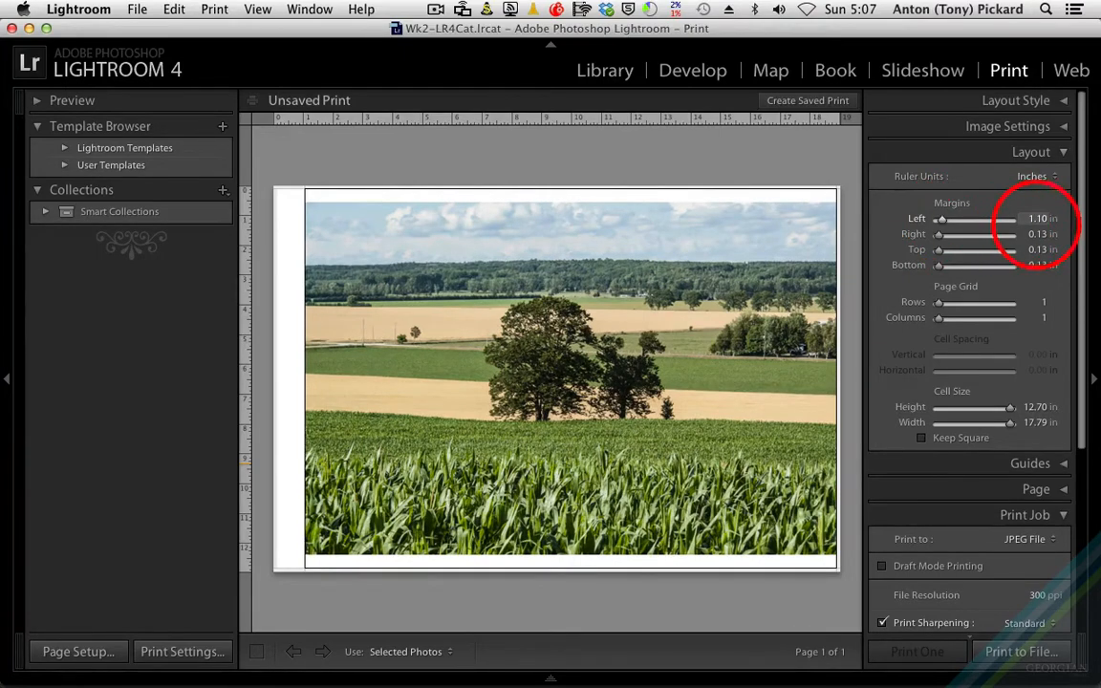
click(1037, 219)
text(1)
key(Return)
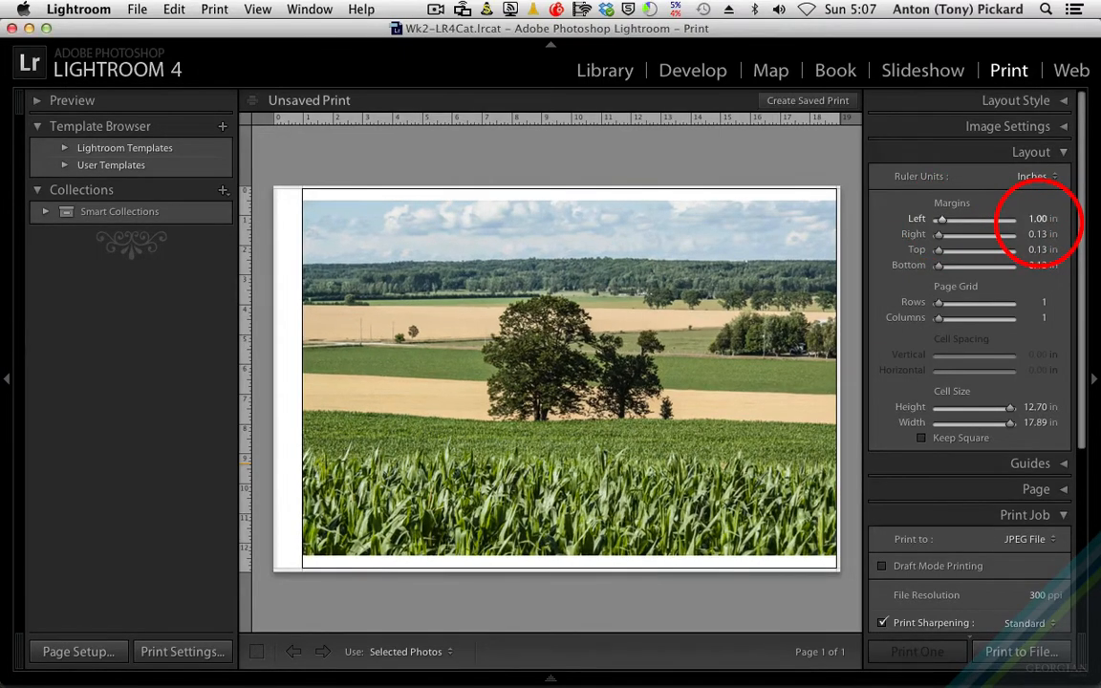
- Set the right margin of the page layout to 1.00 in
key(Tab)
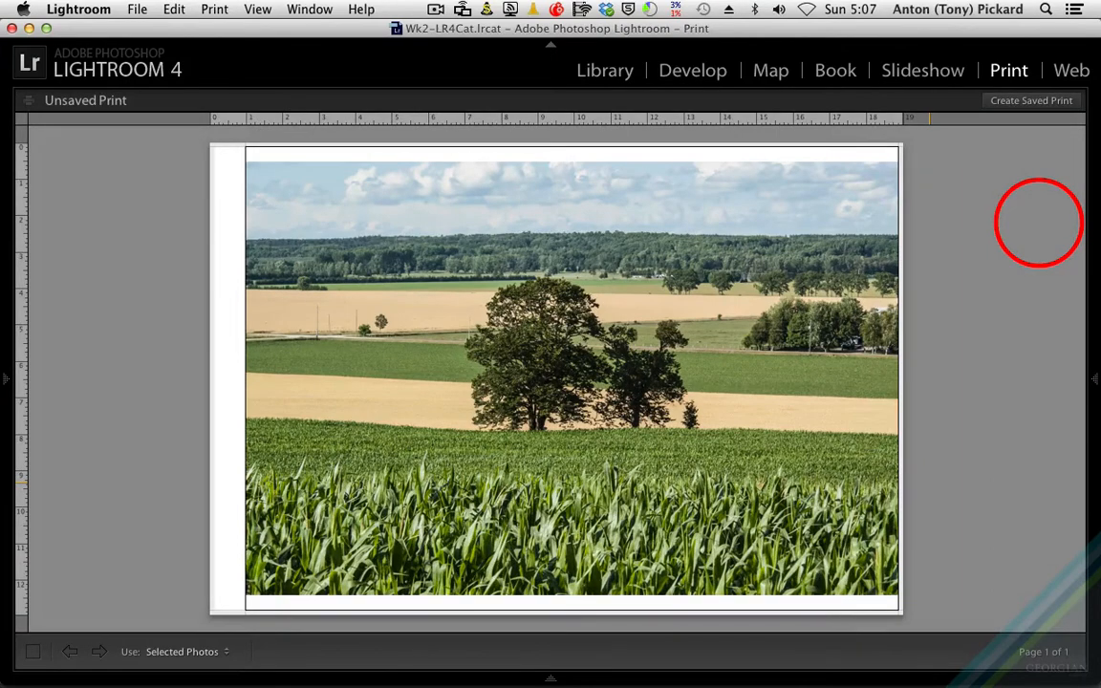
key(Tab)
click(1038, 234)
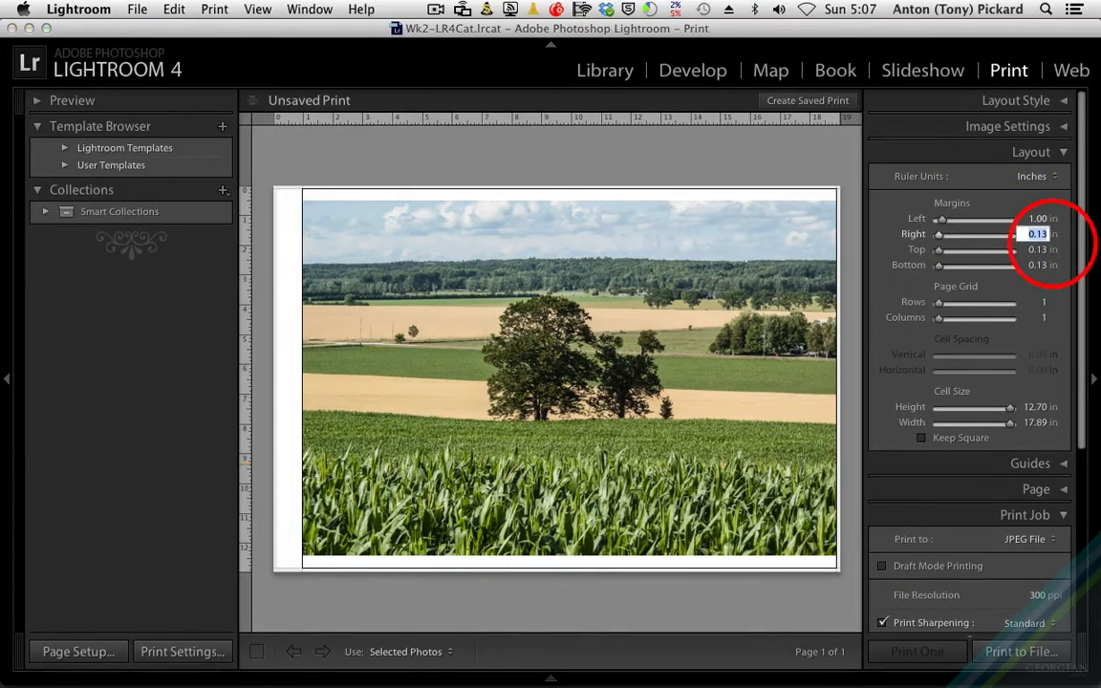
text(1)
key(Return)
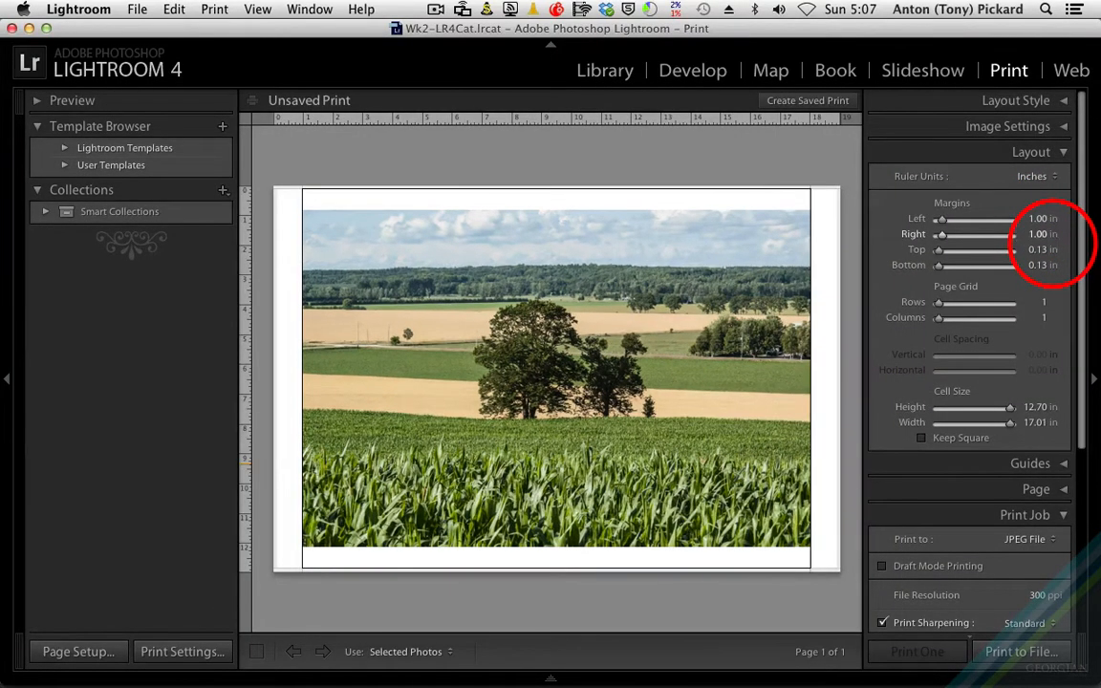
- Set the page layout's bottom and top margins to 1.00 in each and collapse the layout settings
click(1037, 265)
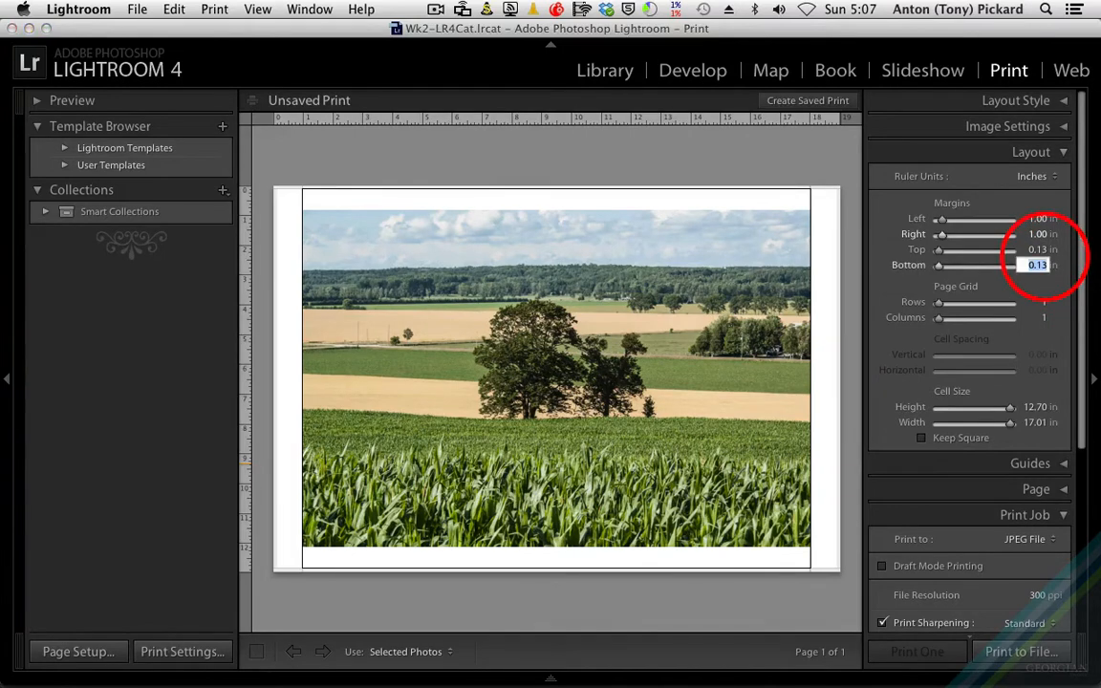
text(1)
key(Return)
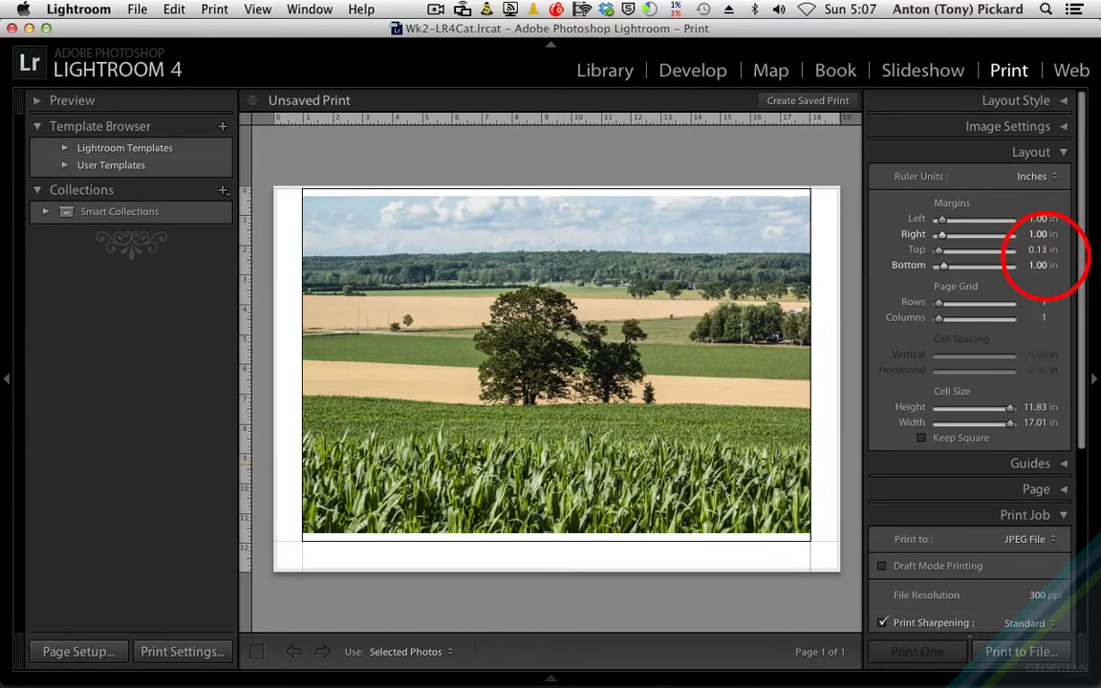
click(1038, 249)
text(1)
key(Return)
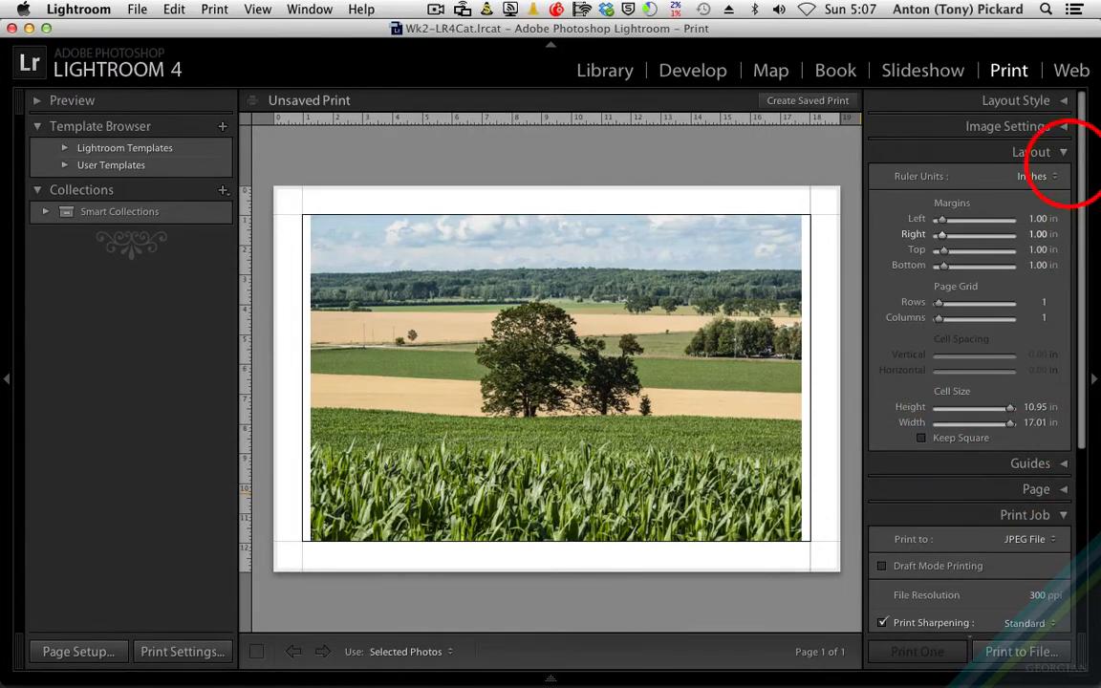
click(1068, 158)
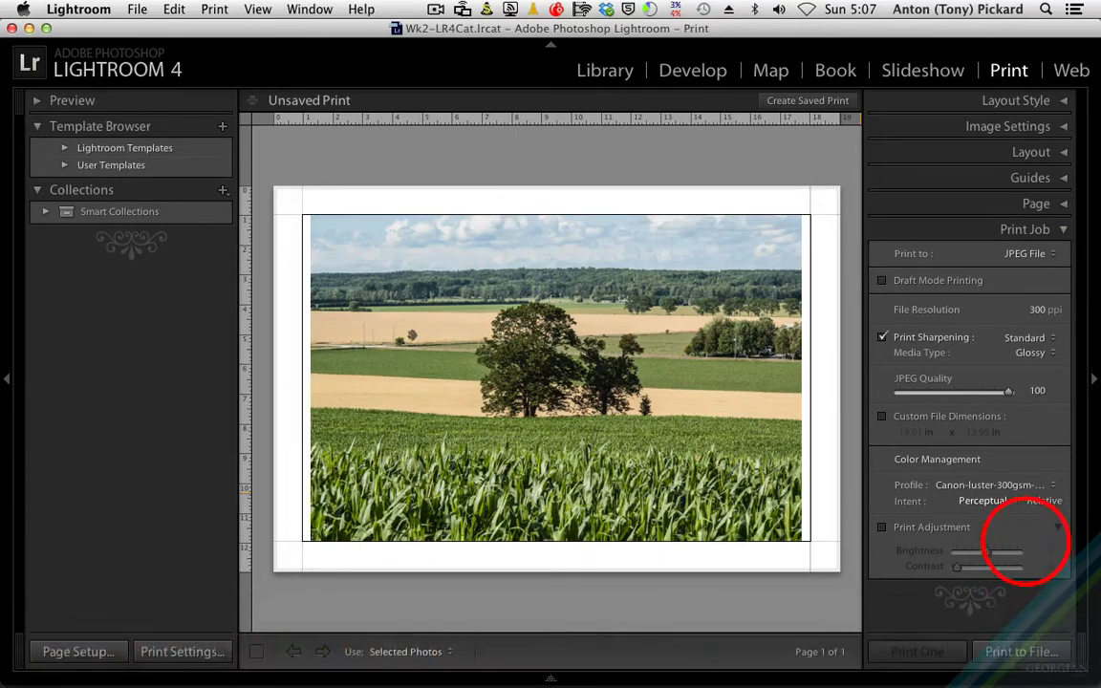
- Print the page to a JPEG file named "test JPEG to print" on the Desktop
click(1020, 651)
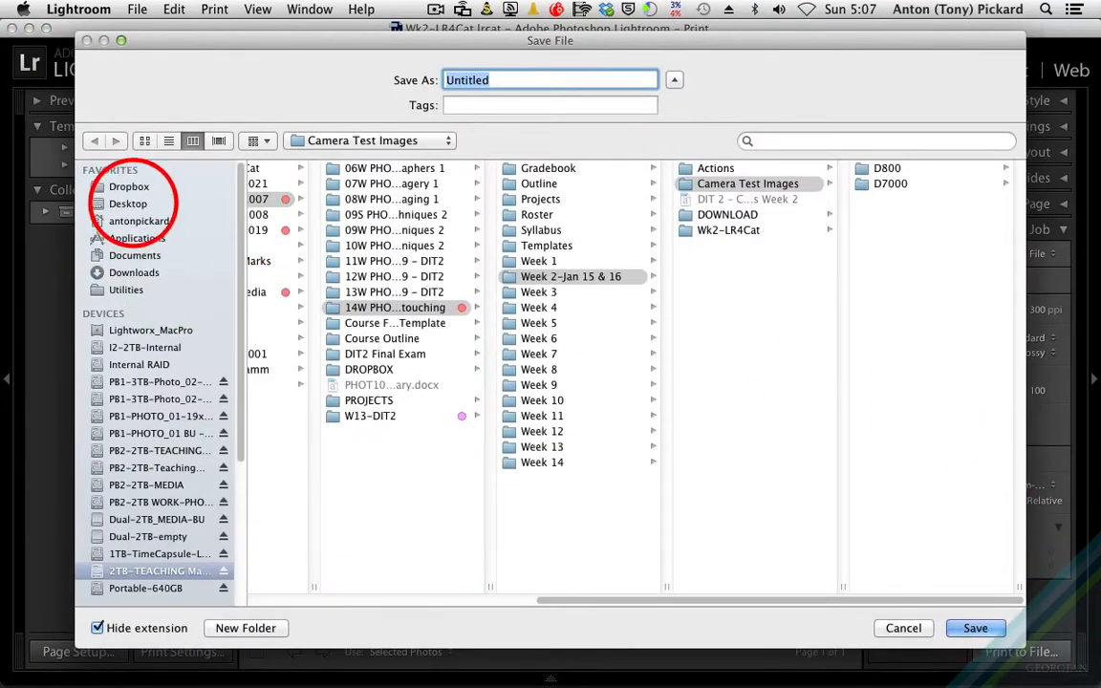
click(130, 204)
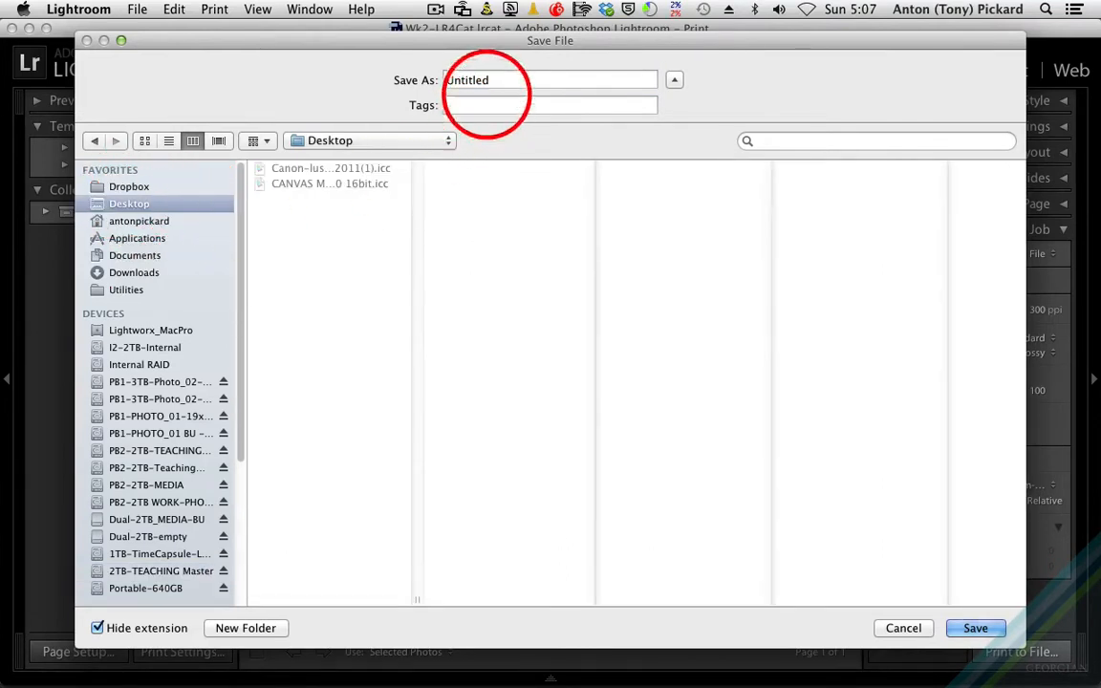
double_click(447, 79)
text(te)
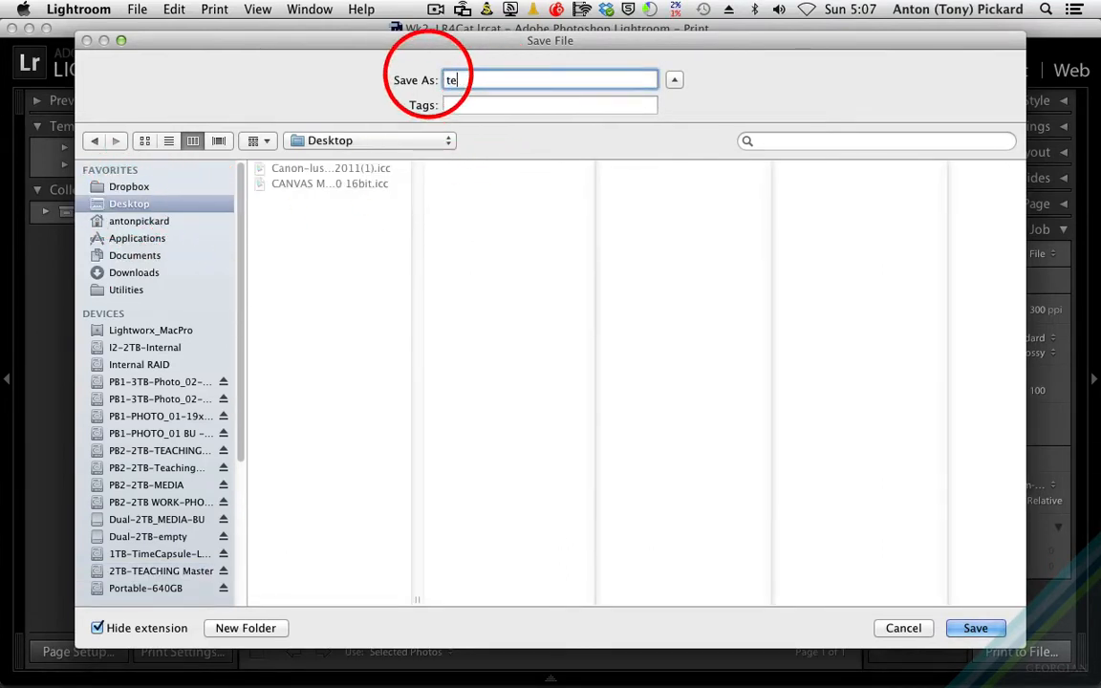
text(st JPEG to print)
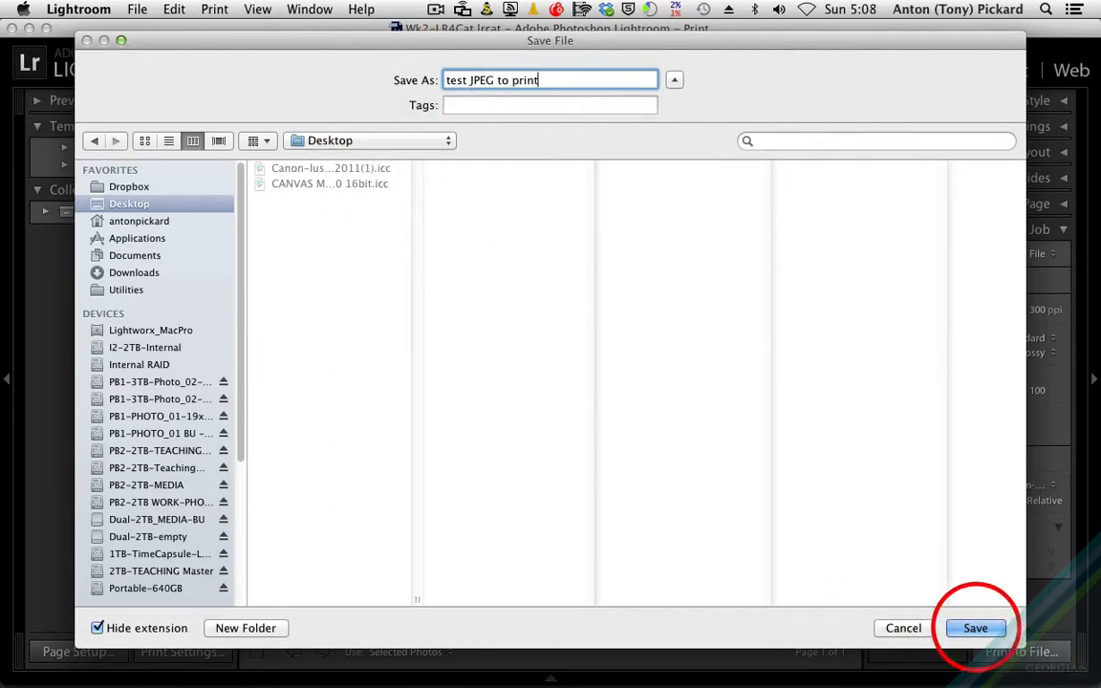
click(974, 628)
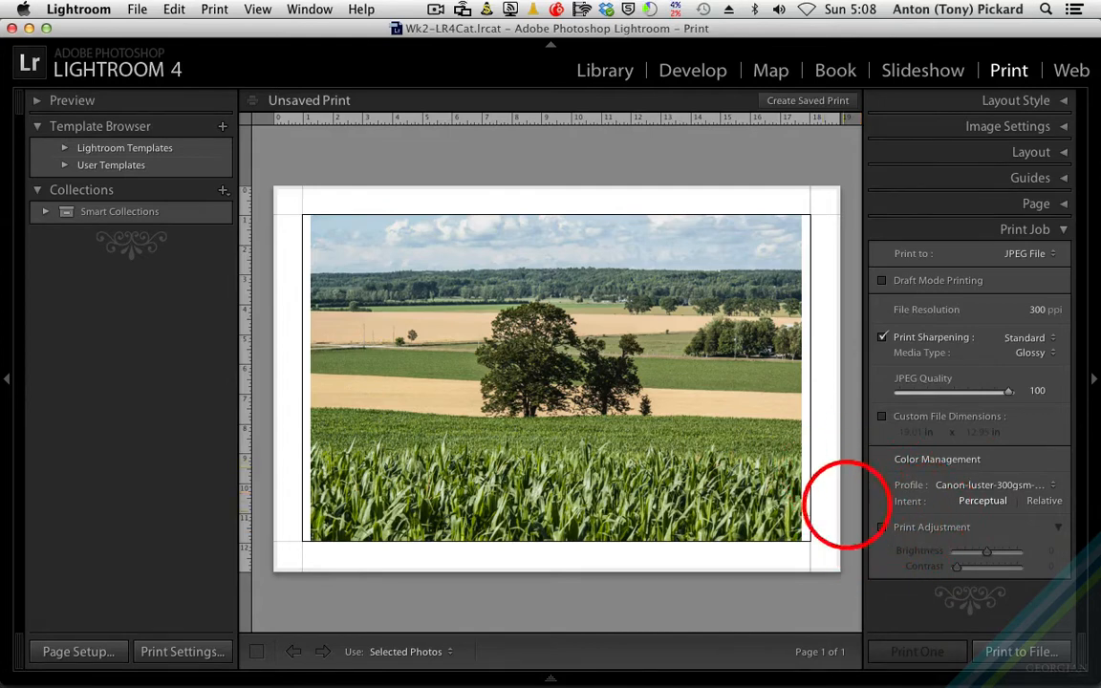
- Add the Costco-ON-Barrie-Gls and Costco-ON-Barrie-Mat profiles to the print profile choices and assign Costco-ON-Barrie-Gls: 12-Oct-2012 to the job
click(955, 485)
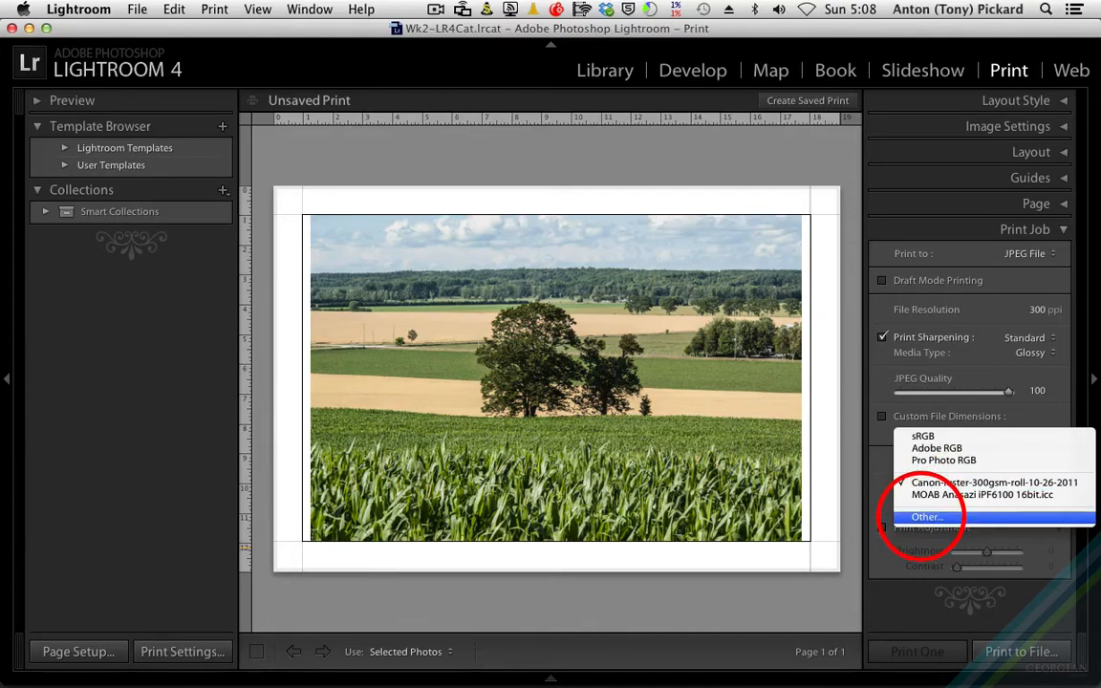
click(925, 517)
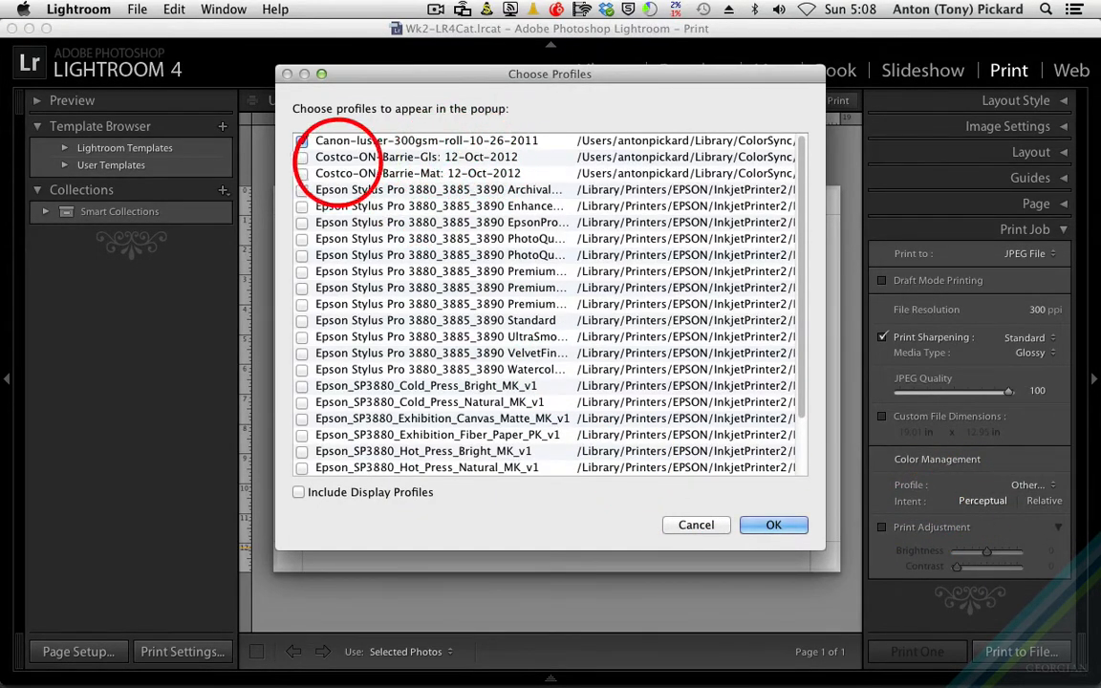
click(302, 157)
click(302, 173)
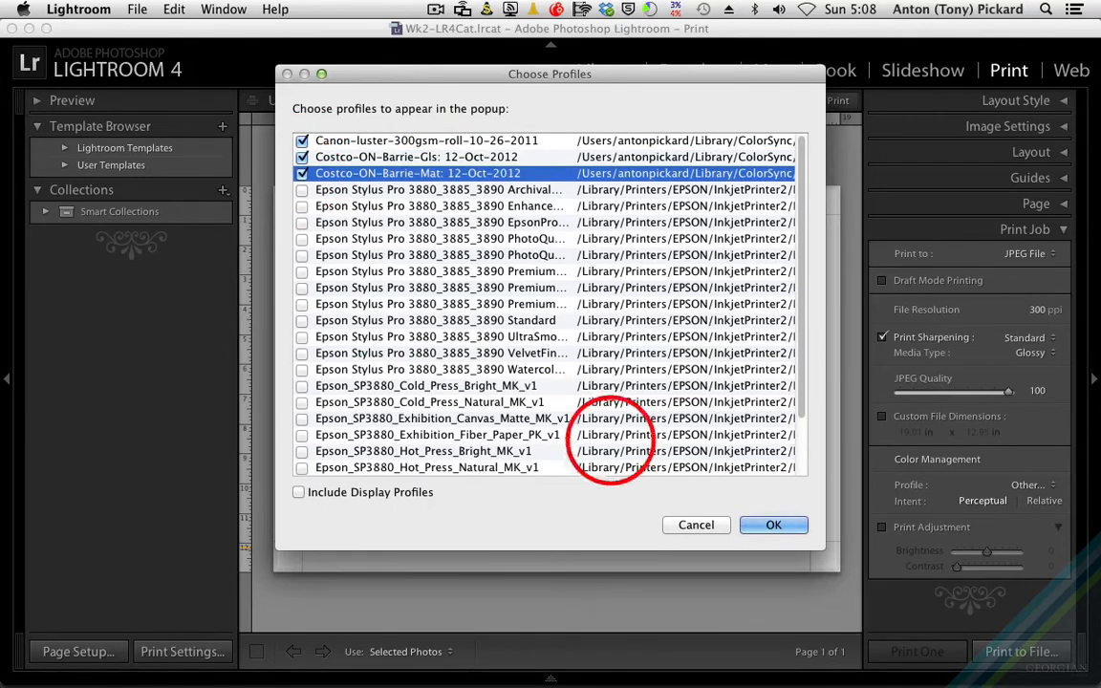
click(776, 527)
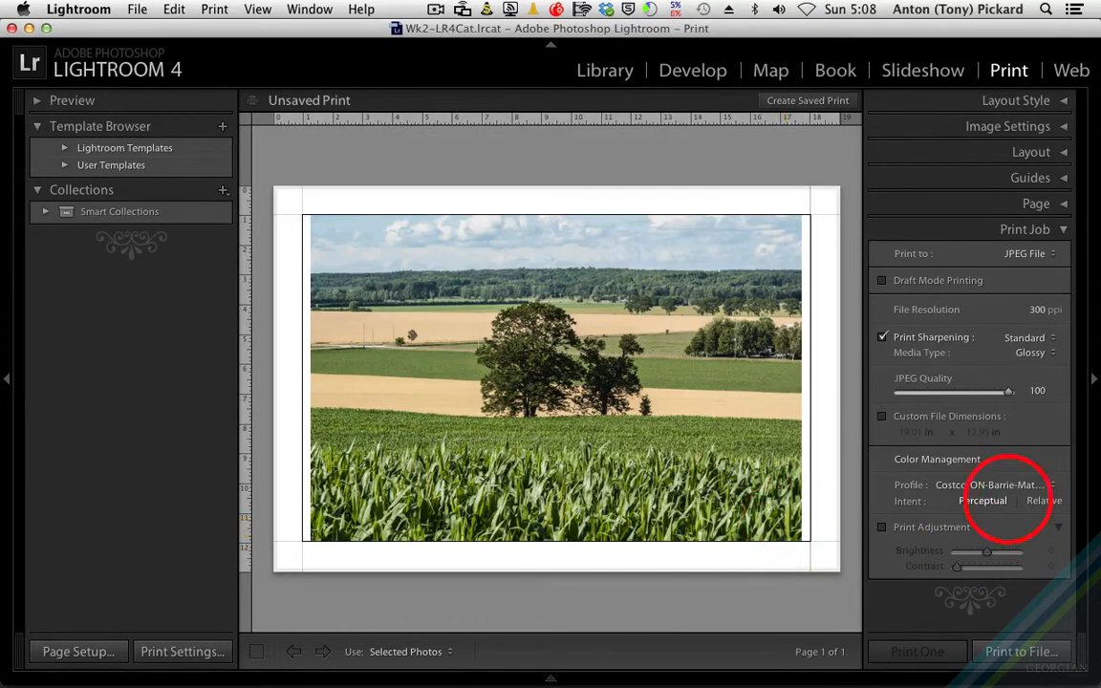
click(994, 484)
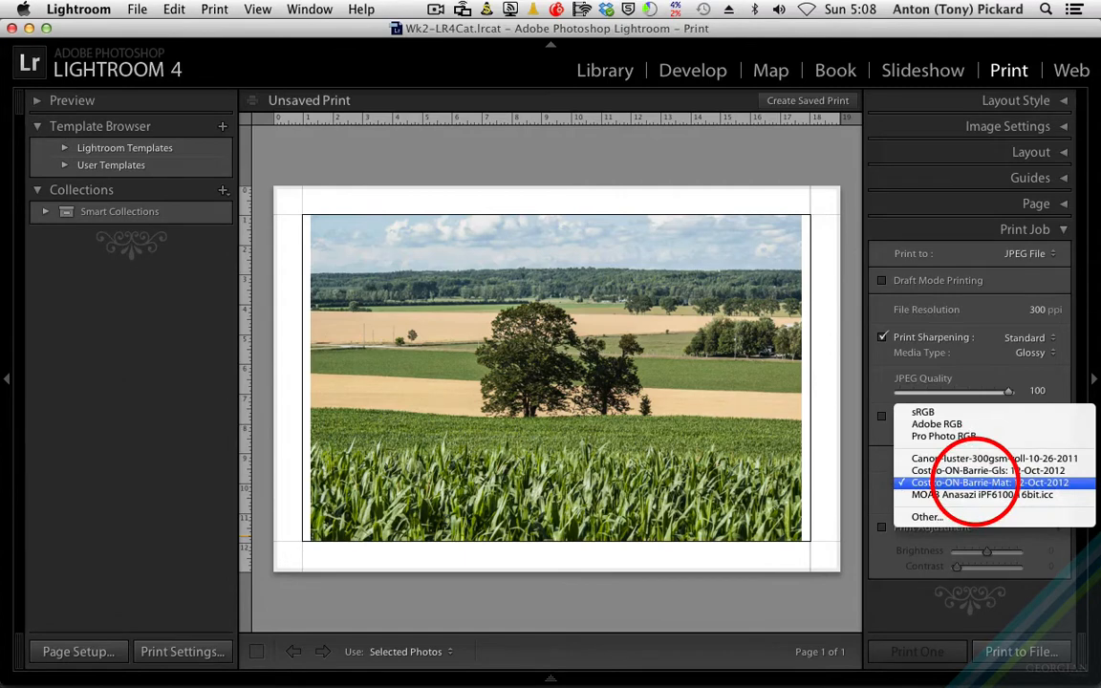
click(964, 470)
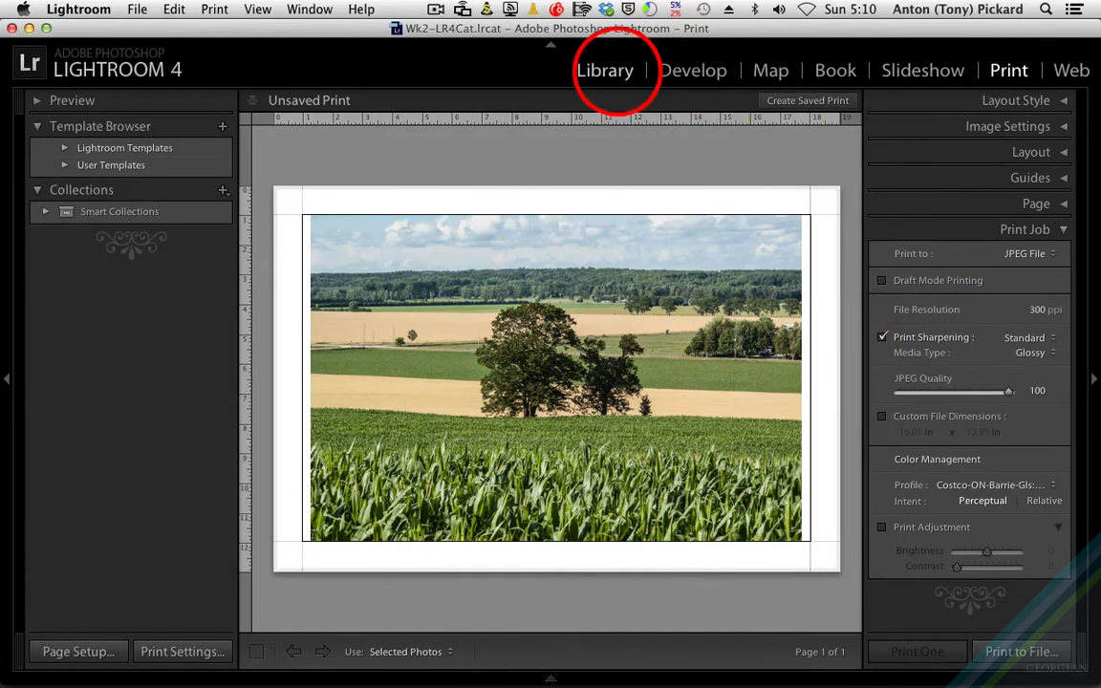
- Return to the Library module and start editing the farm field photo in Adobe Photoshop CS6
click(610, 69)
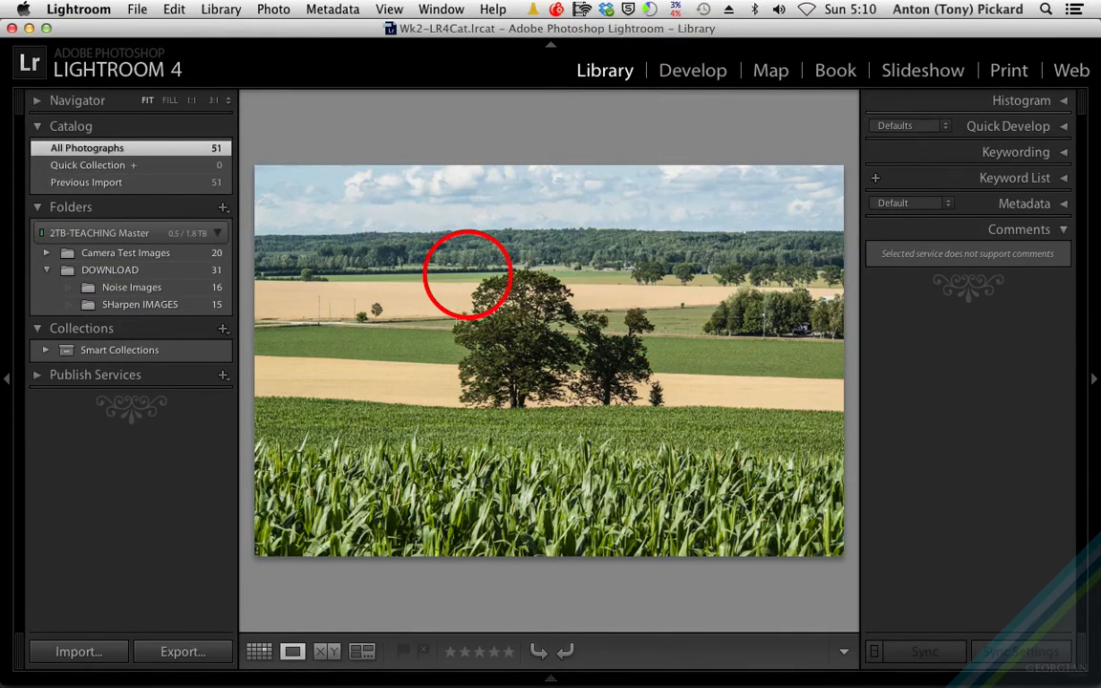
right_click(481, 277)
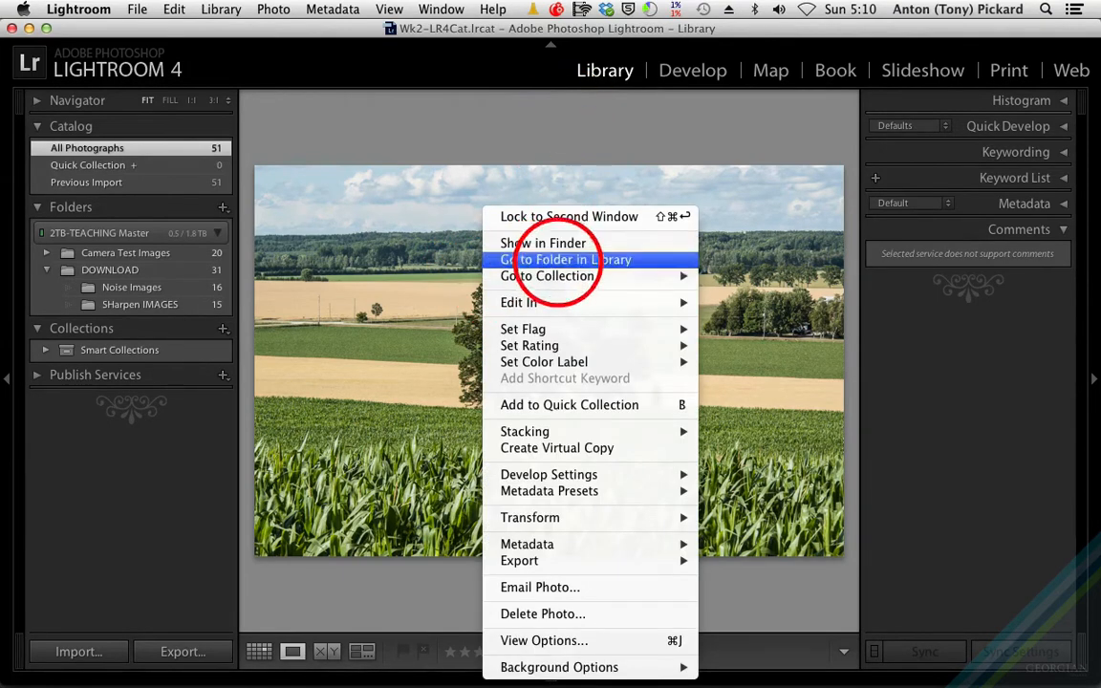
mouse_move(546, 302)
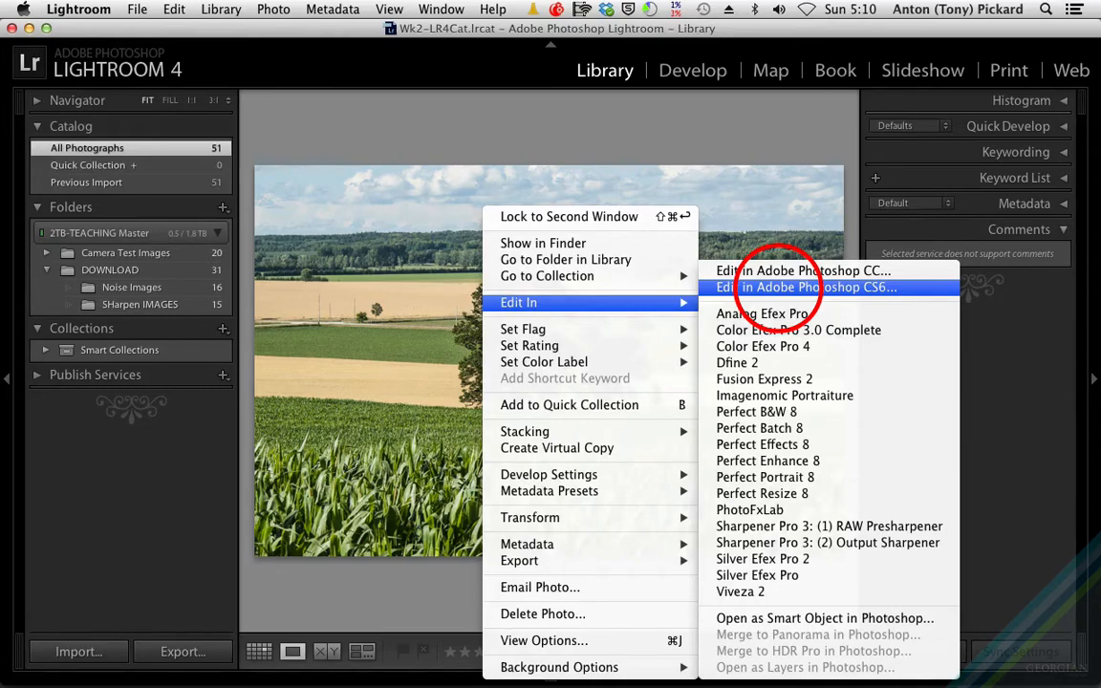
click(779, 287)
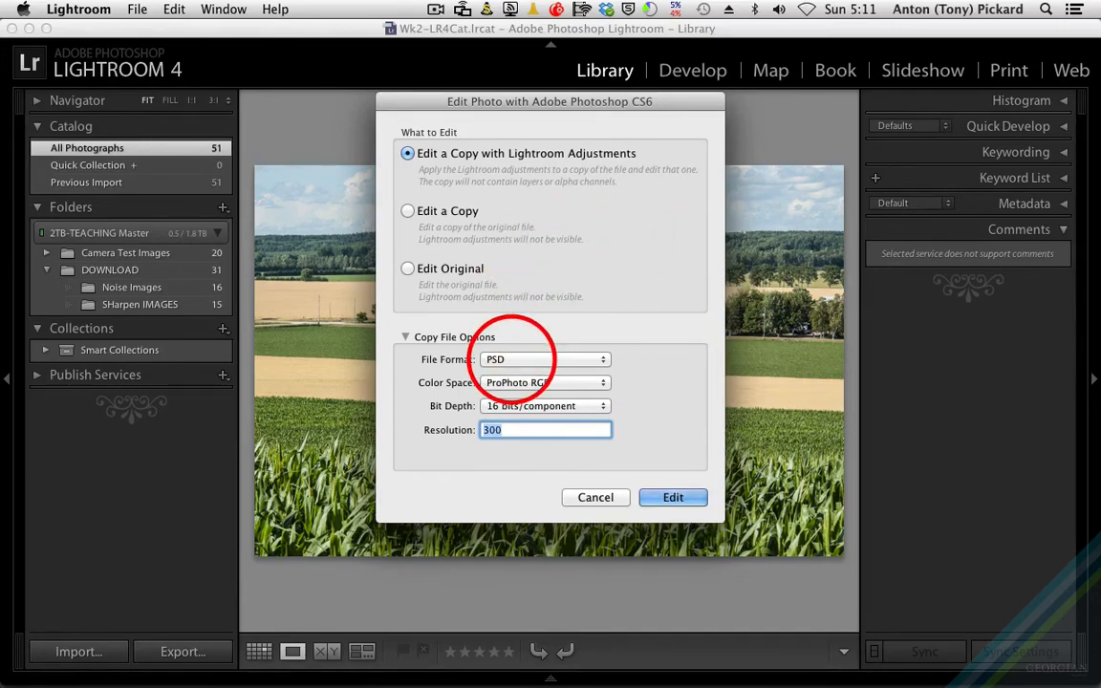
- Review the file format choices for the Photoshop copy, keeping PSD selected
click(511, 359)
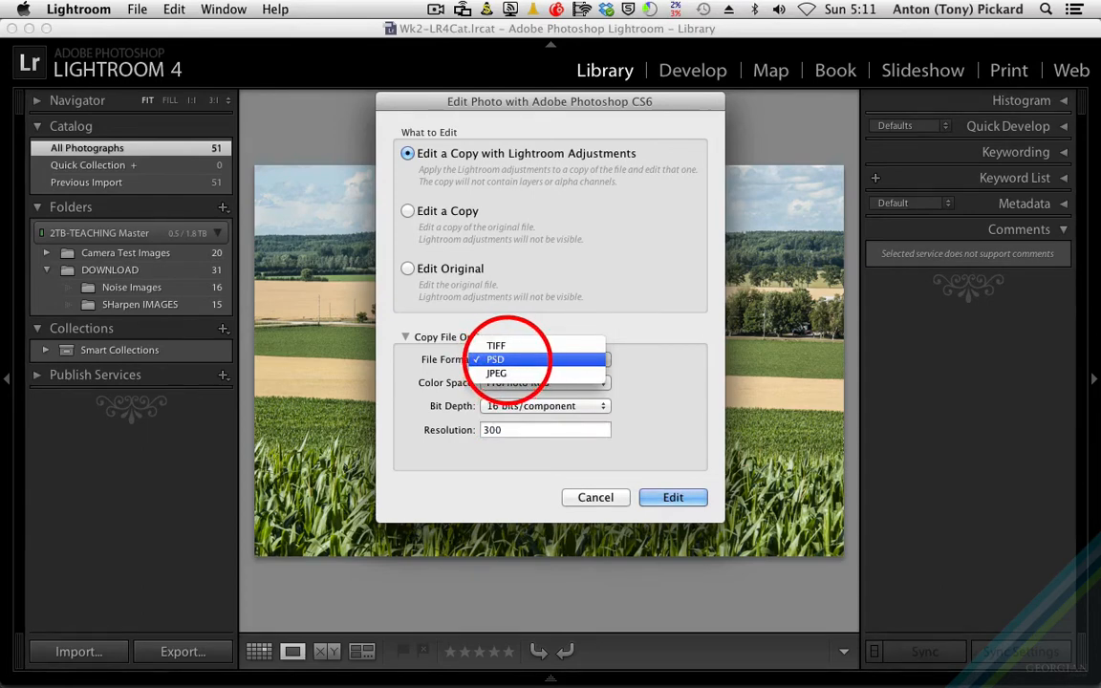
click(506, 360)
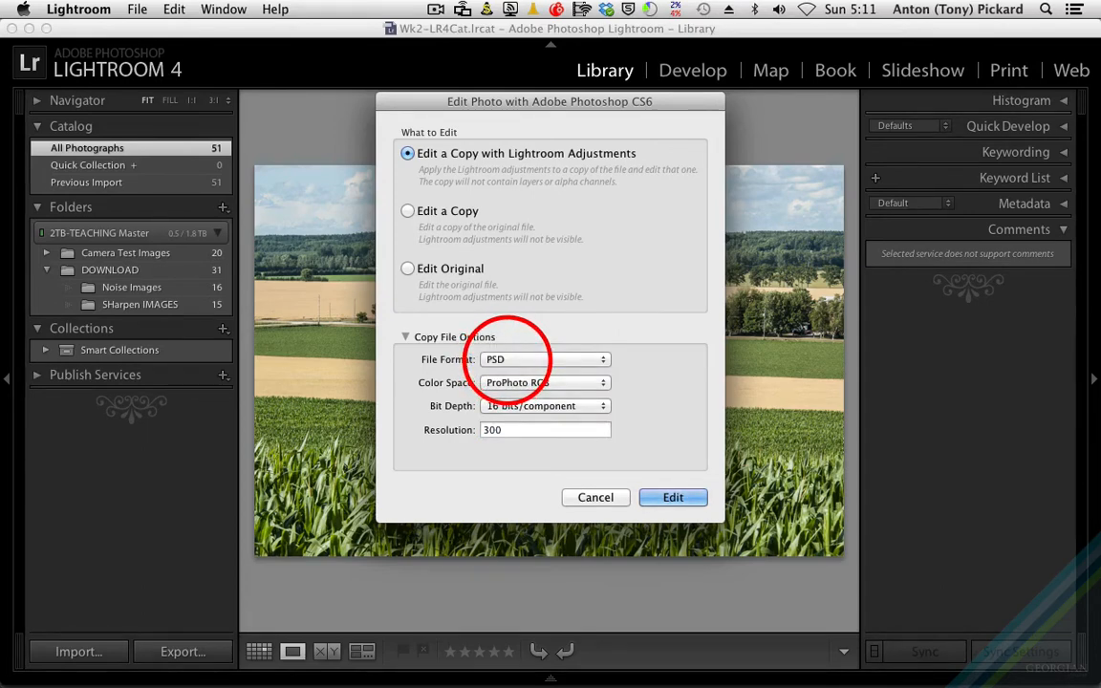
click(507, 359)
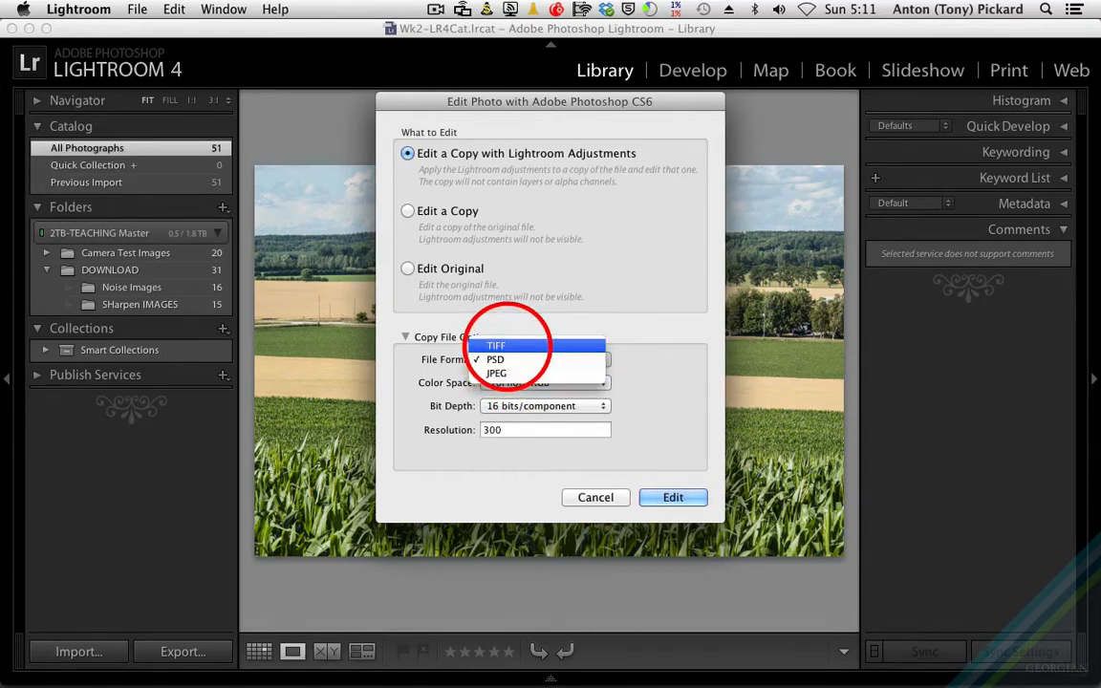
click(506, 359)
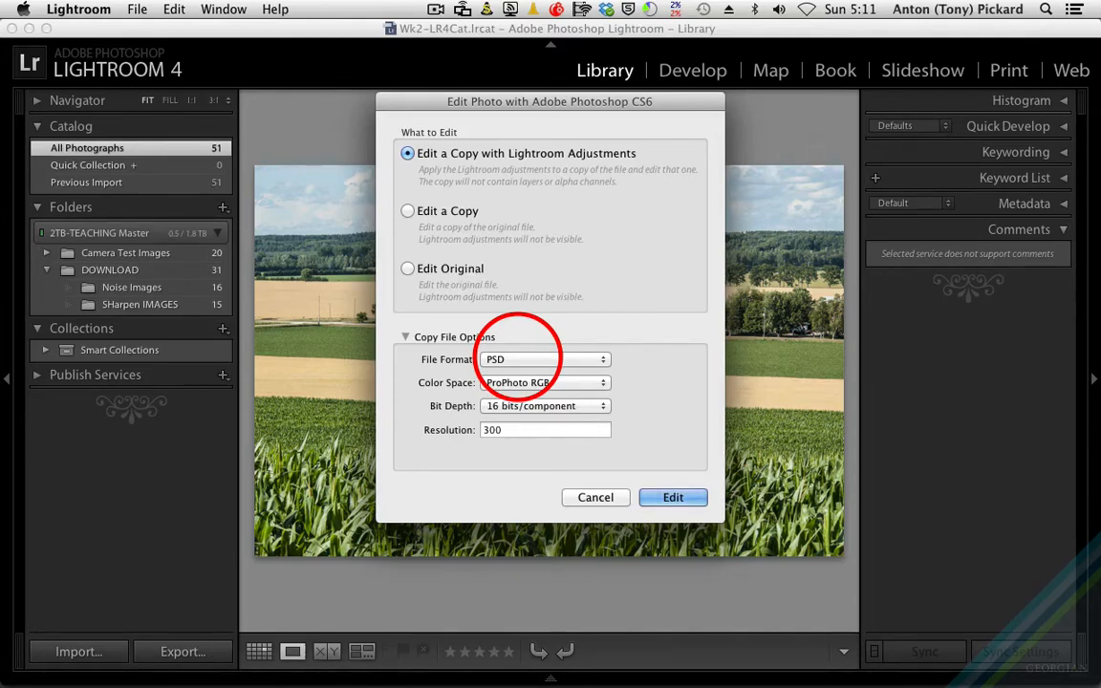
- Try AdobeRGB (1998) as the Photoshop copy's color space and restore ProPhoto RGB
click(517, 384)
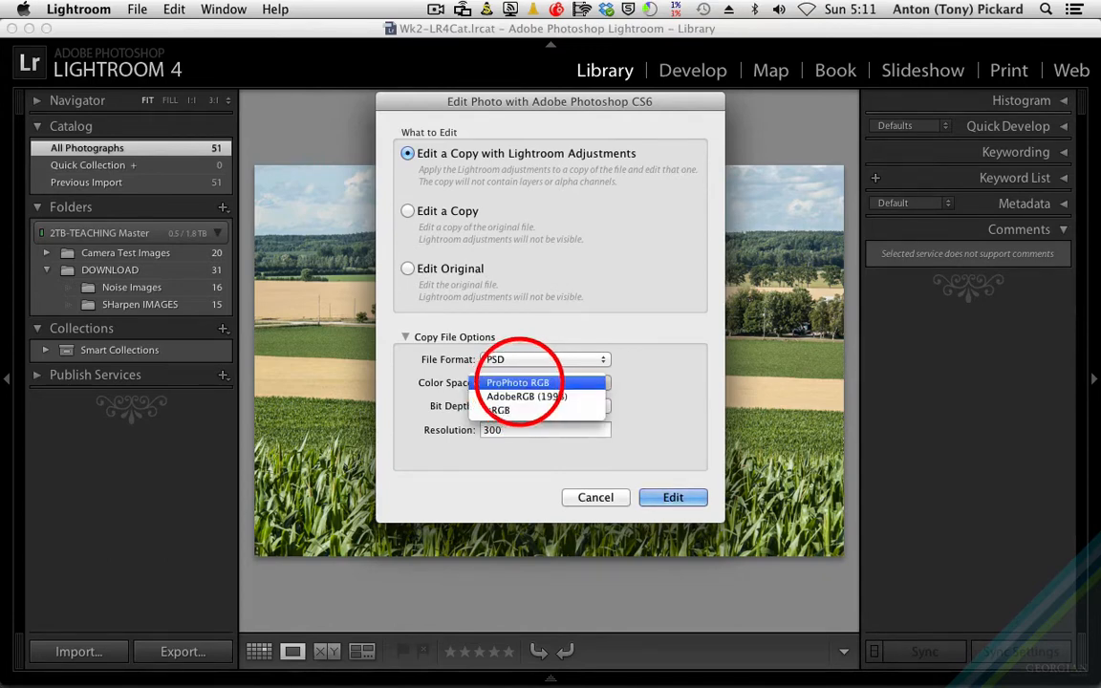
click(510, 398)
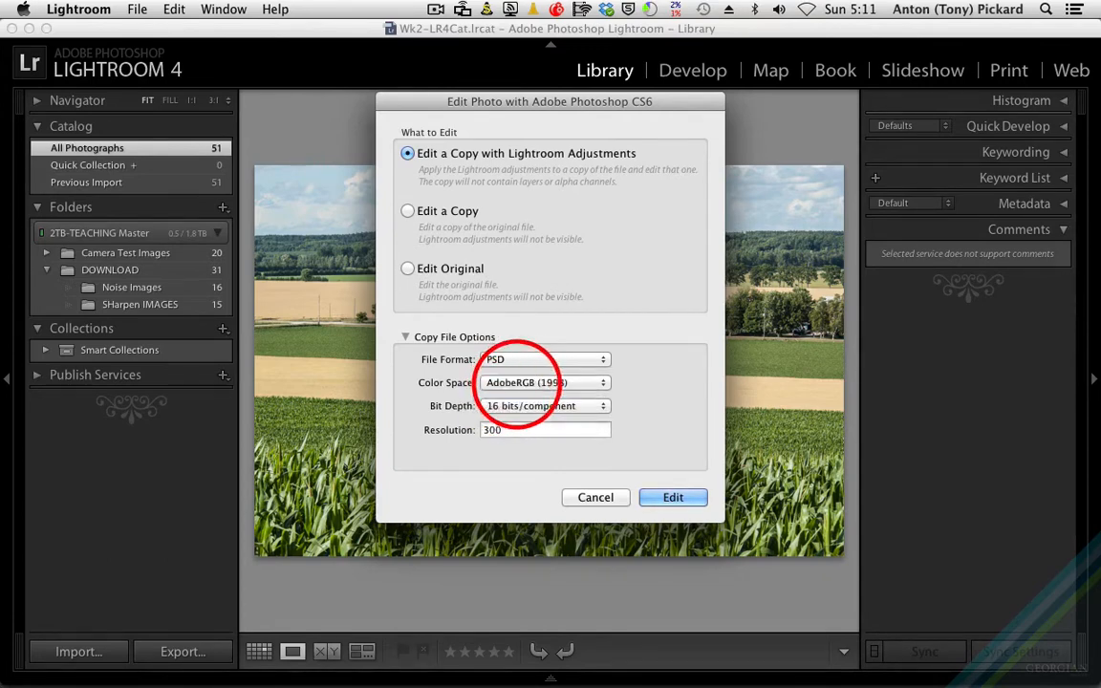
click(511, 382)
click(521, 364)
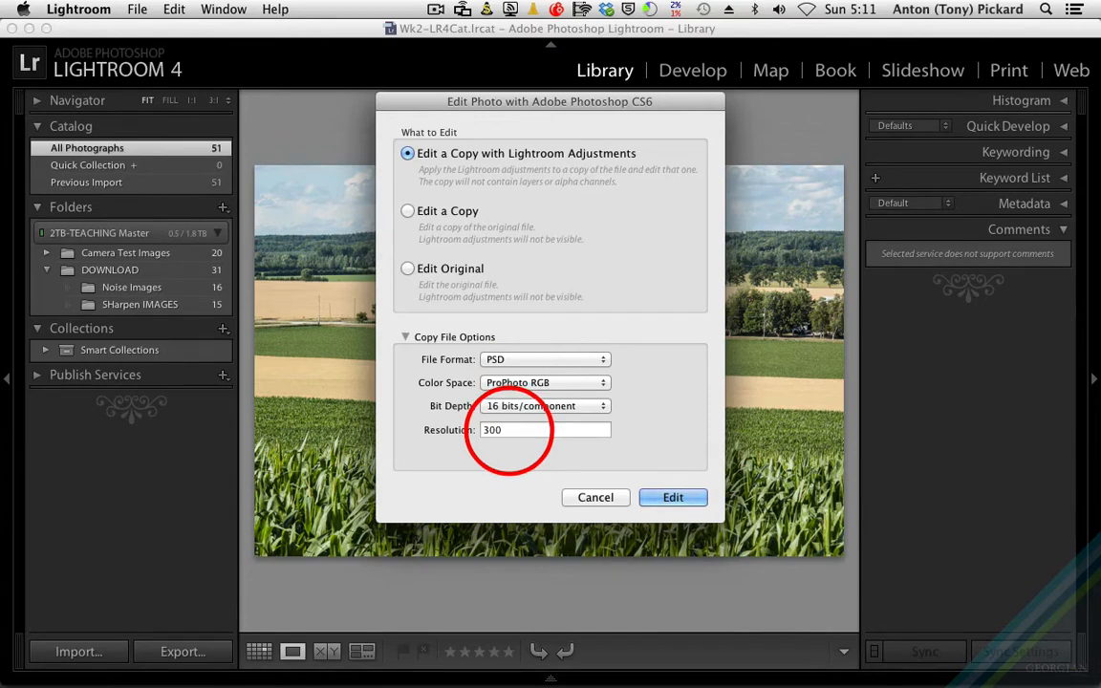
- Keep the copy's resolution at 300, send it for editing with Lightroom adjustments, and switch to Photoshop CS6
double_click(505, 431)
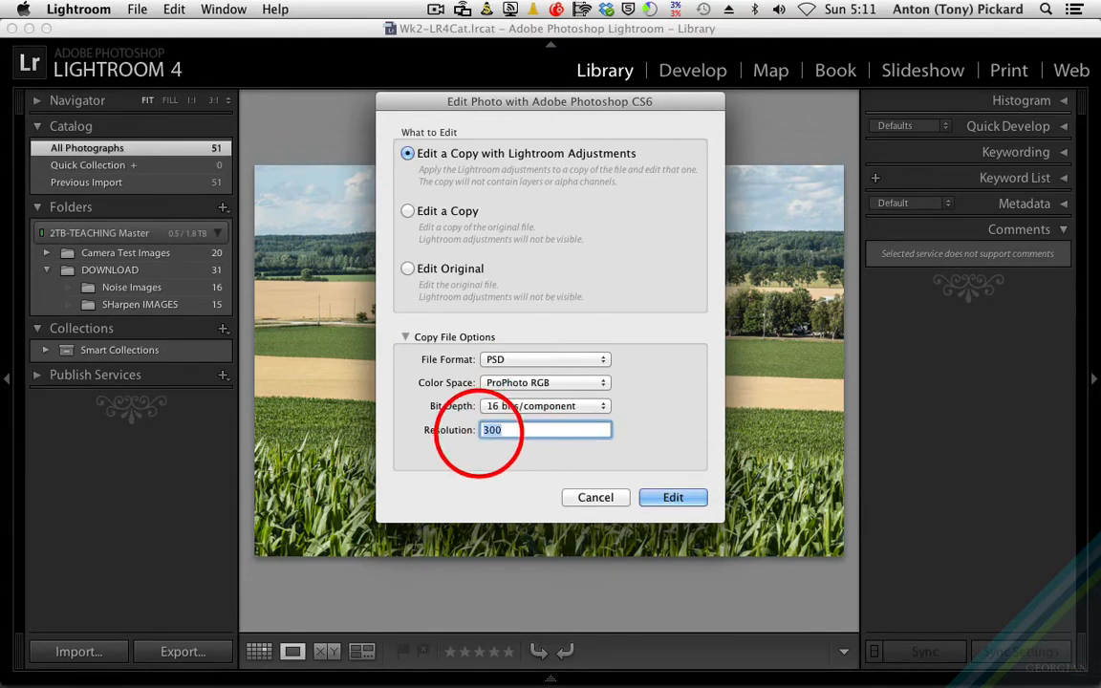
double_click(492, 430)
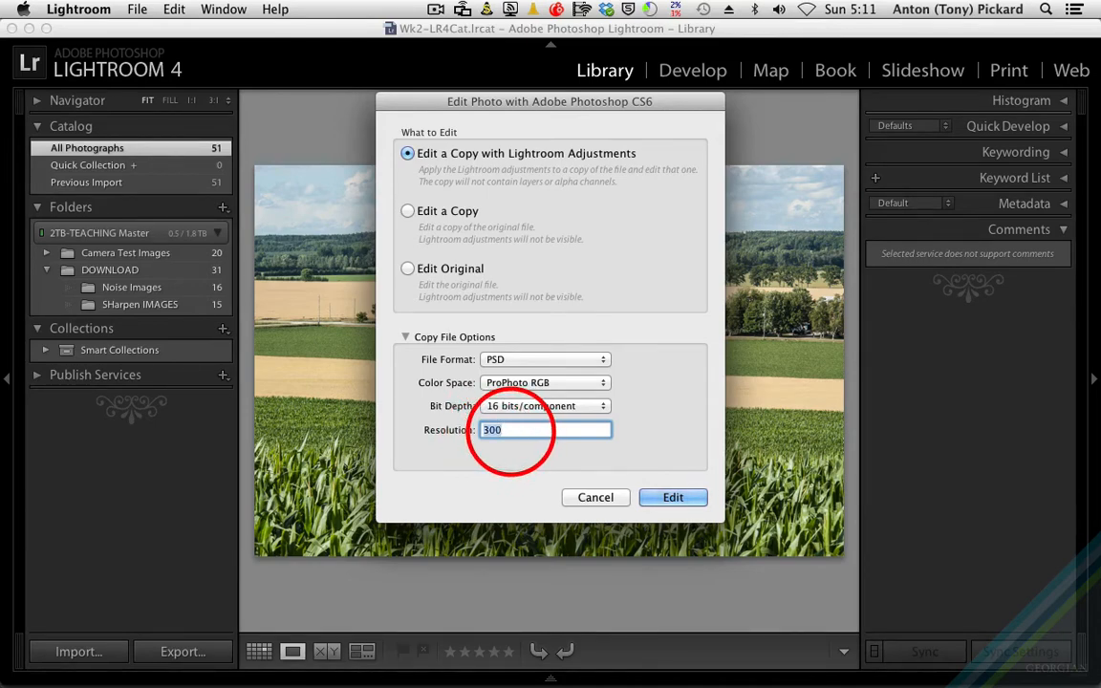
click(512, 434)
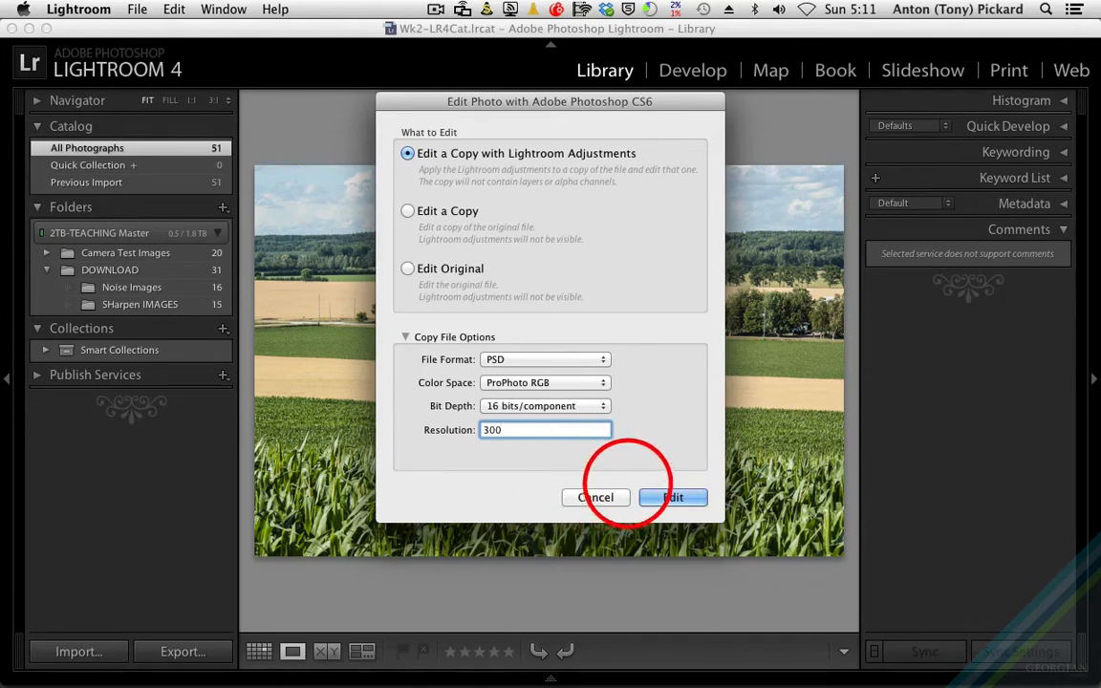
click(659, 495)
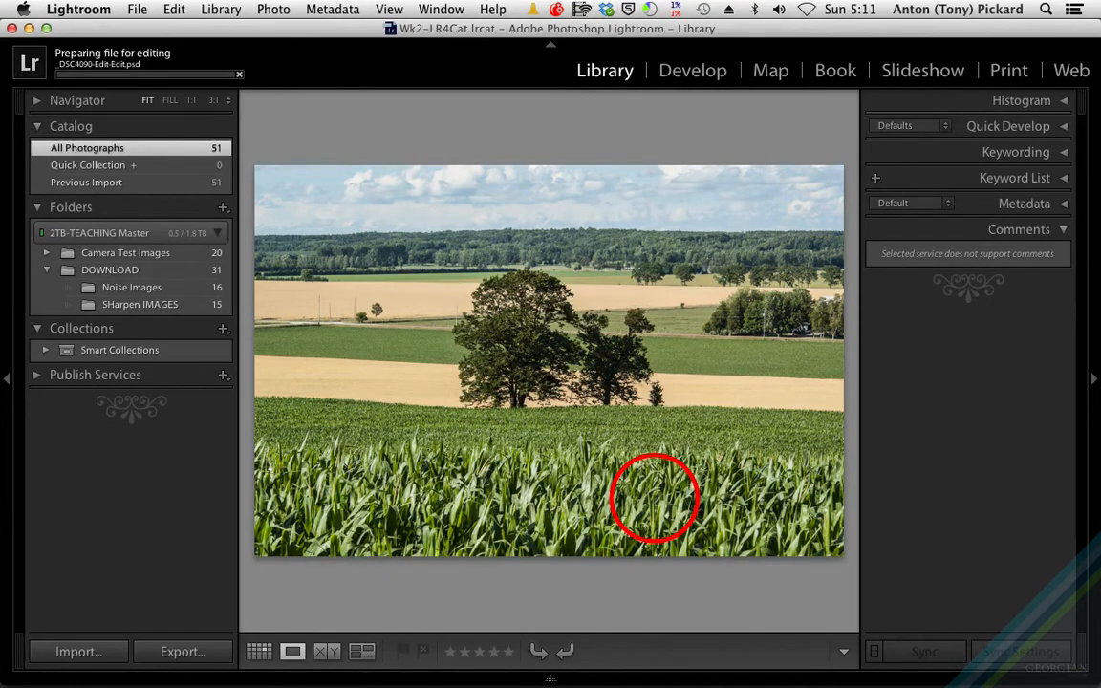
mouse_move(639, 669)
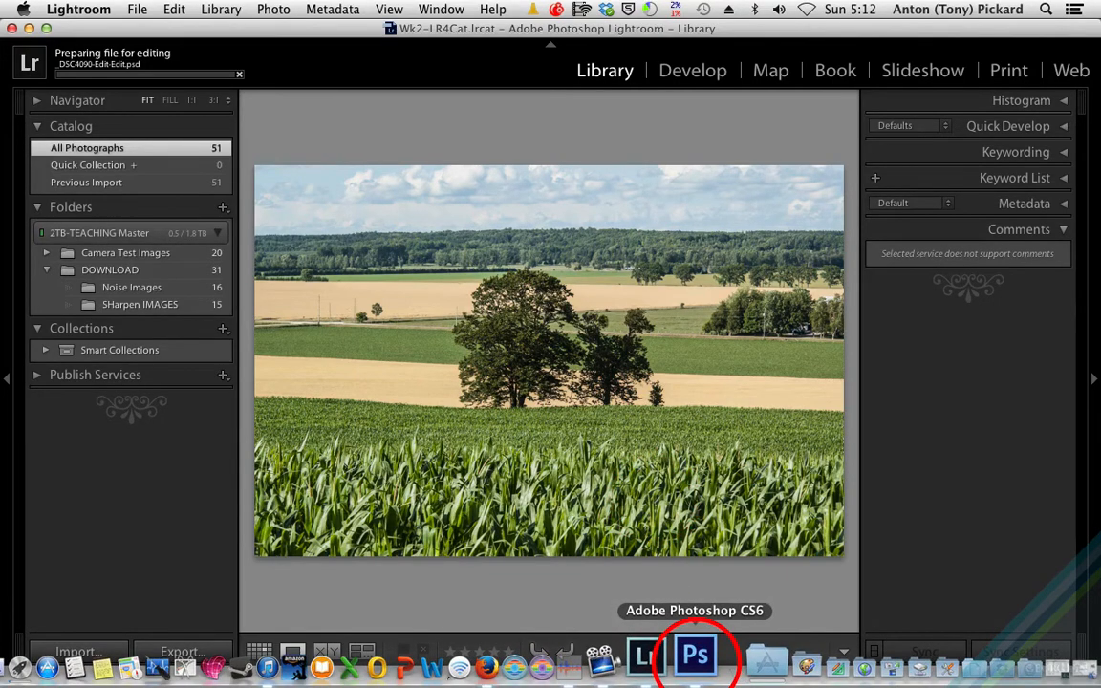
click(695, 656)
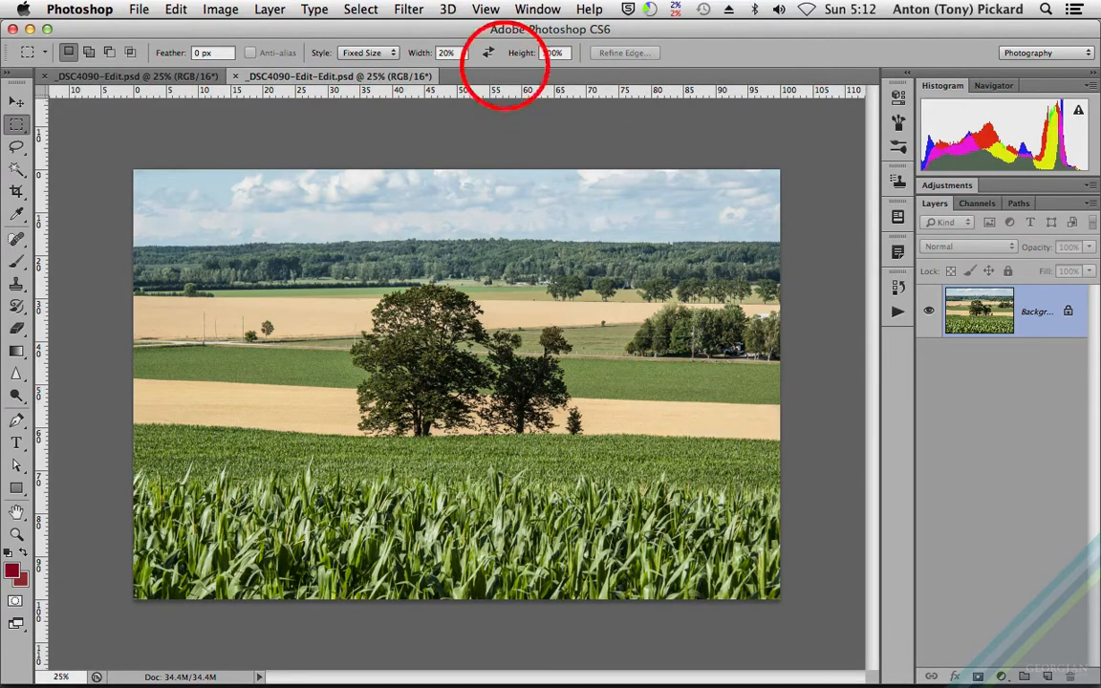
- Create a custom proof setup for the farm field photo that simulates the Canon-luster-300gsm-roll-10-26-2011 profile
click(485, 9)
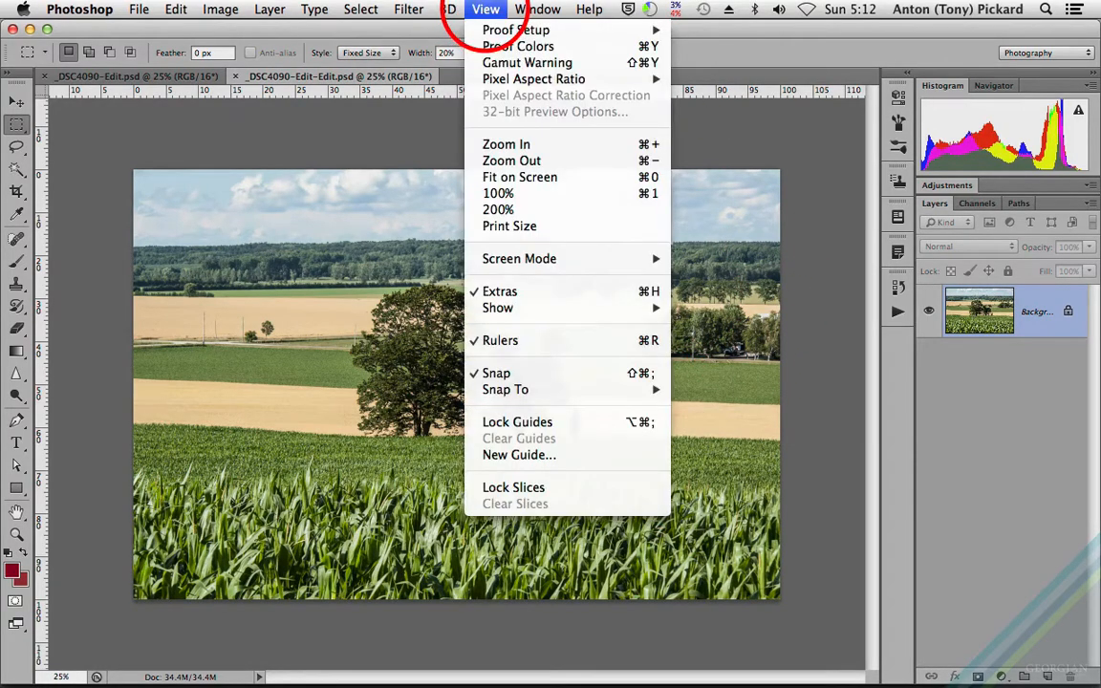
mouse_move(492, 29)
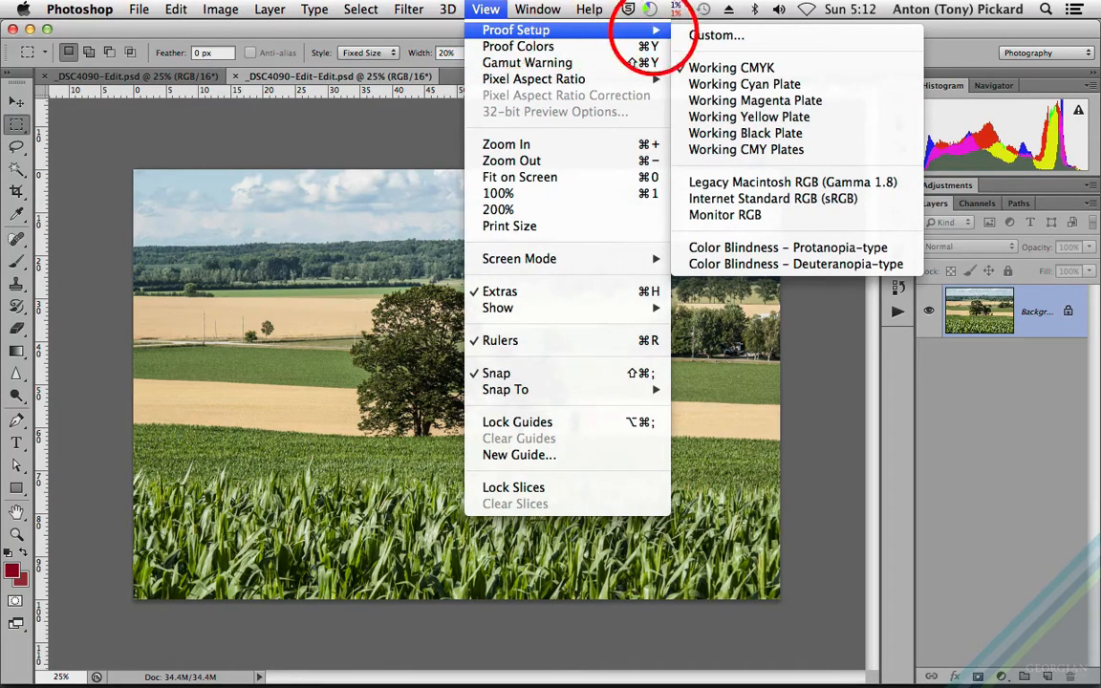
click(709, 34)
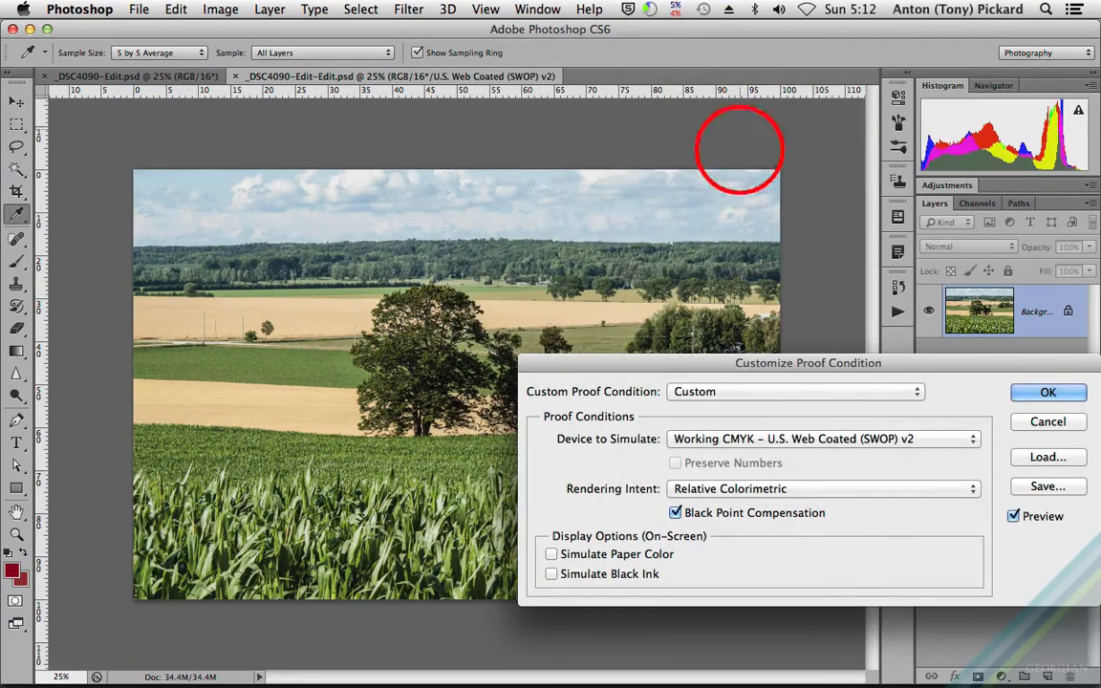
drag(693, 361, 516, 136)
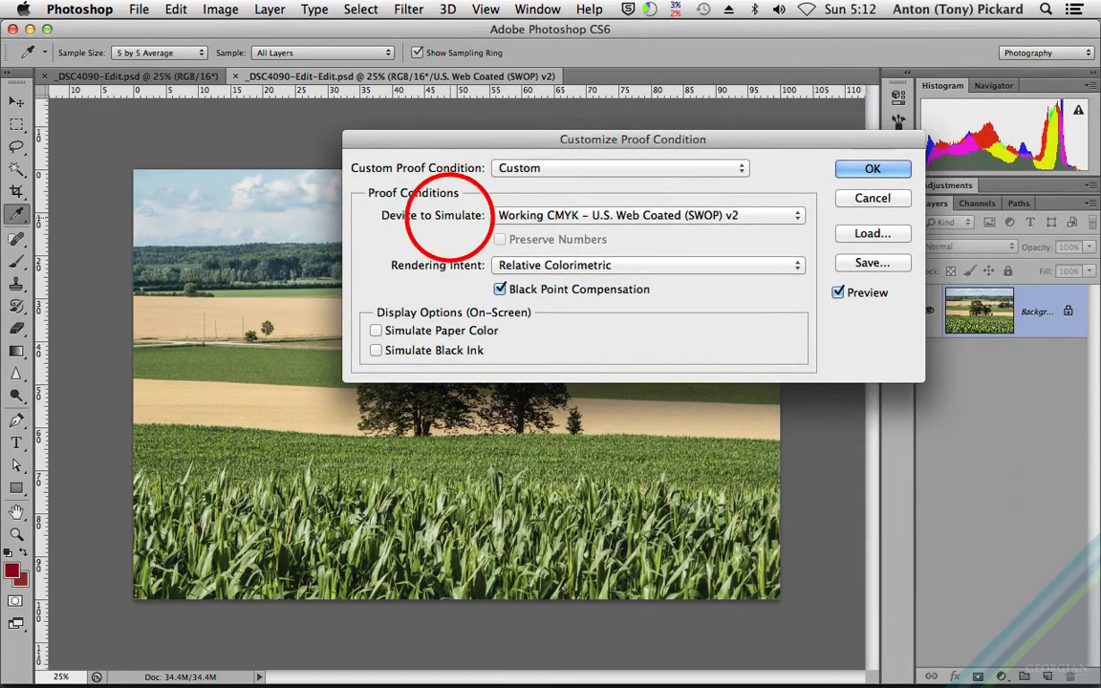
click(520, 215)
scroll(650, 361, down, 20)
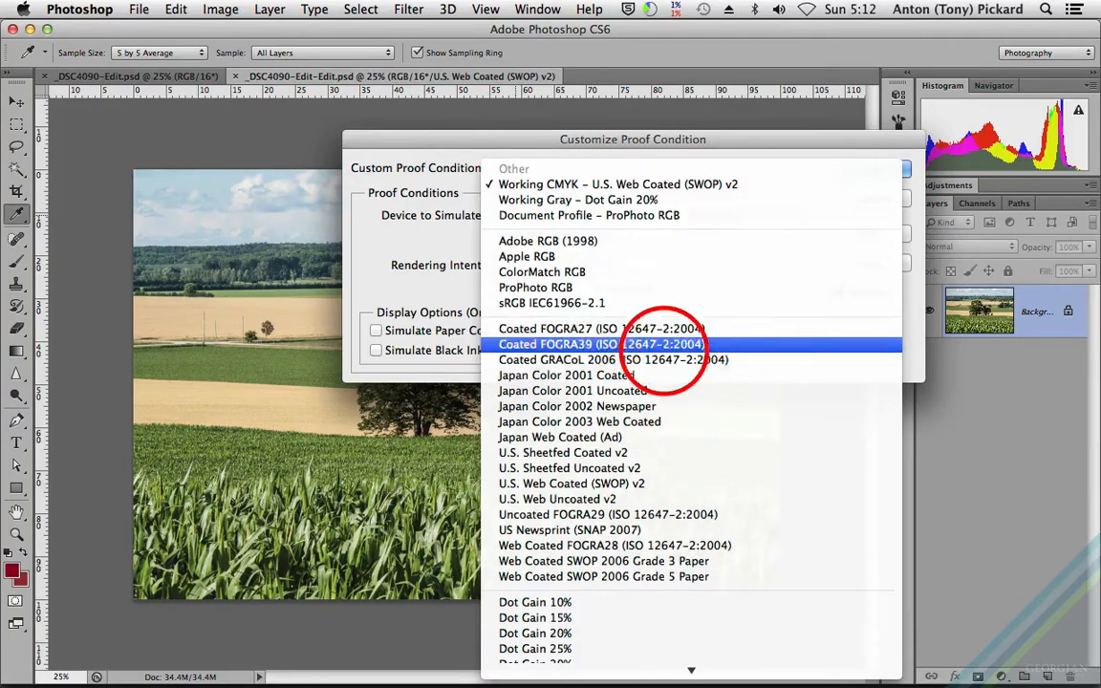
scroll(664, 349, down, 15)
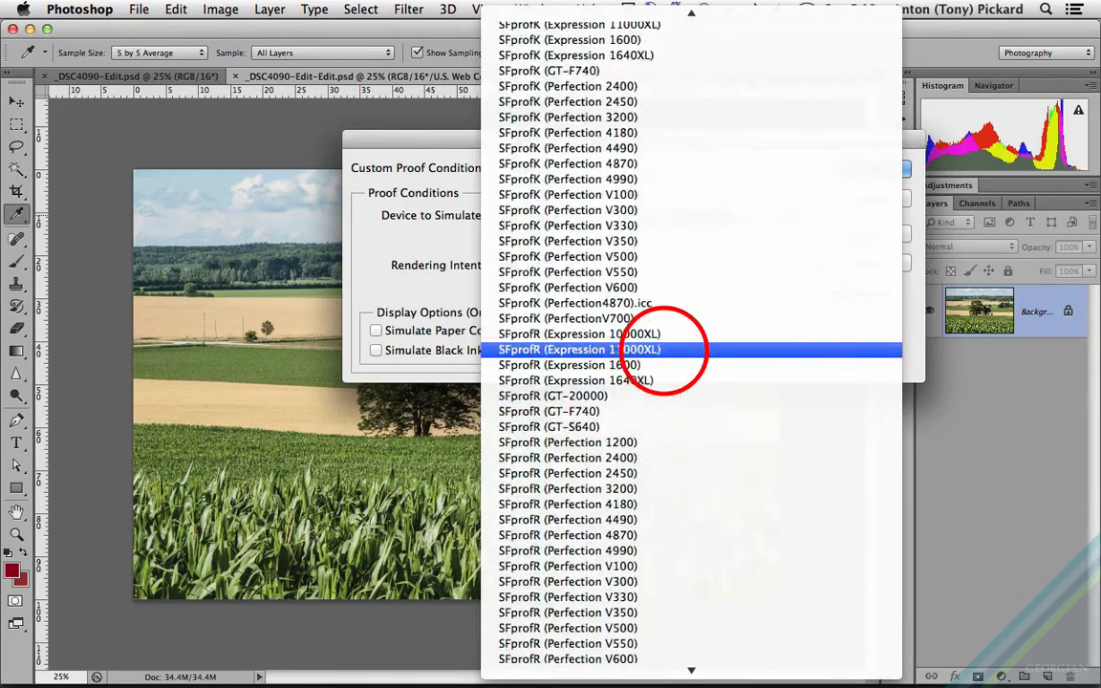
scroll(665, 350, up, 20)
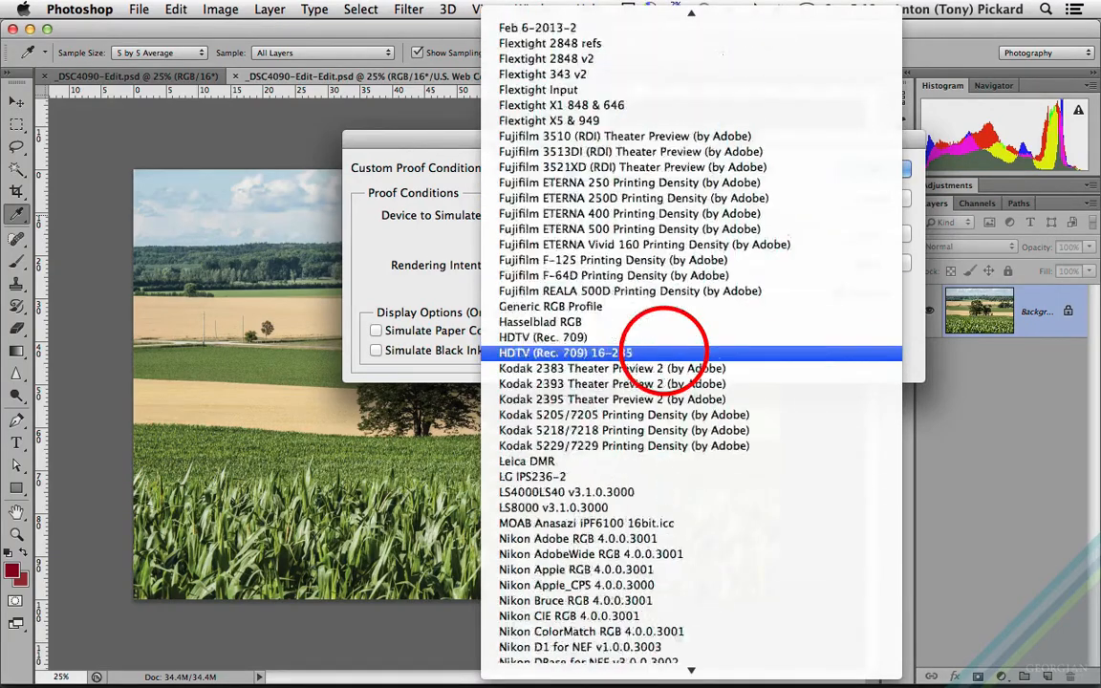
scroll(664, 354, up, 12)
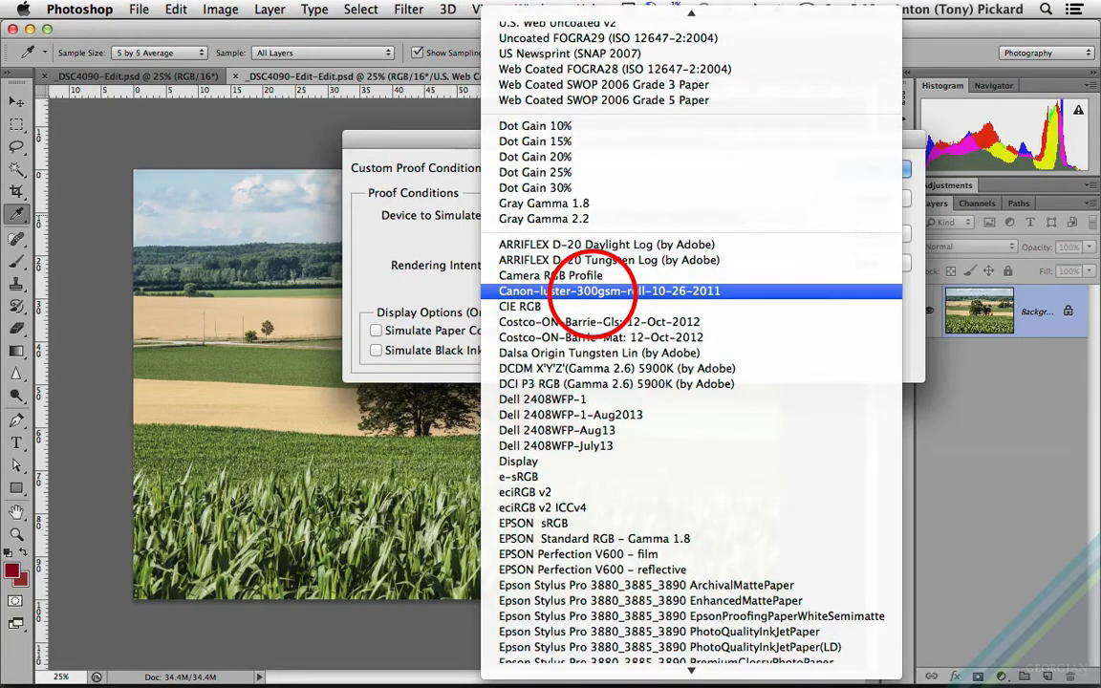
click(590, 292)
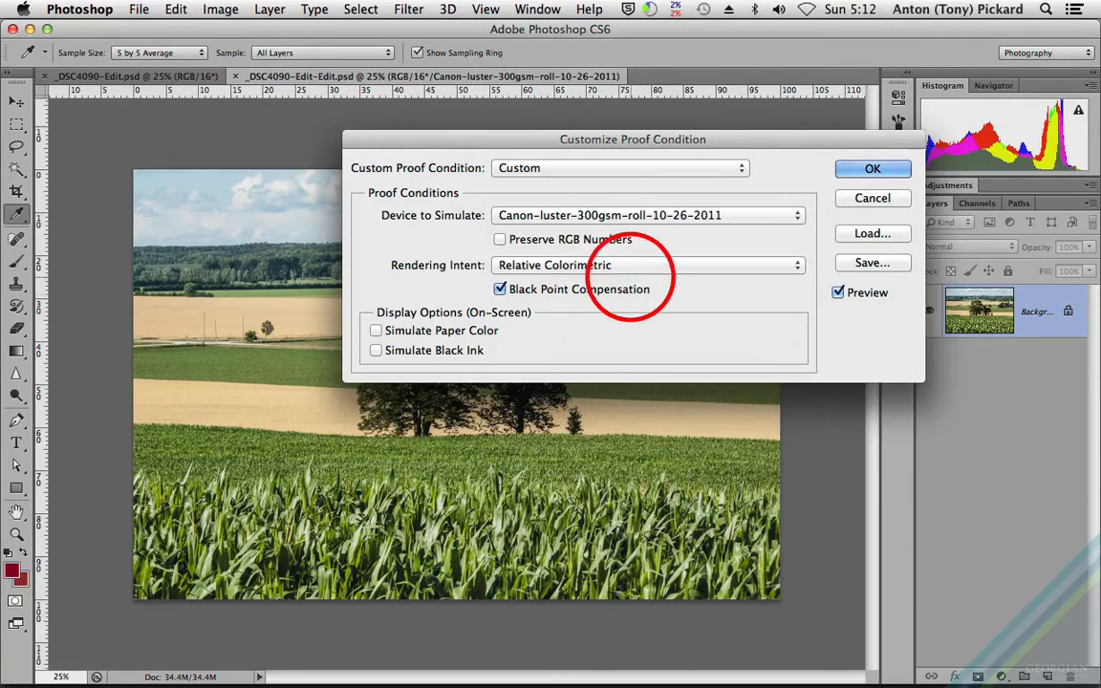
- Keep Black Point Compensation on and enable Simulate Black Ink and Simulate Paper Color for the proof
click(500, 289)
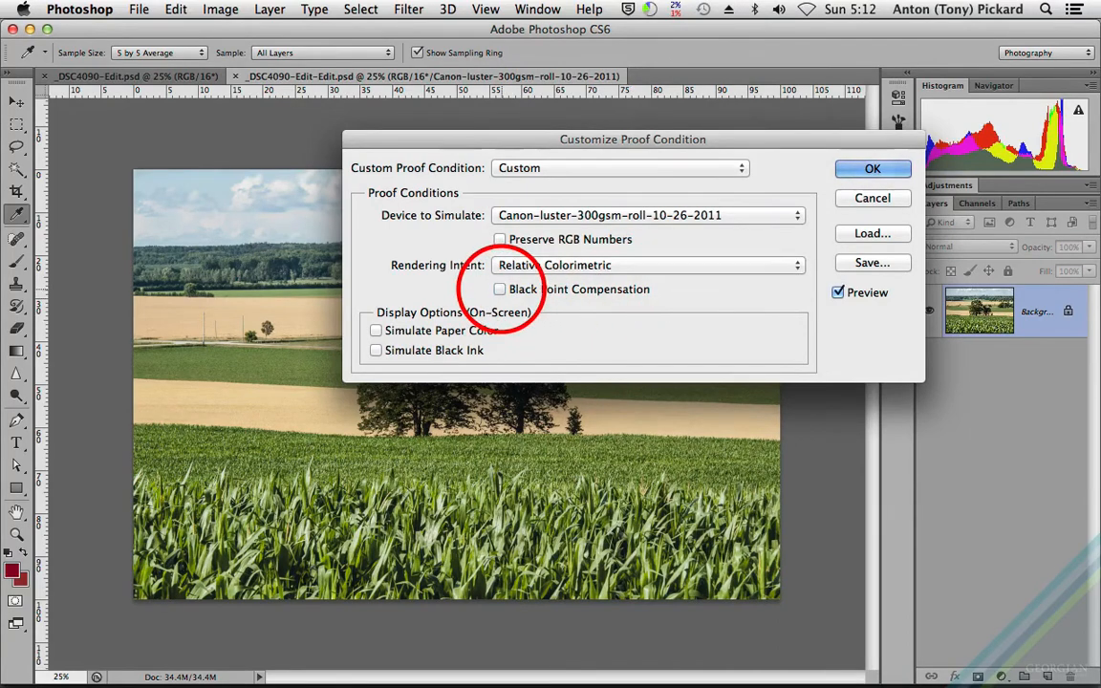
click(500, 288)
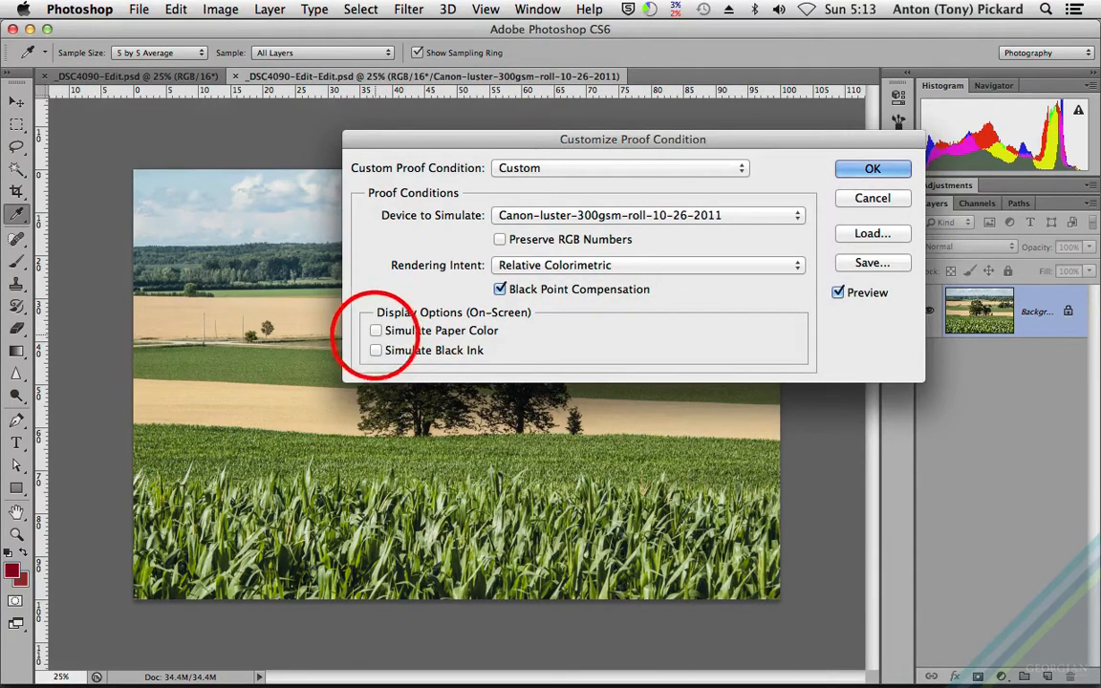
click(375, 349)
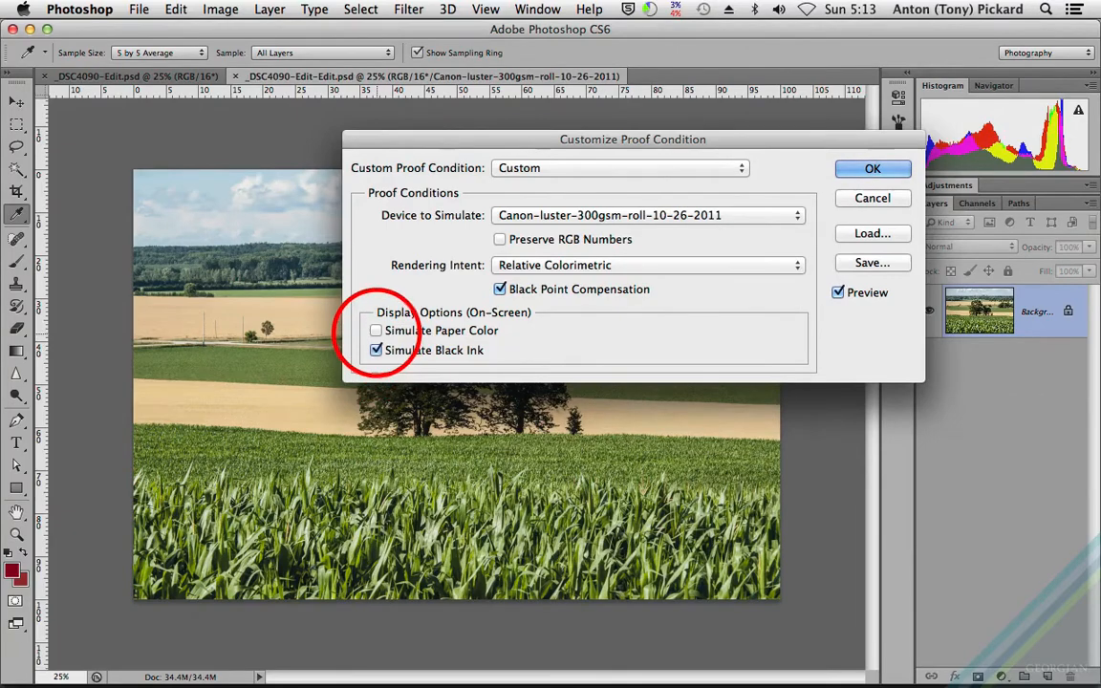
click(375, 330)
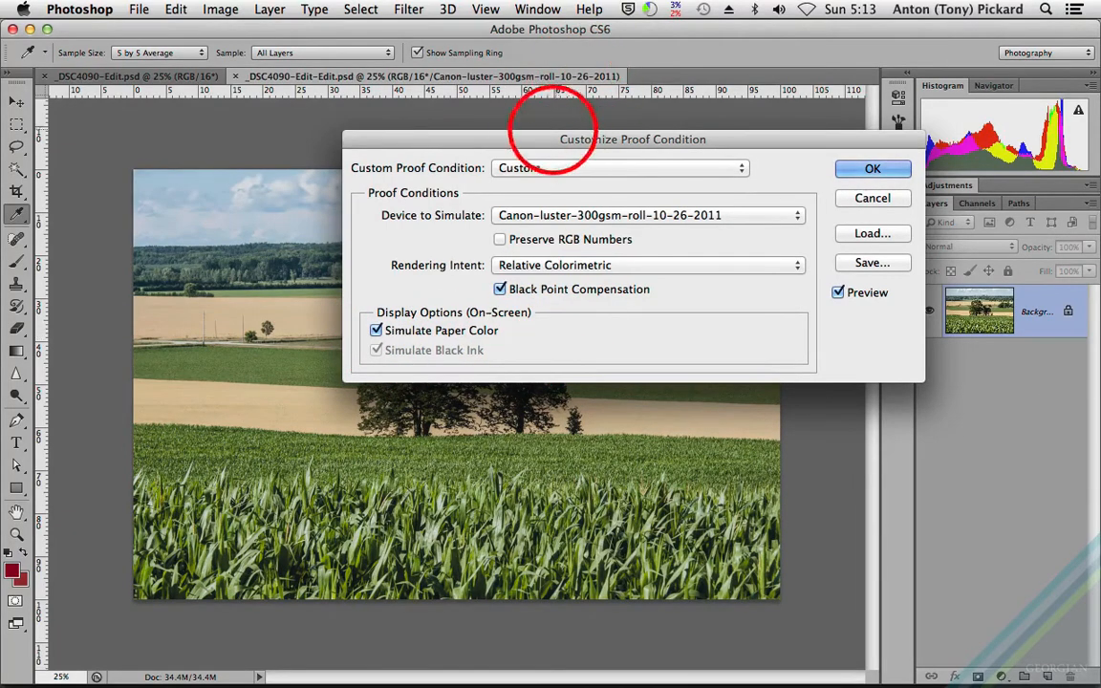
- Compare the photo with and without Simulate Paper Color, leave the option on, and apply the proof condition
drag(565, 139, 798, 70)
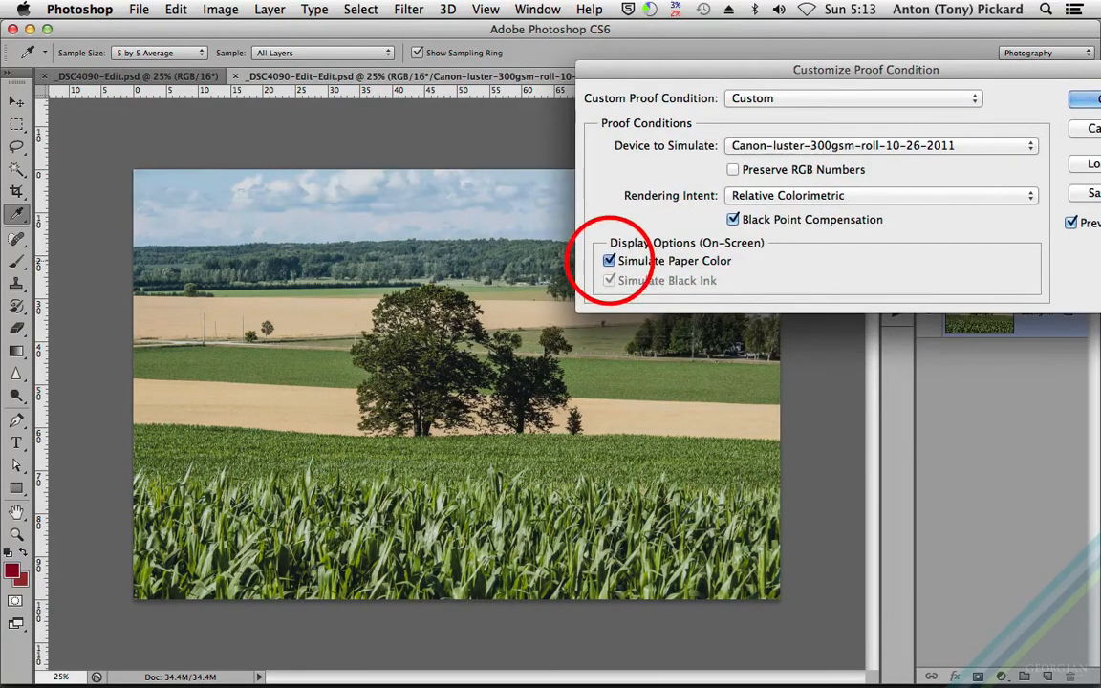
click(609, 261)
click(608, 261)
click(609, 261)
click(608, 261)
click(608, 261)
click(608, 260)
drag(659, 65, 501, 67)
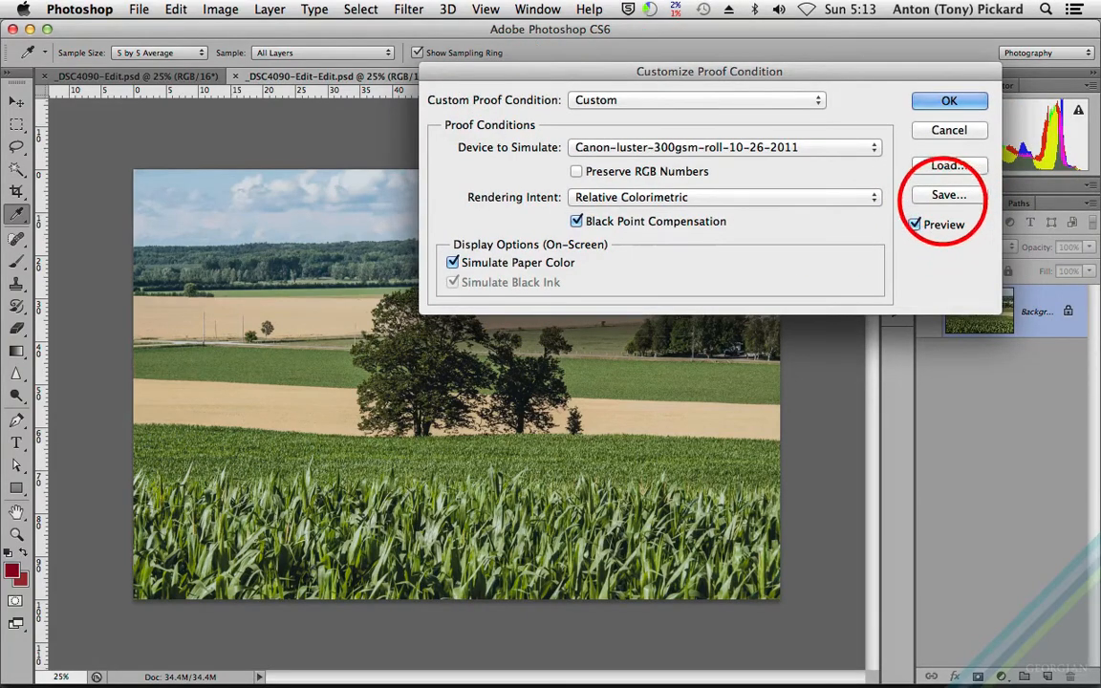
click(947, 101)
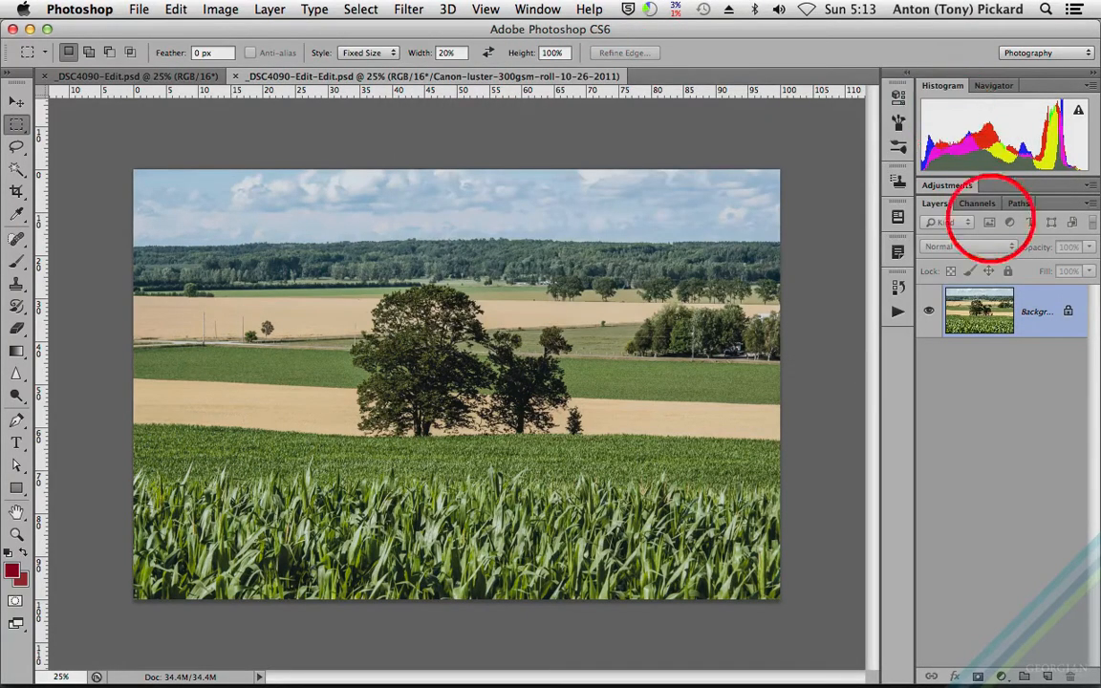
- Check the Proof Colors setting and compare the photo with the soft proof off and on
click(484, 9)
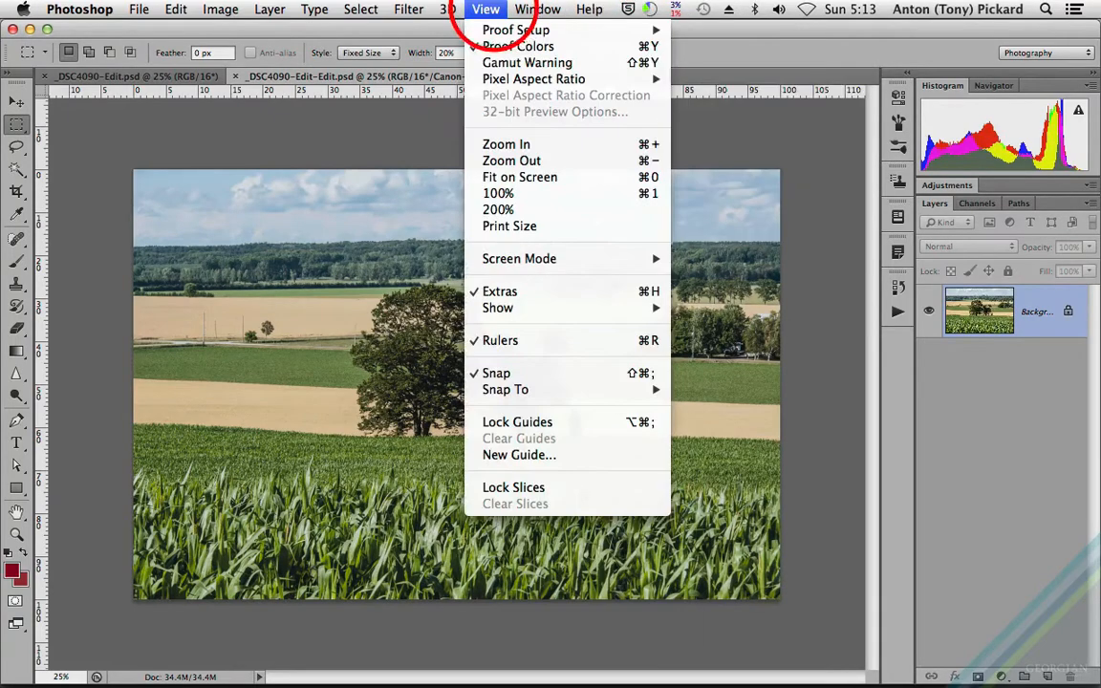
click(751, 127)
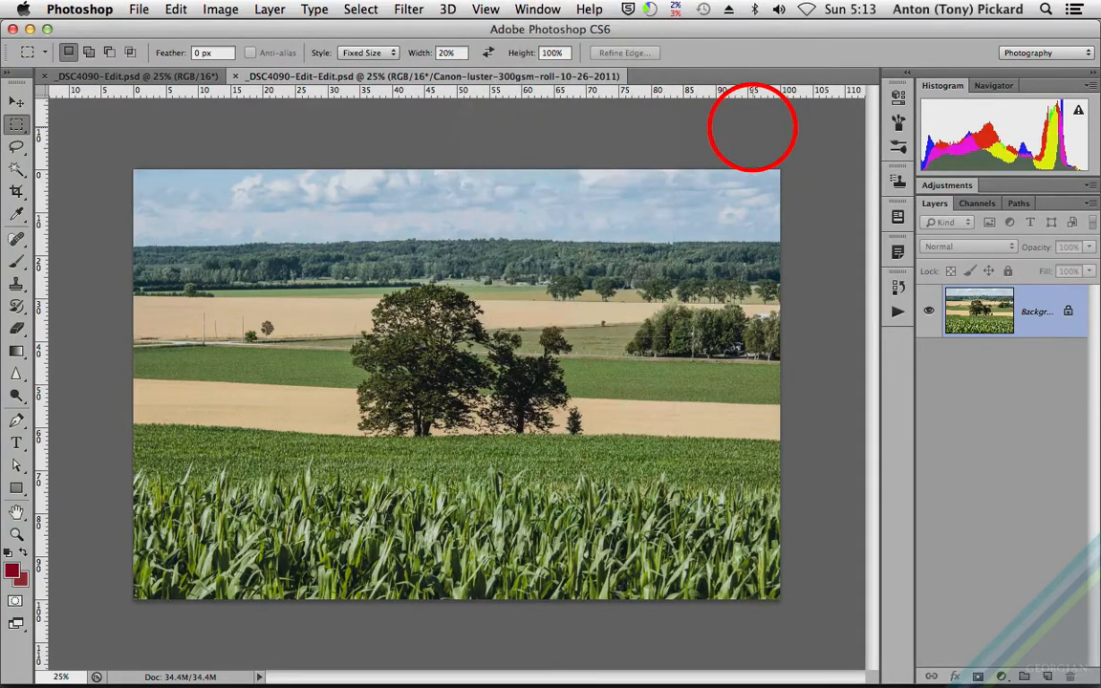
key(super+y)
key(super+y)
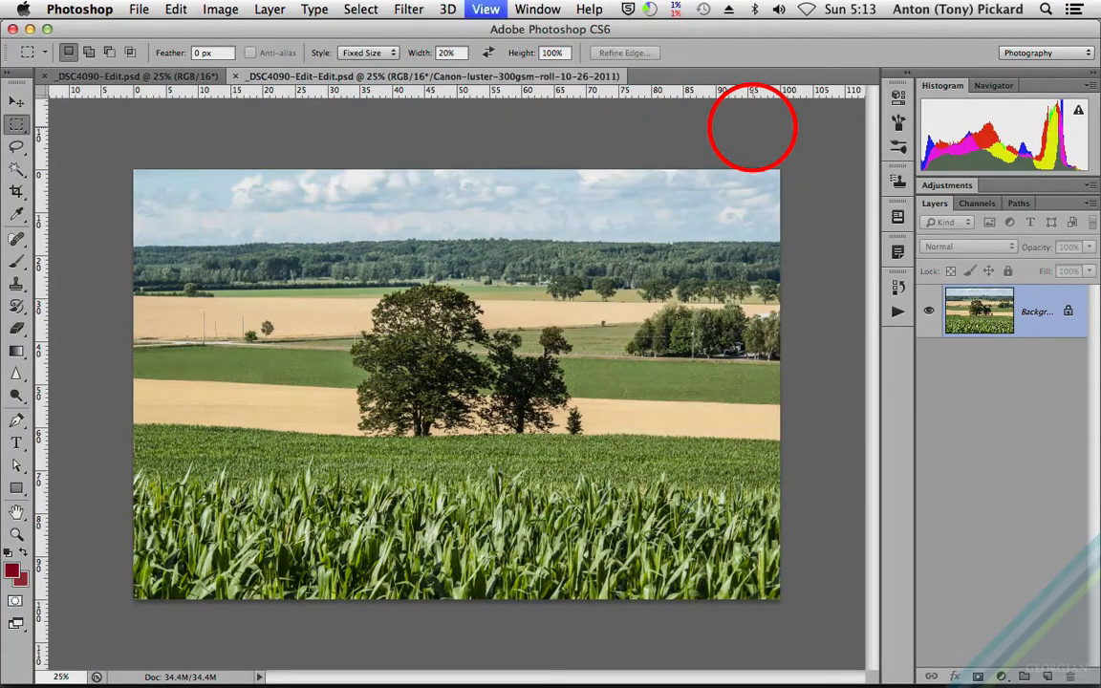
key(super+y)
key(super+y)
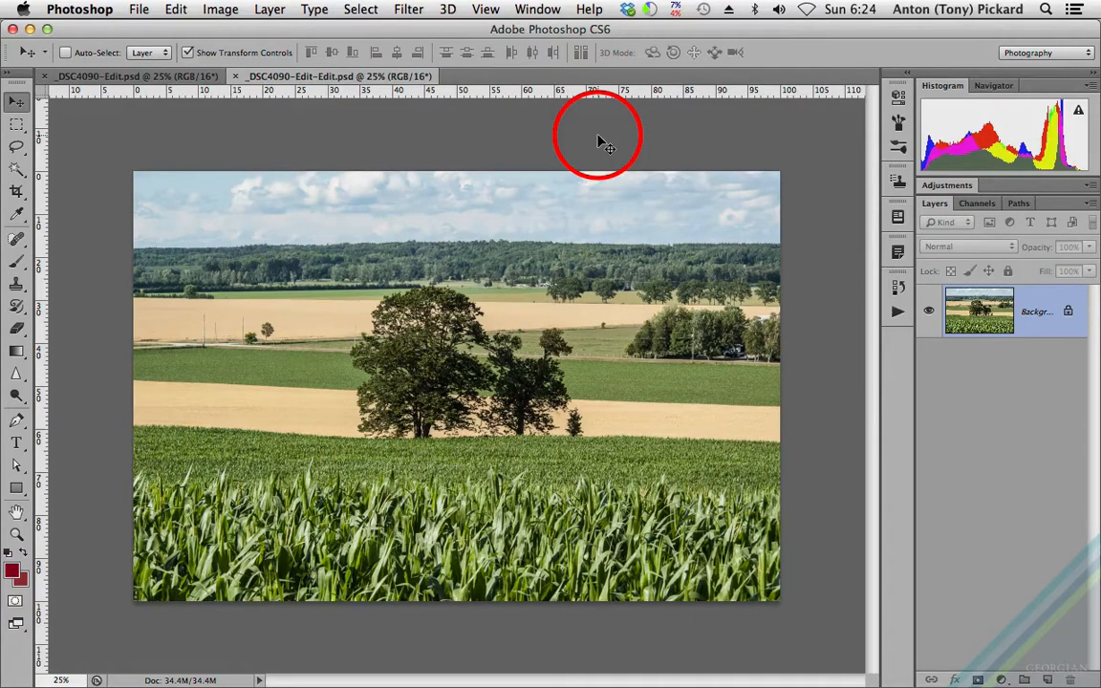
- Turn on Proof Colors for the photo and compare the Canon luster soft proof with the unproofed view
click(484, 10)
mouse_move(496, 34)
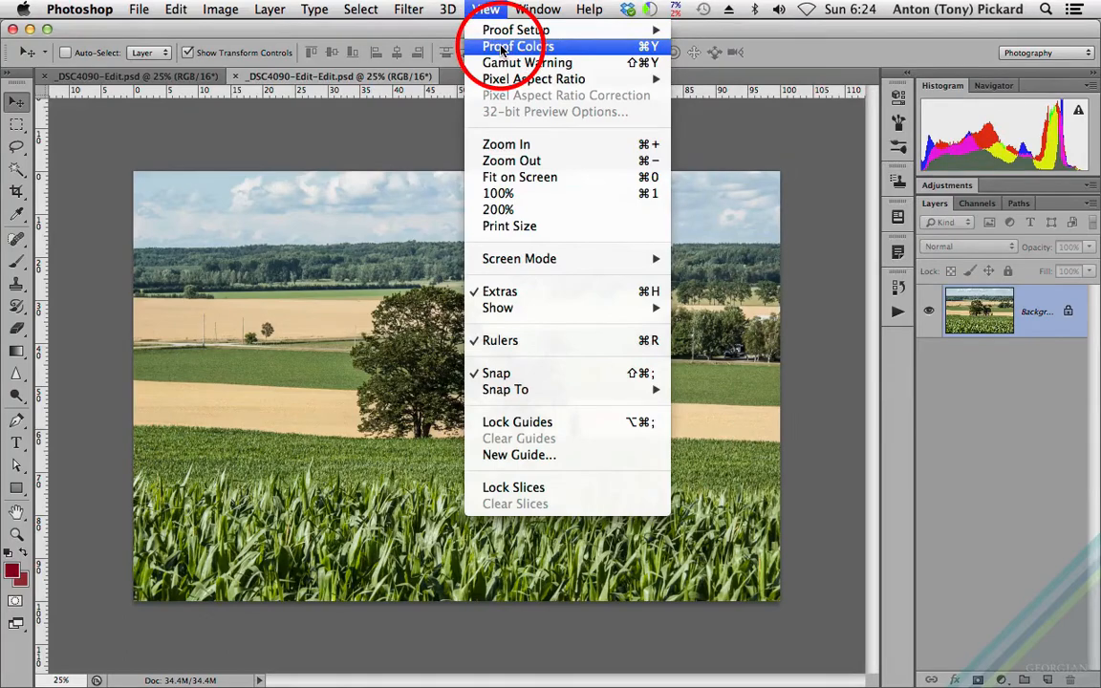
click(502, 47)
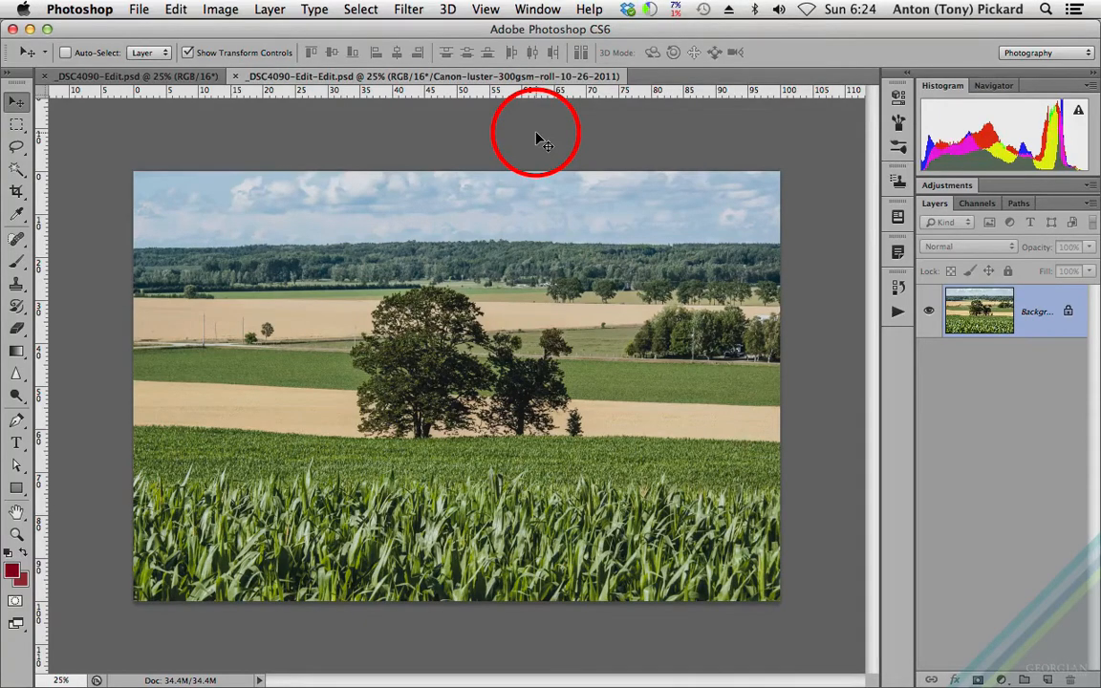
key(super+y)
key(super+y)
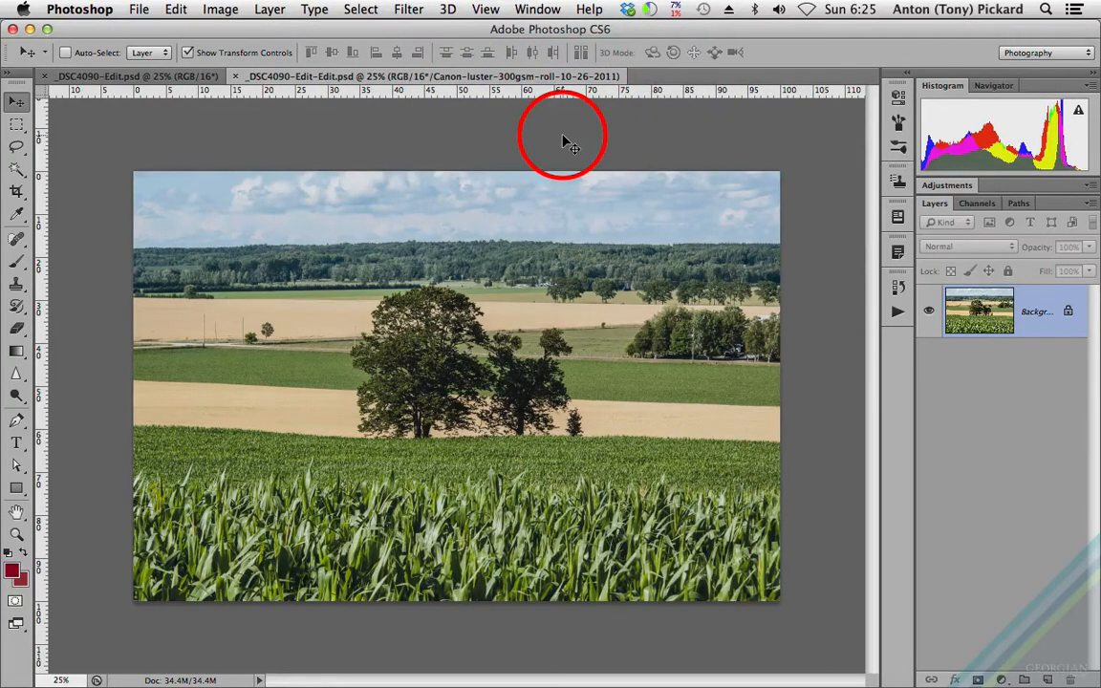
- Close the _DSC4090-Edit.psd document and turn off Proof Colors for _DSC4090-Edit-Edit.psd
click(105, 76)
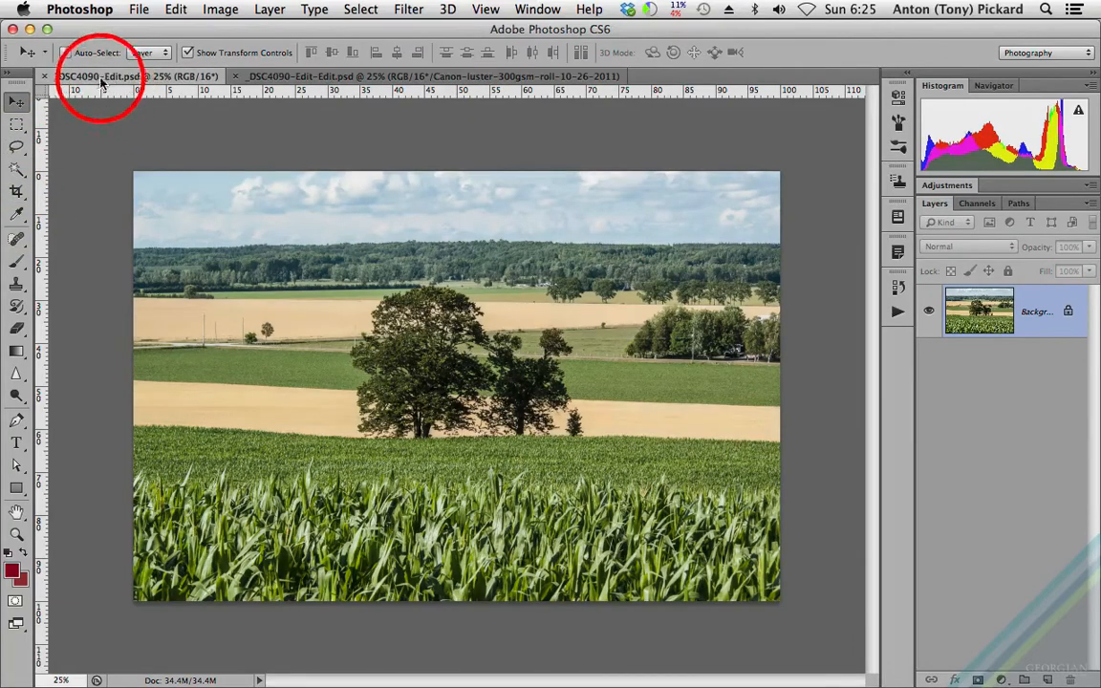
click(45, 76)
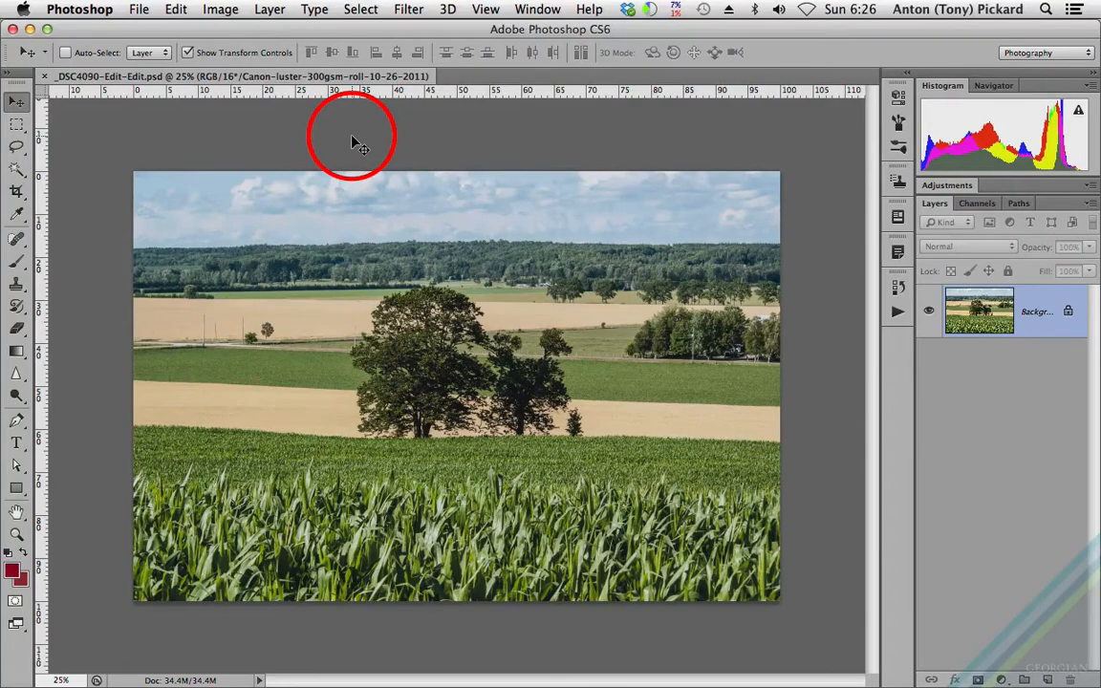
key(super+y)
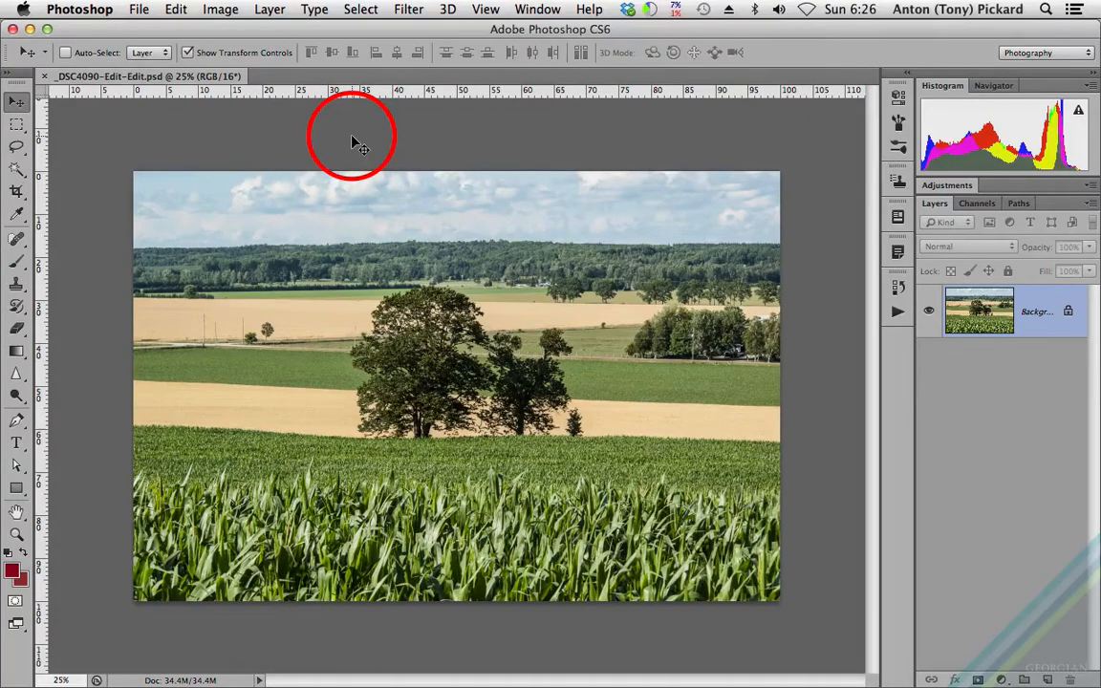
- Save the document to the Desktop as Print file.psd in Photoshop format, replacing the existing file
click(139, 9)
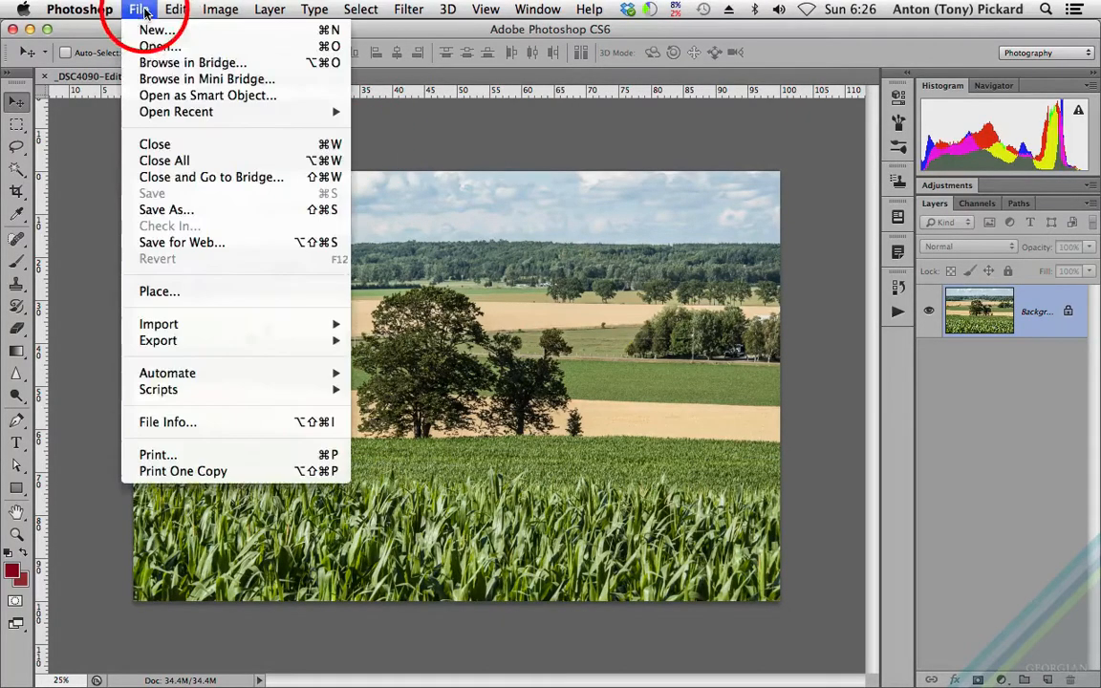
click(158, 209)
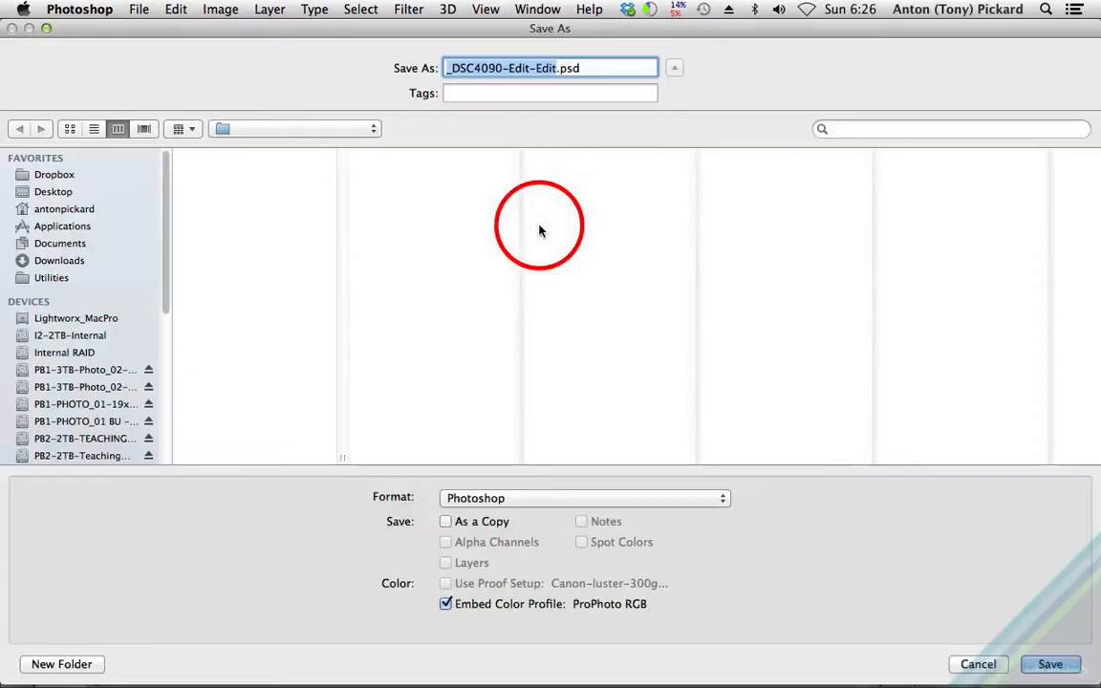
click(54, 192)
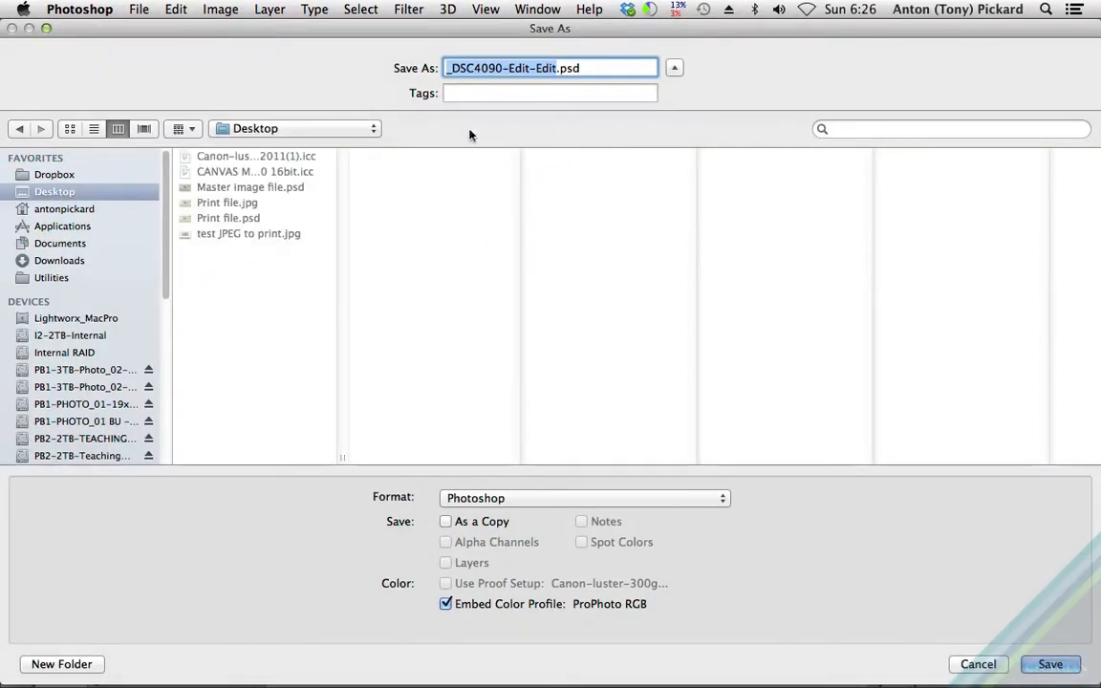
click(560, 68)
drag(560, 68, 393, 63)
text(Print )
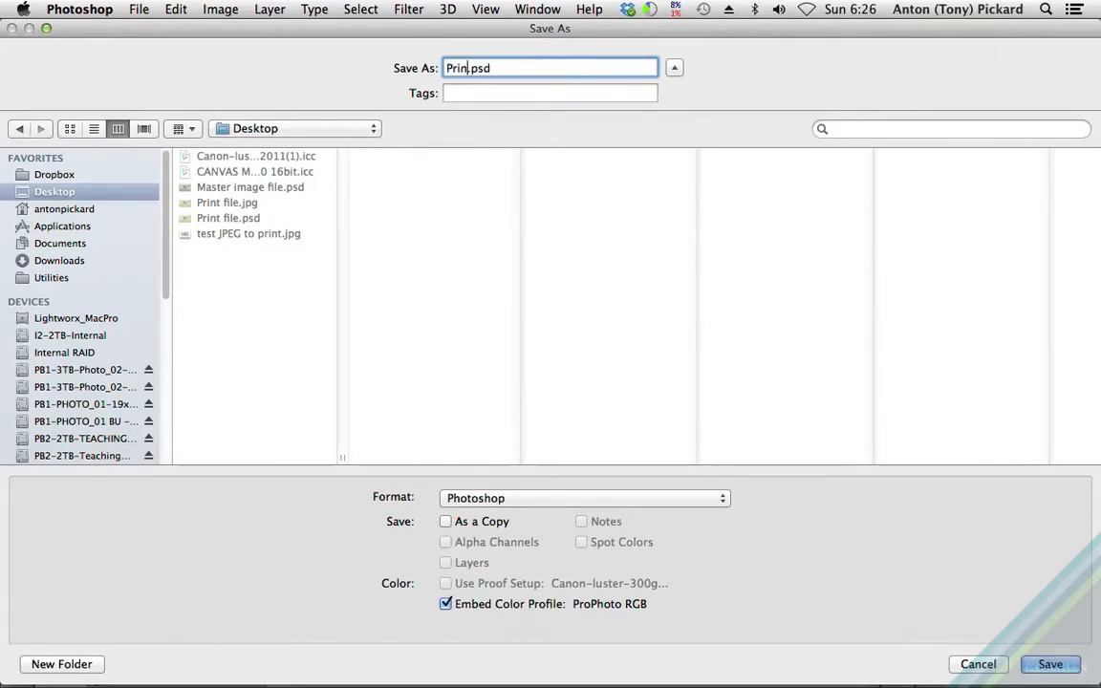
text(file)
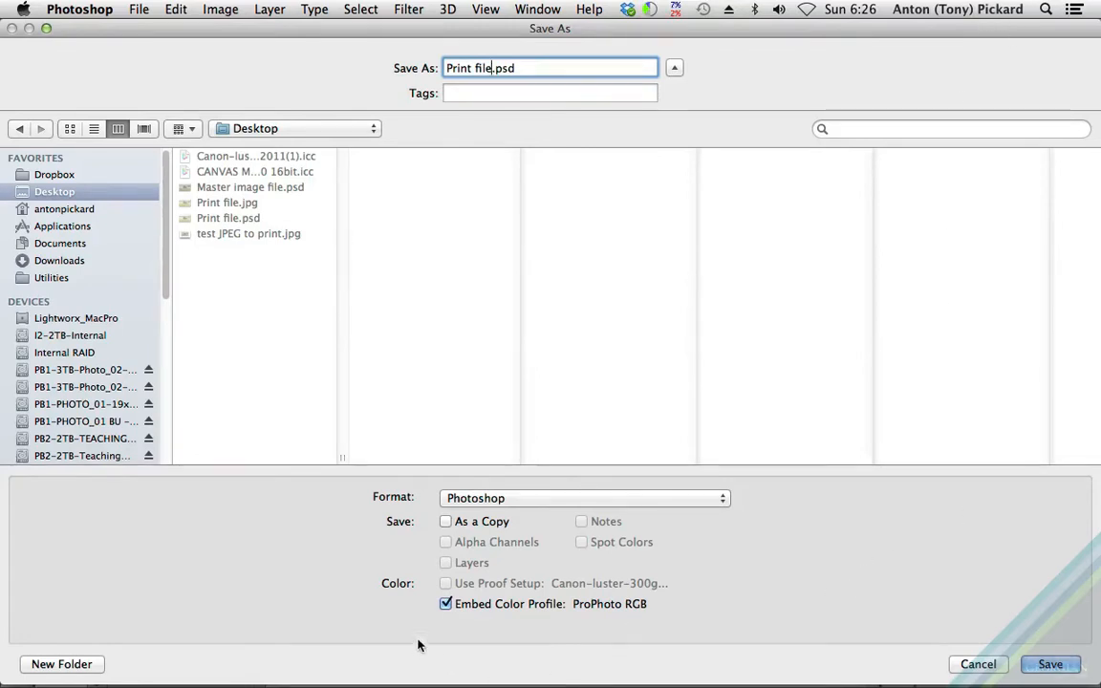
click(1048, 663)
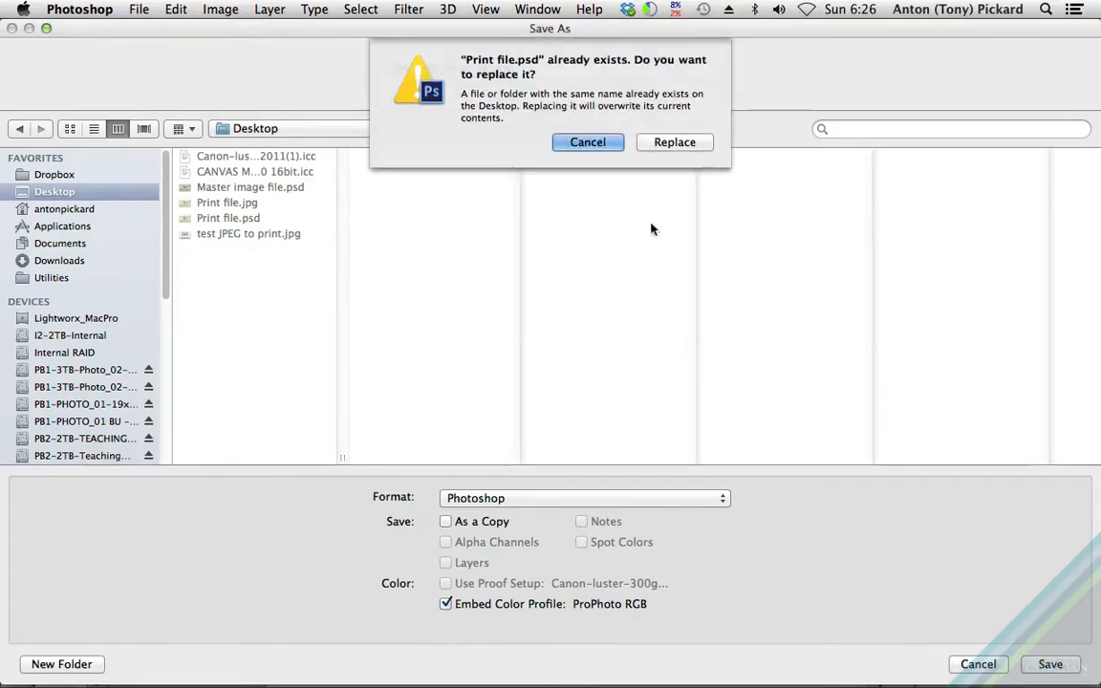
click(668, 142)
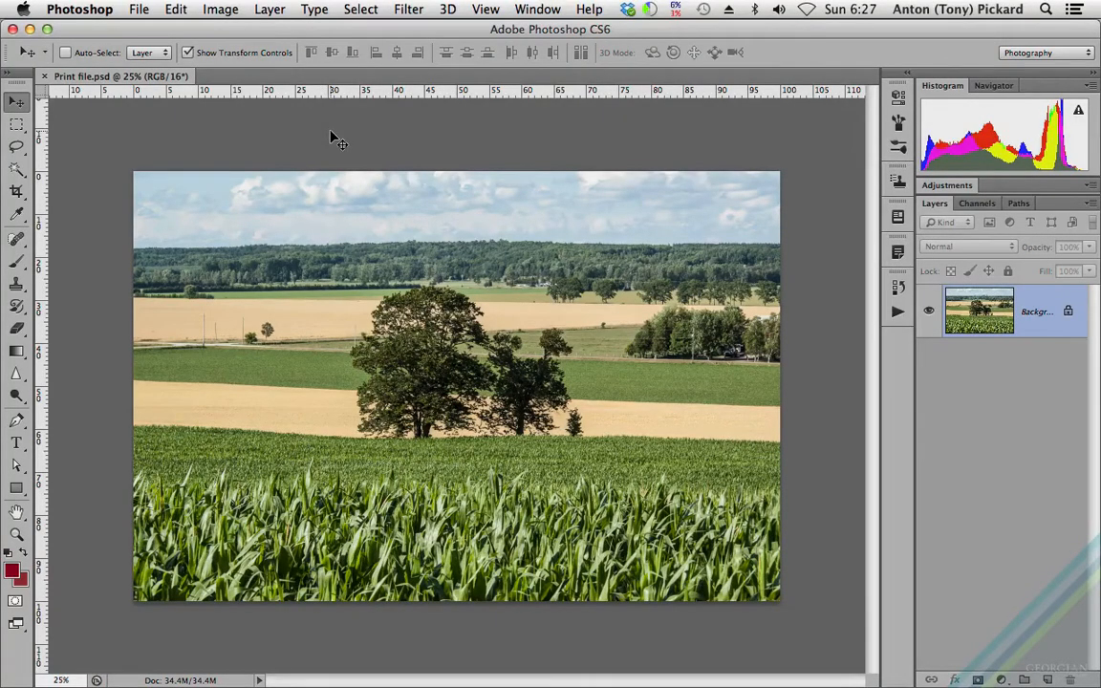
- Turn on Proof Colors and convert the photo to the Canon-luster-300gsm-roll-10-26-2011 profile with Perceptual intent and black point compensation
click(487, 11)
click(499, 47)
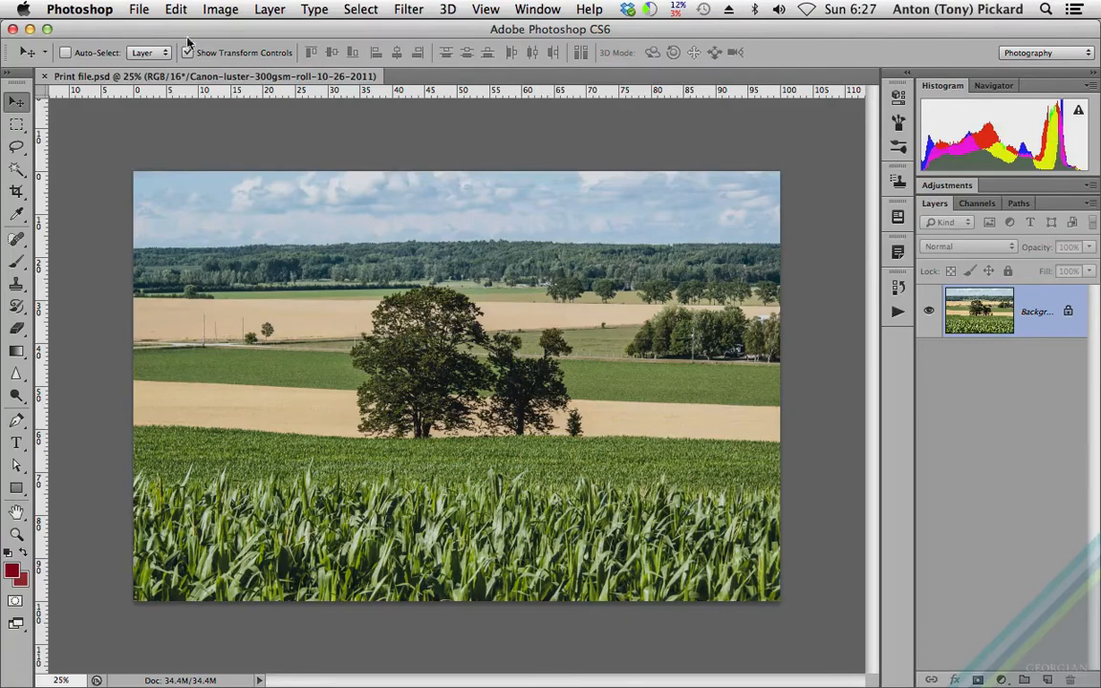
click(177, 10)
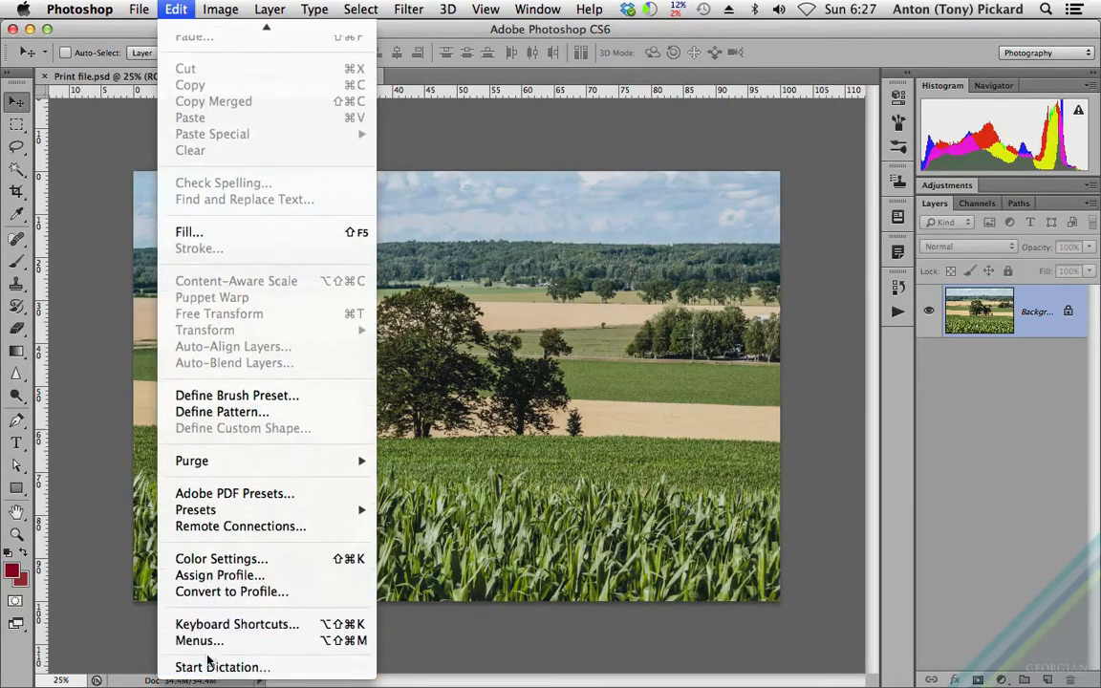
click(221, 593)
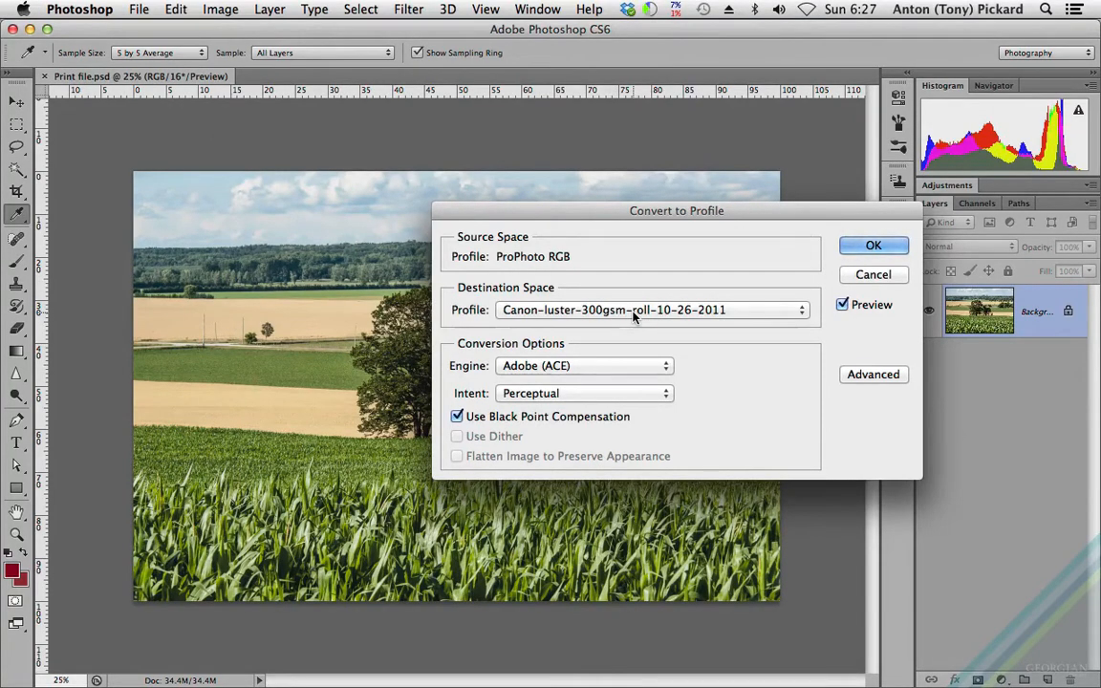
click(874, 247)
key(v)
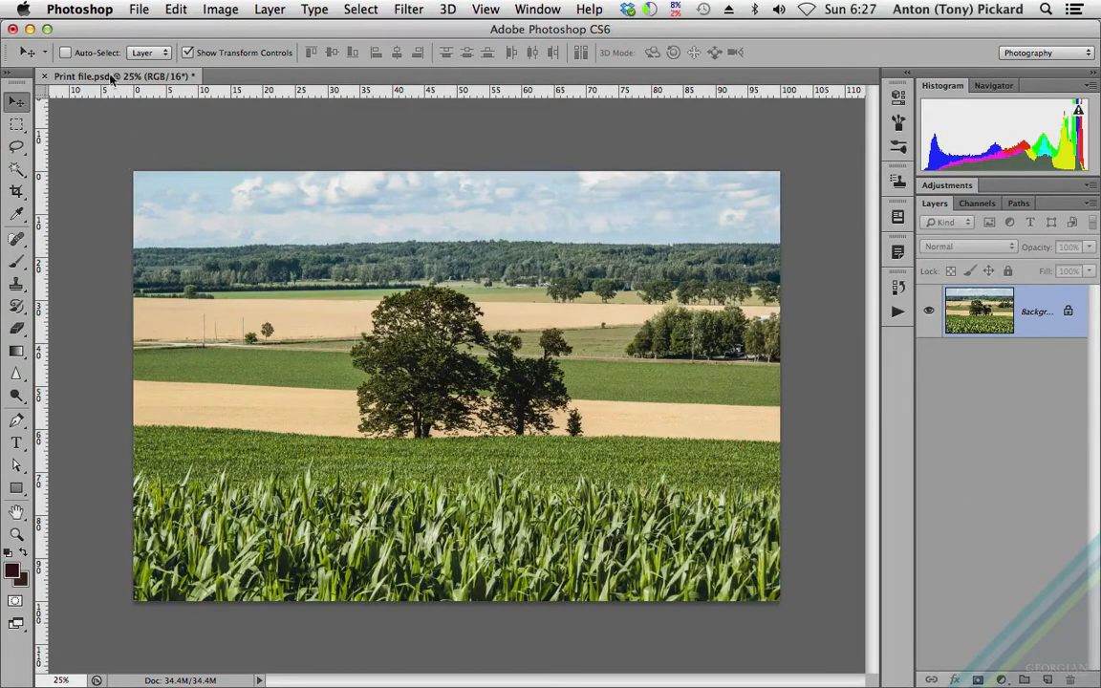
- Save a JPEG copy to the Desktop as Final print file.jpg with the colour profile embedded, quality 12 and Baseline ("Standard") format
click(138, 7)
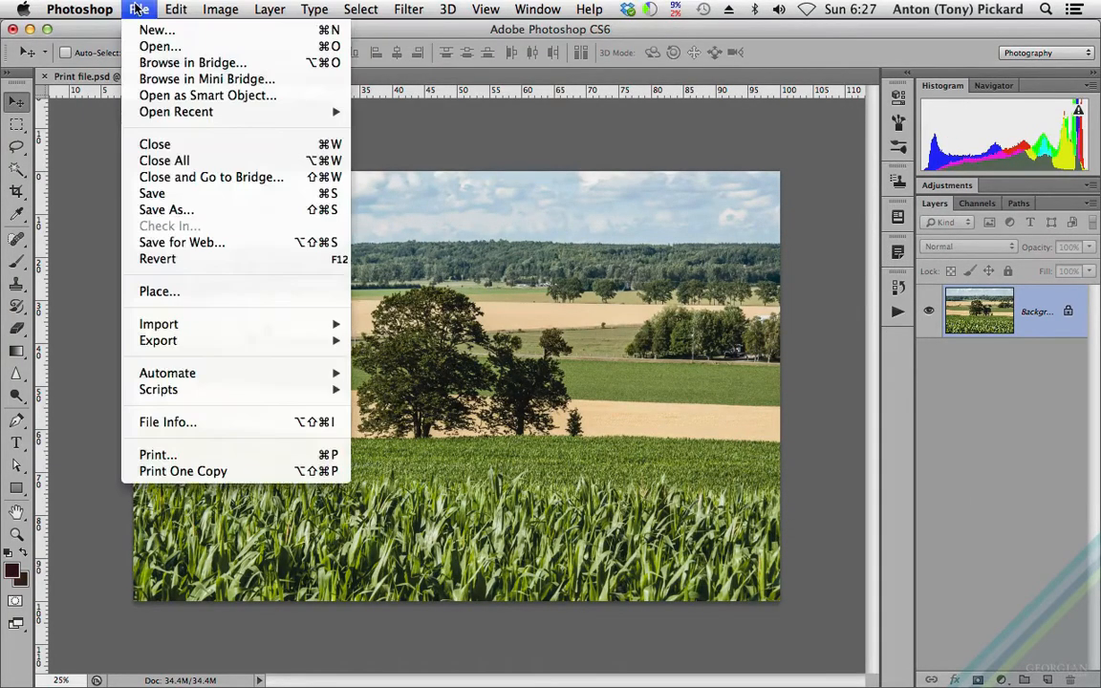
click(163, 211)
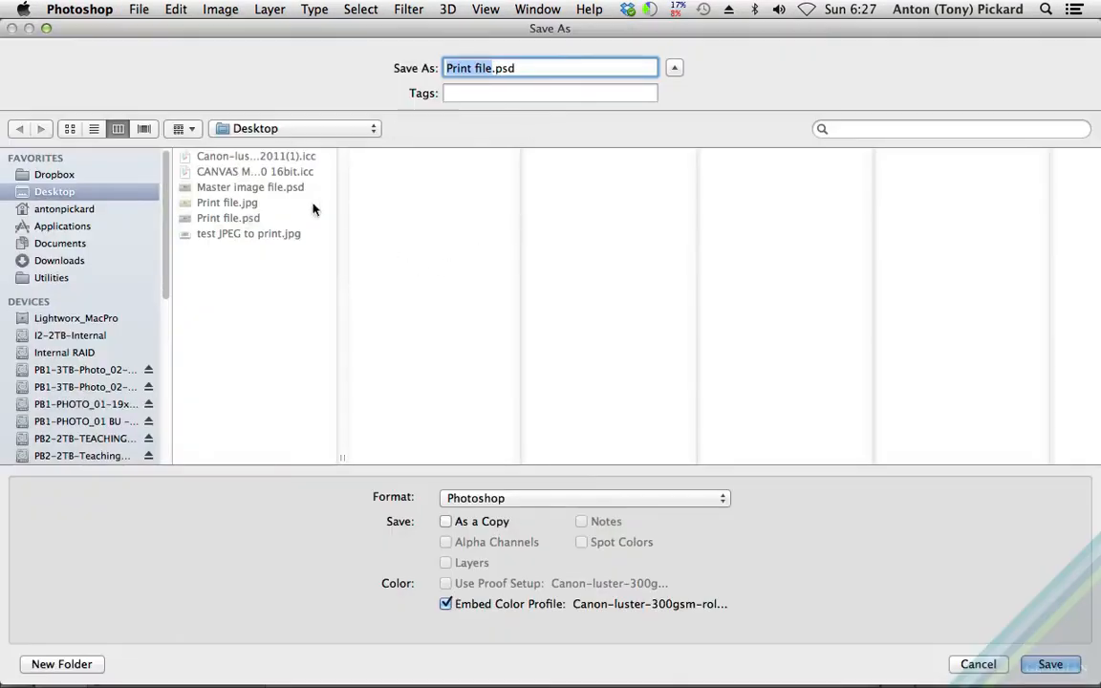
click(459, 498)
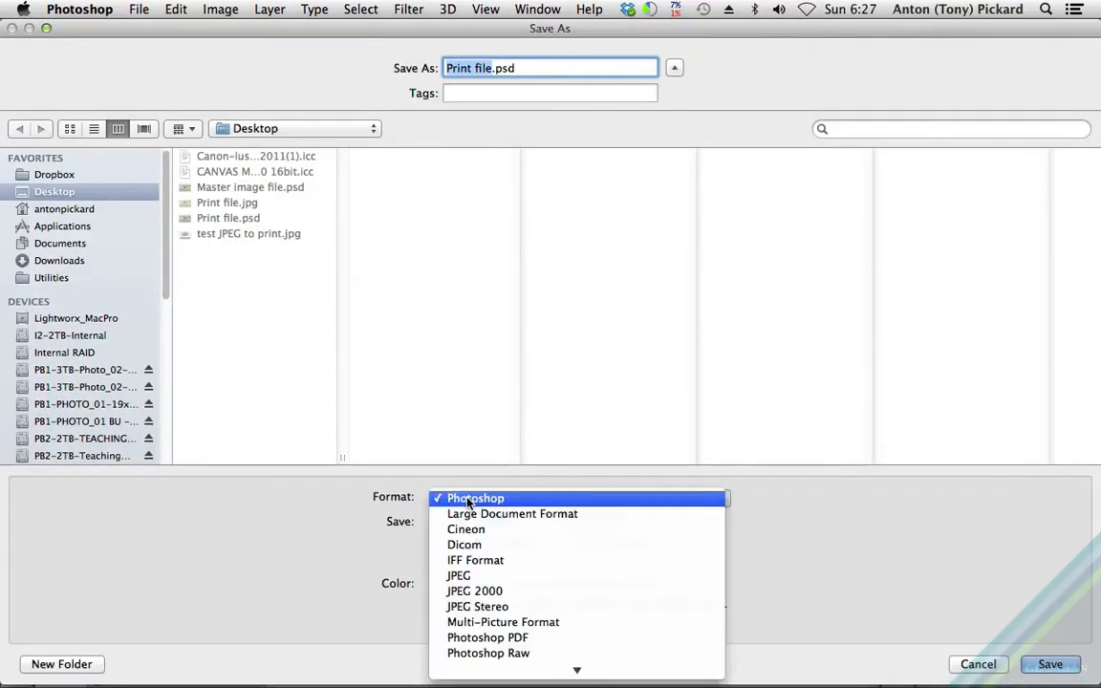
click(471, 577)
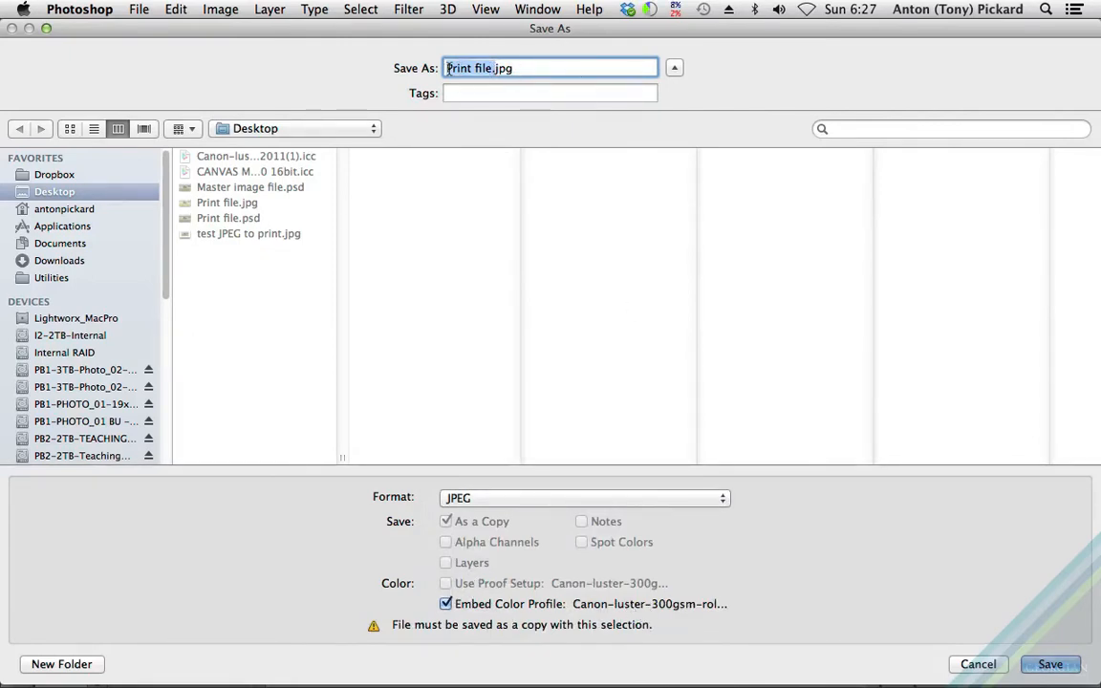
text(Fin)
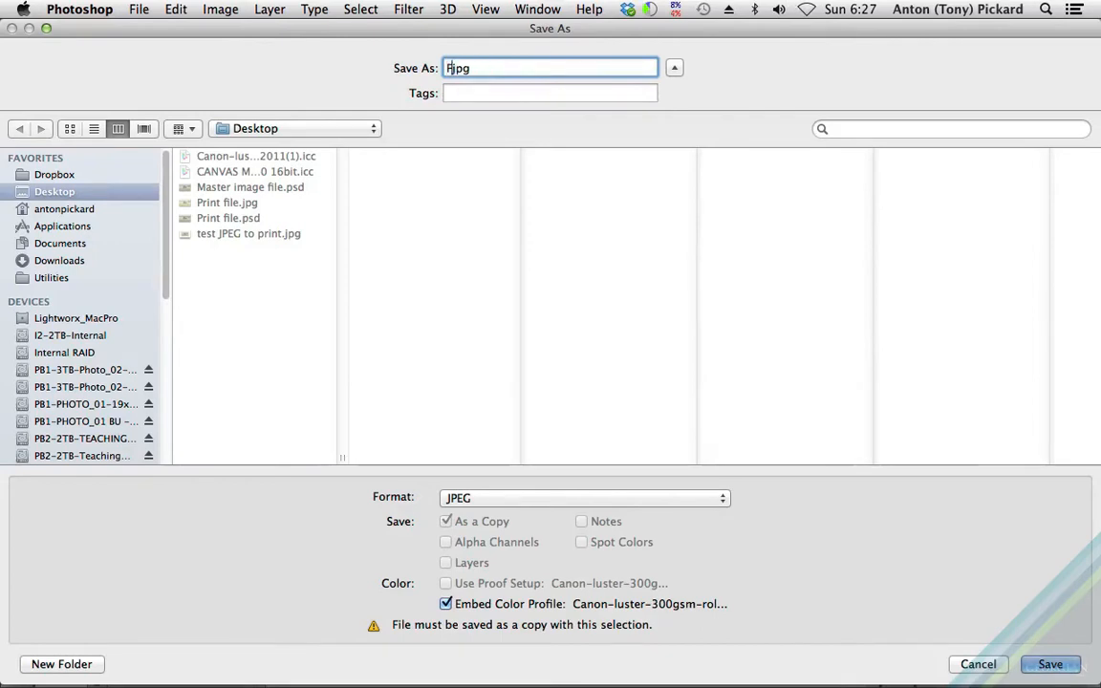
text(al print fil)
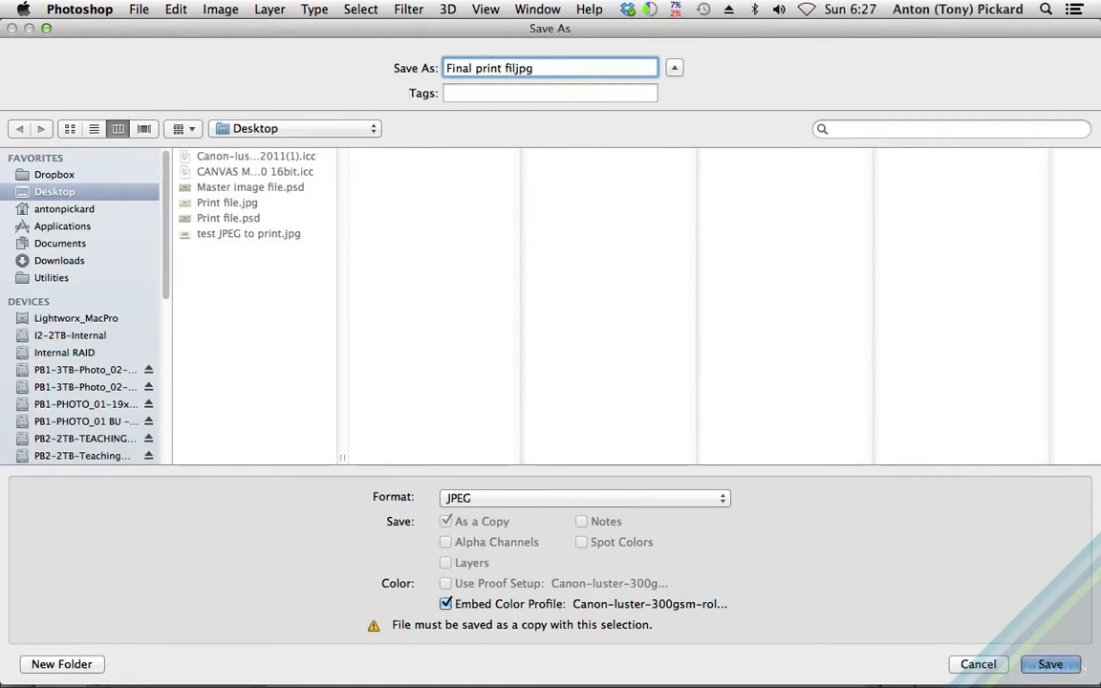
text(e.)
click(1048, 664)
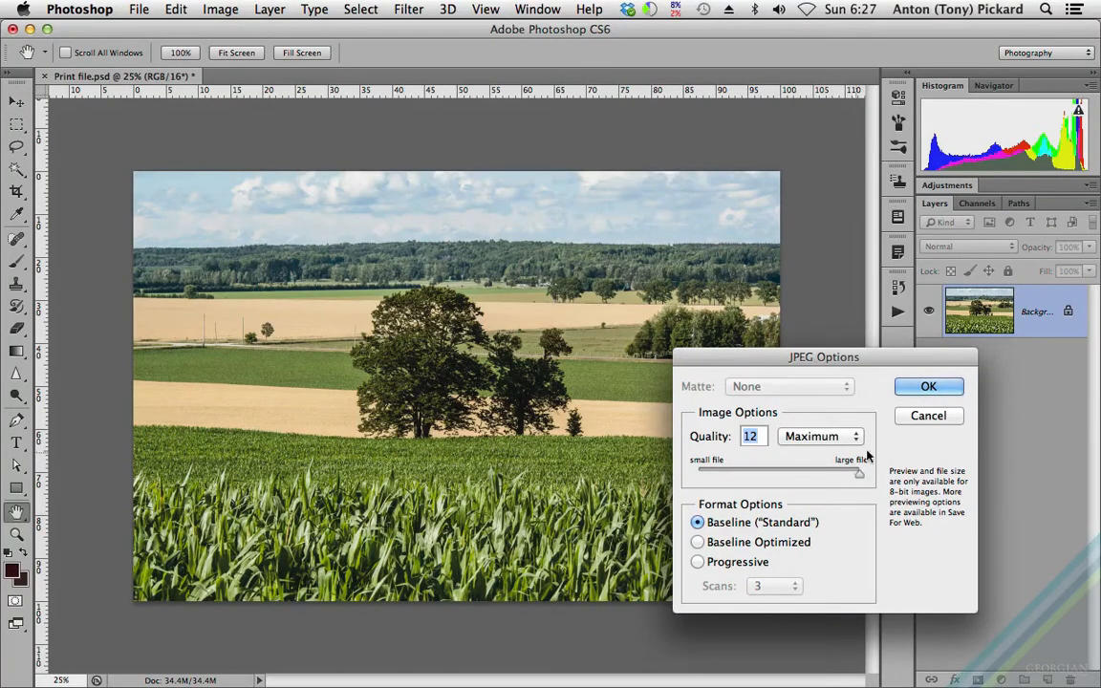
click(926, 385)
key(v)
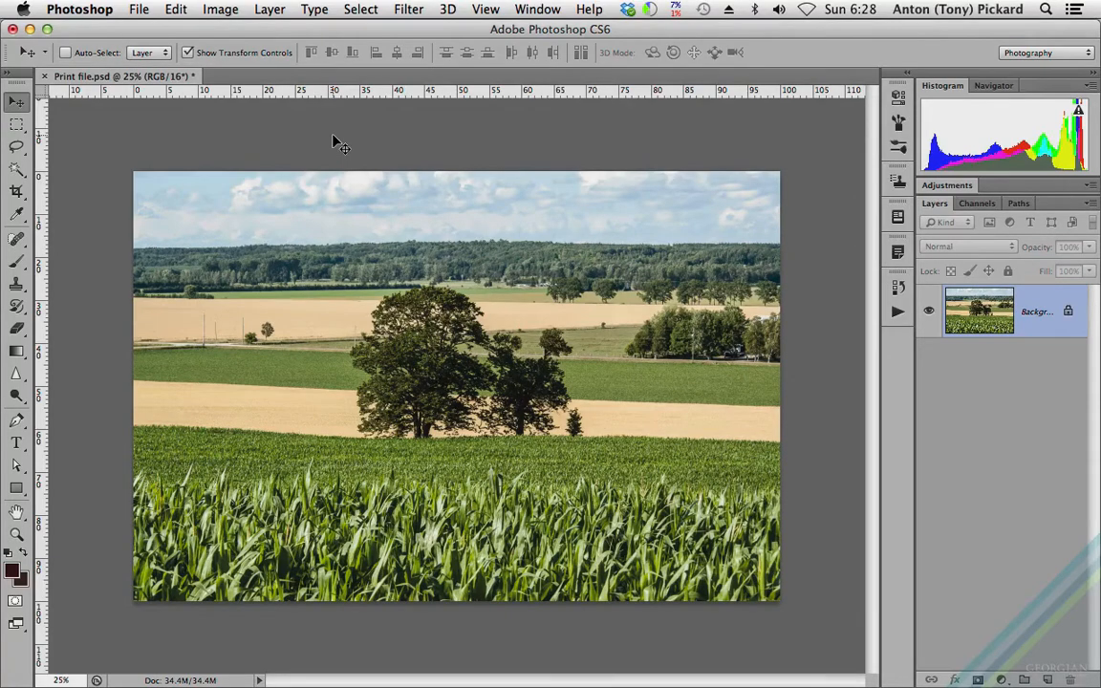
- Open Master image file.psd from the Desktop
click(136, 9)
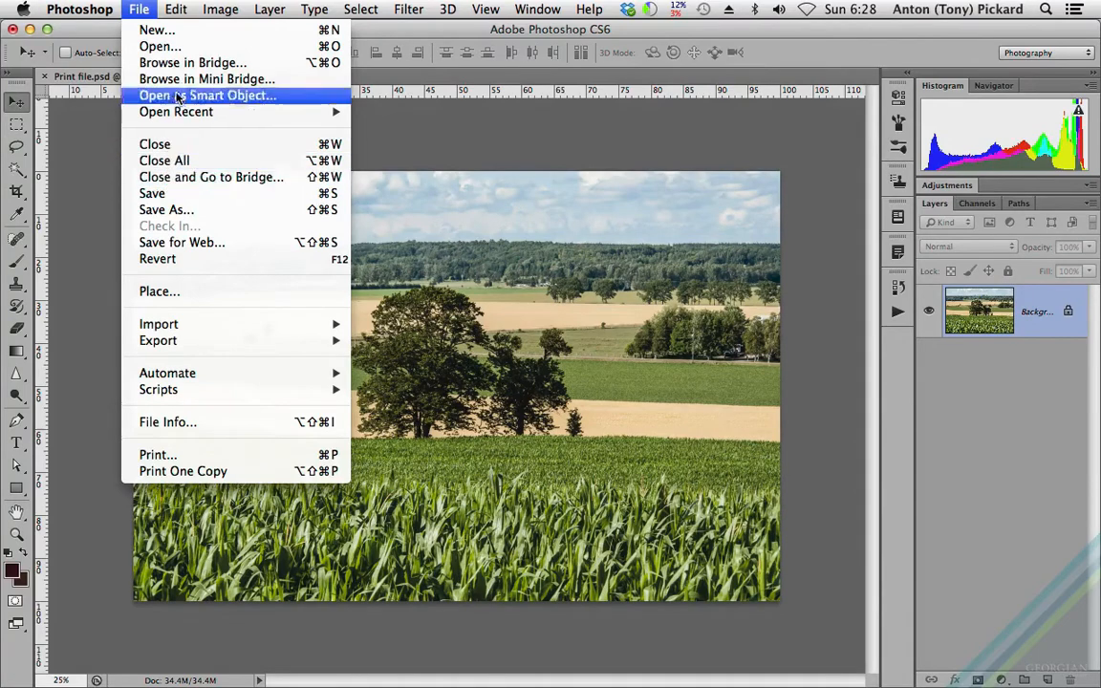
click(158, 46)
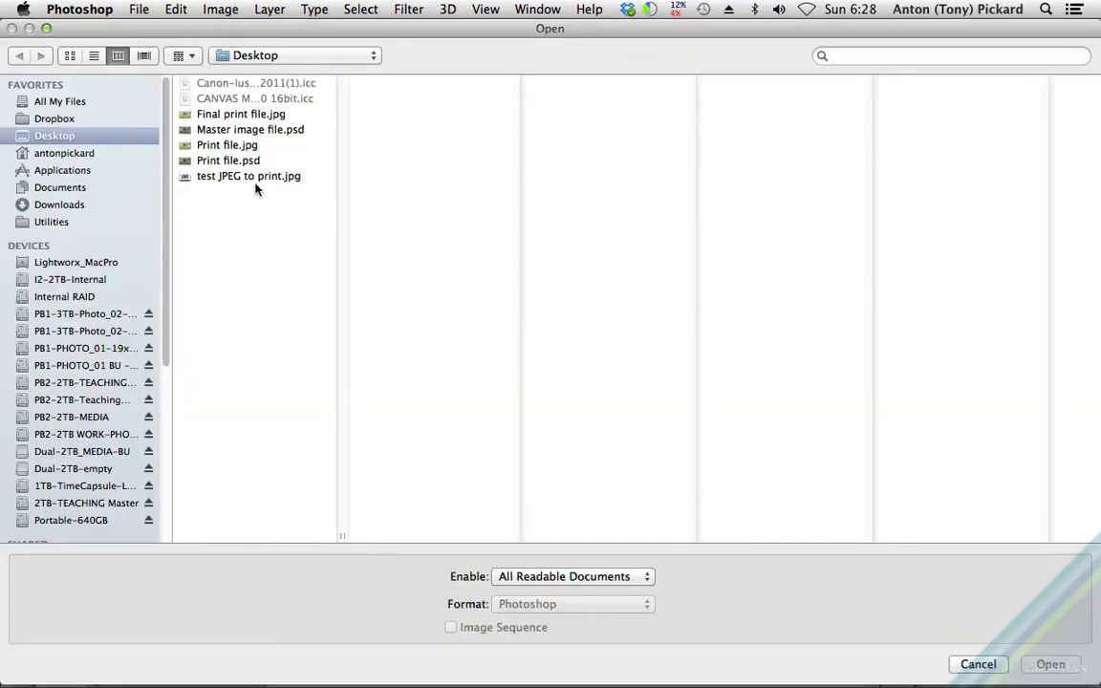
click(262, 135)
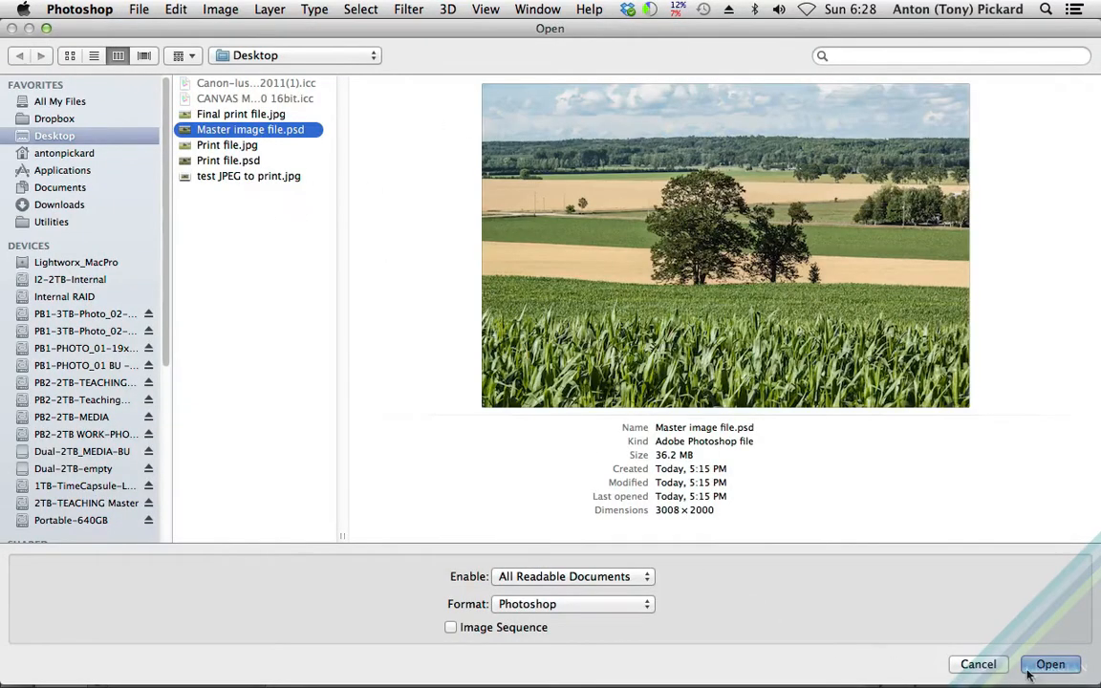
click(1044, 664)
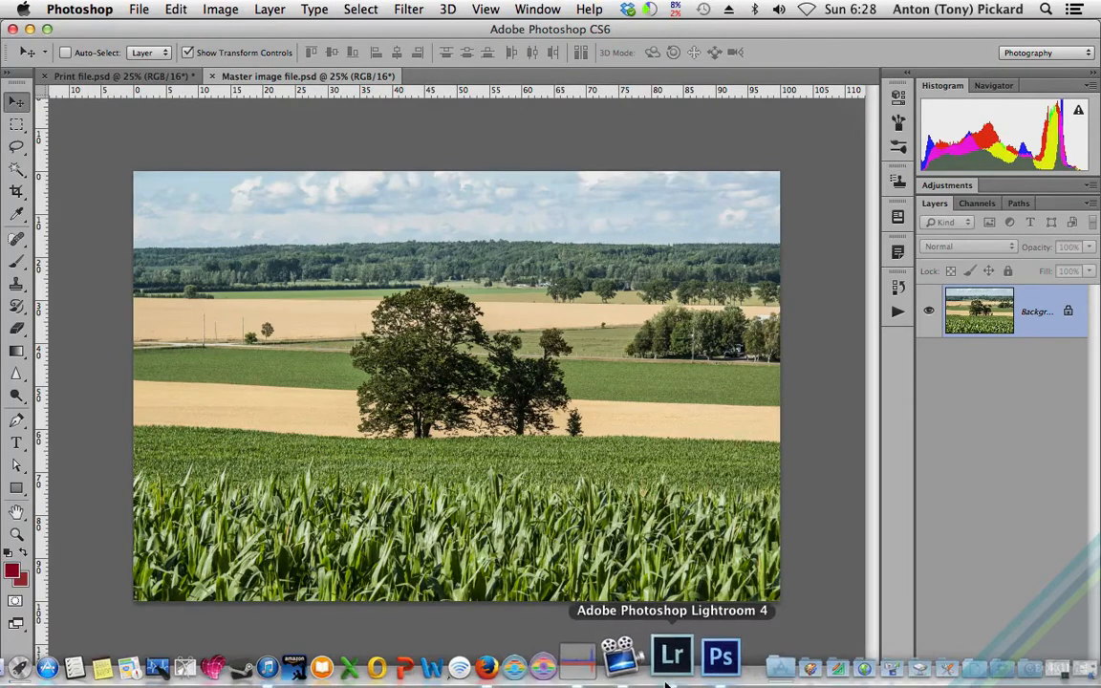
- Switch to Lightroom 4 and bring Master image file from the Desktop folder into the Print module
click(669, 659)
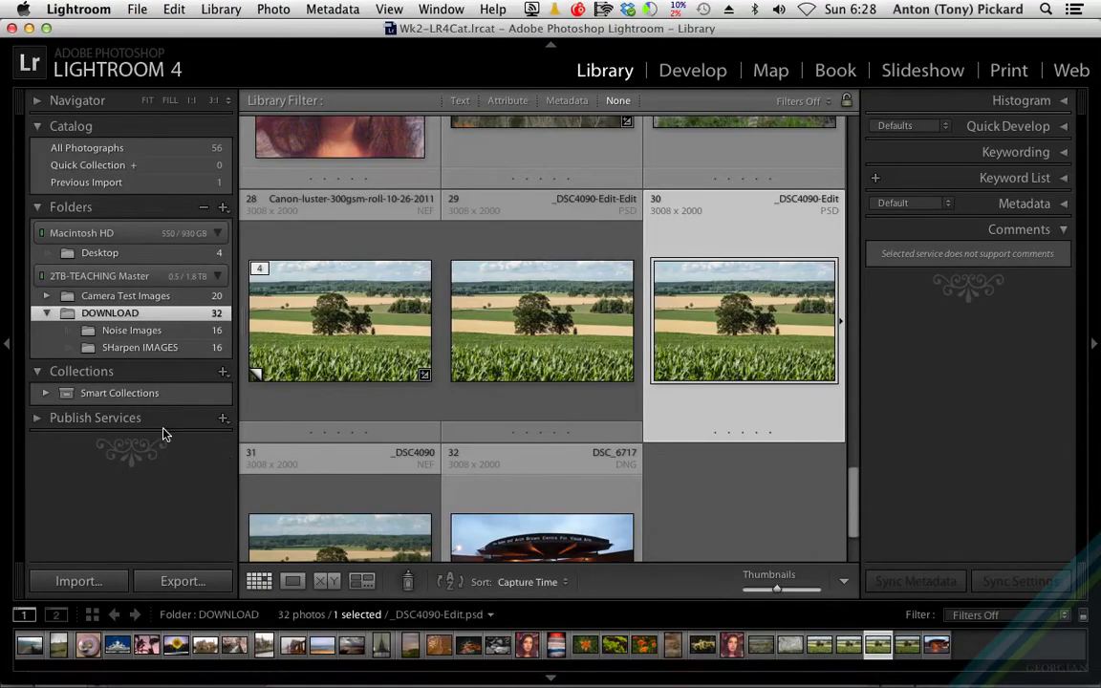
click(108, 254)
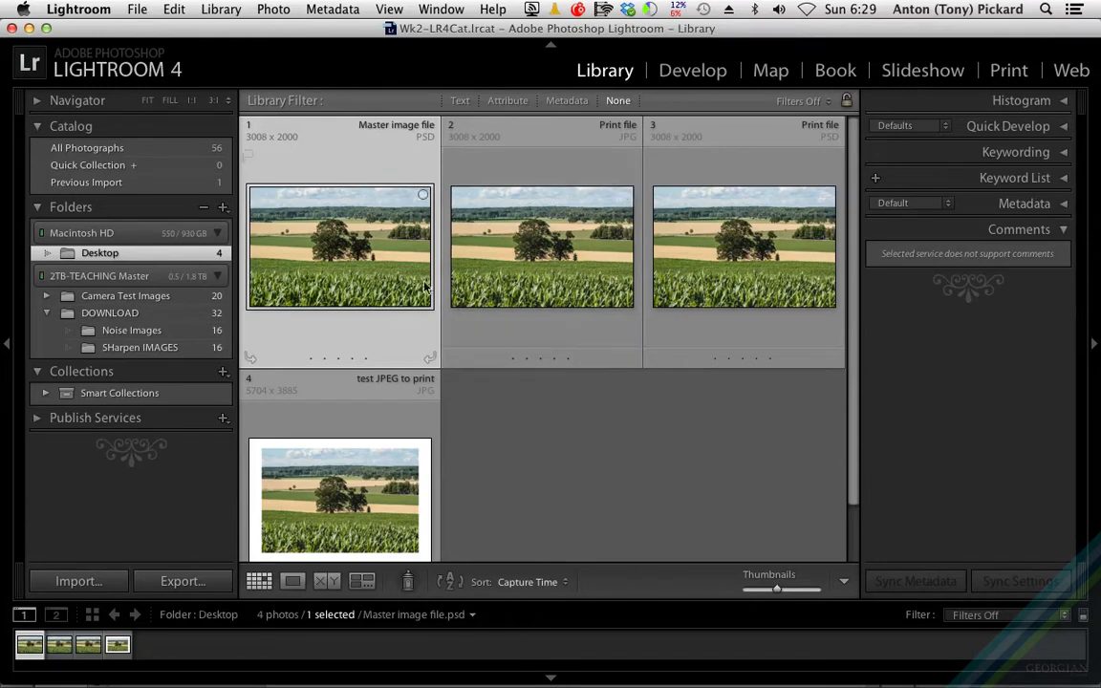
double_click(366, 243)
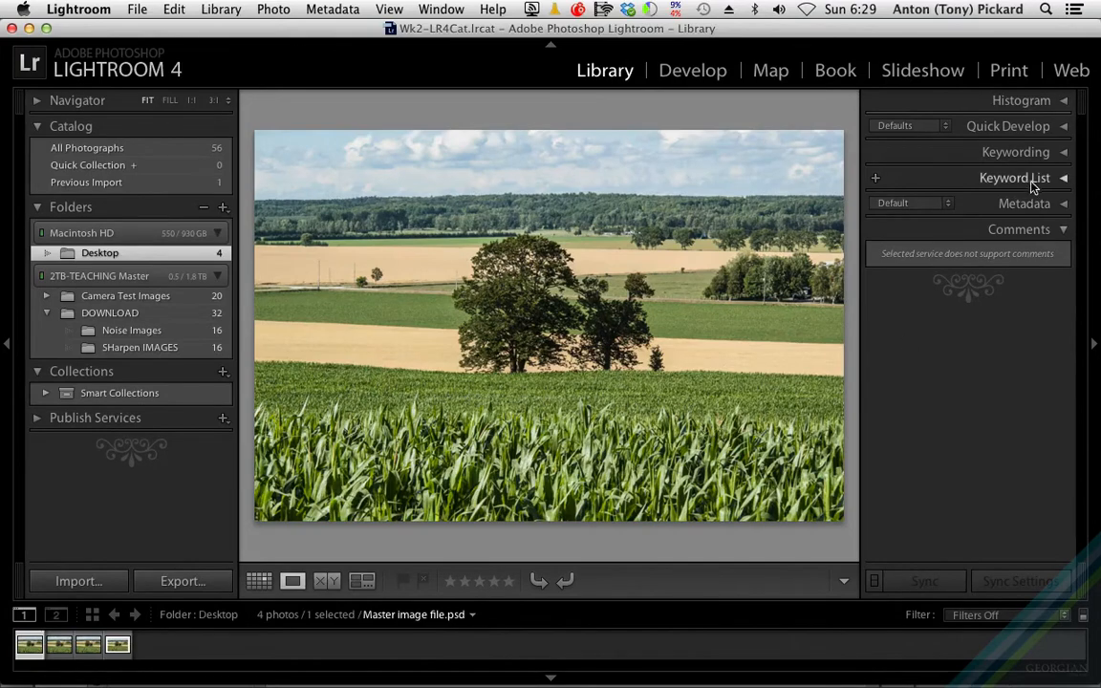
click(1008, 72)
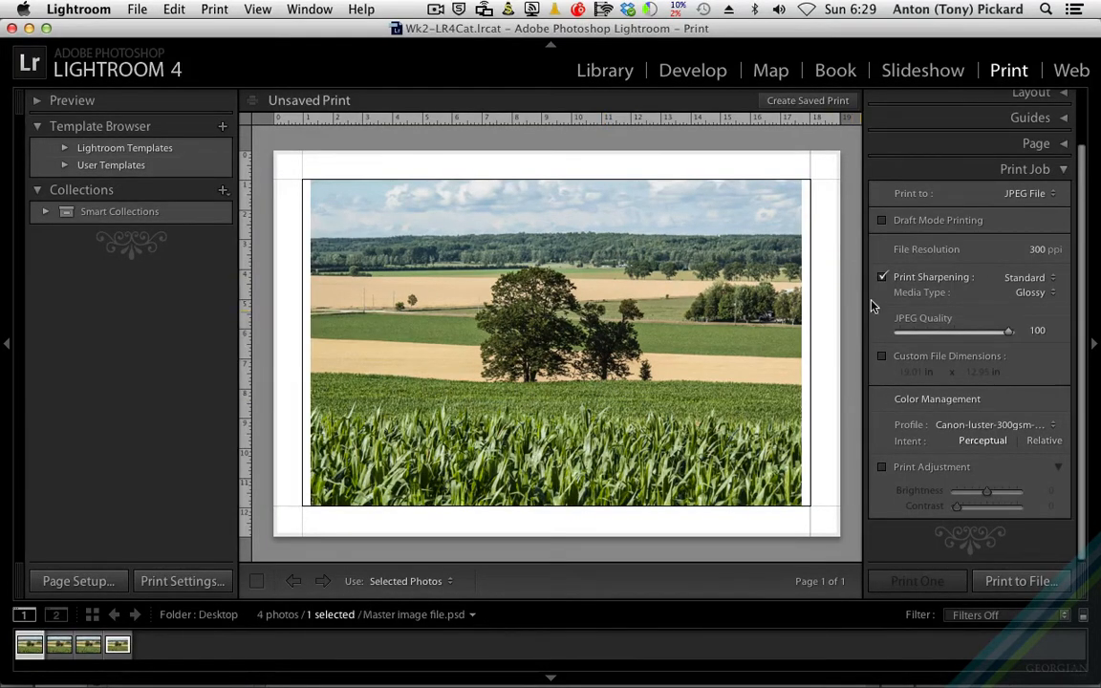
- Review the Print Job settings and the Color Management profile choices for the master image
scroll(1070, 144, up, 3)
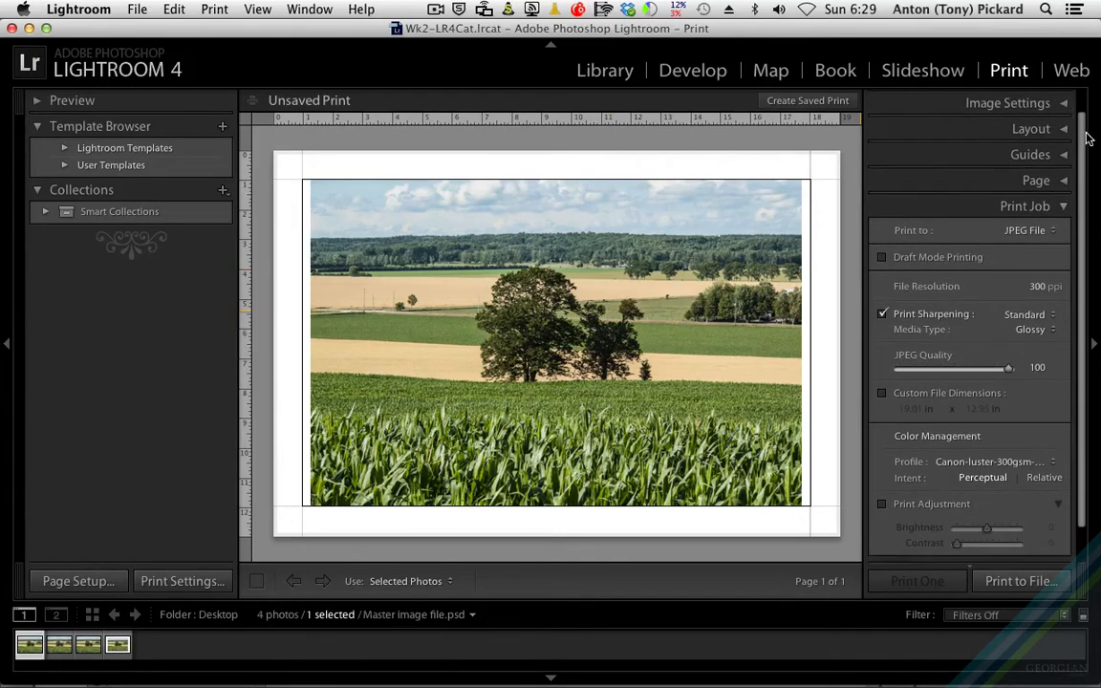
scroll(1086, 138, down, 3)
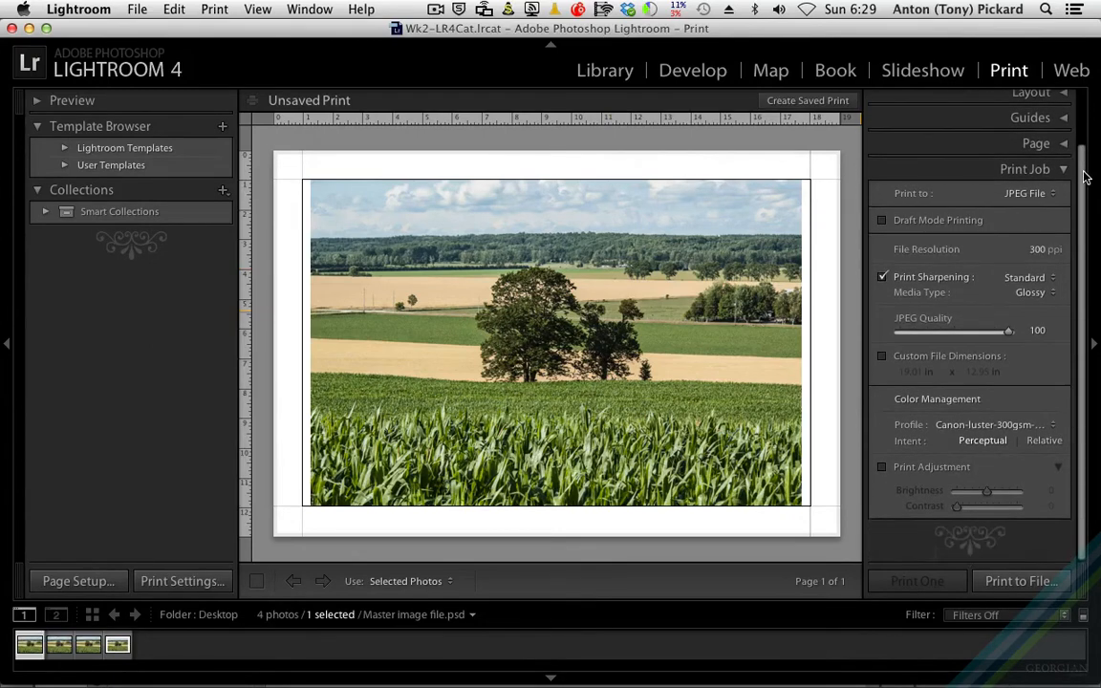
click(985, 425)
click(981, 425)
- Switch to Photoshop CS6 and turn on Proof Colors for Master image file.psd
mouse_move(639, 682)
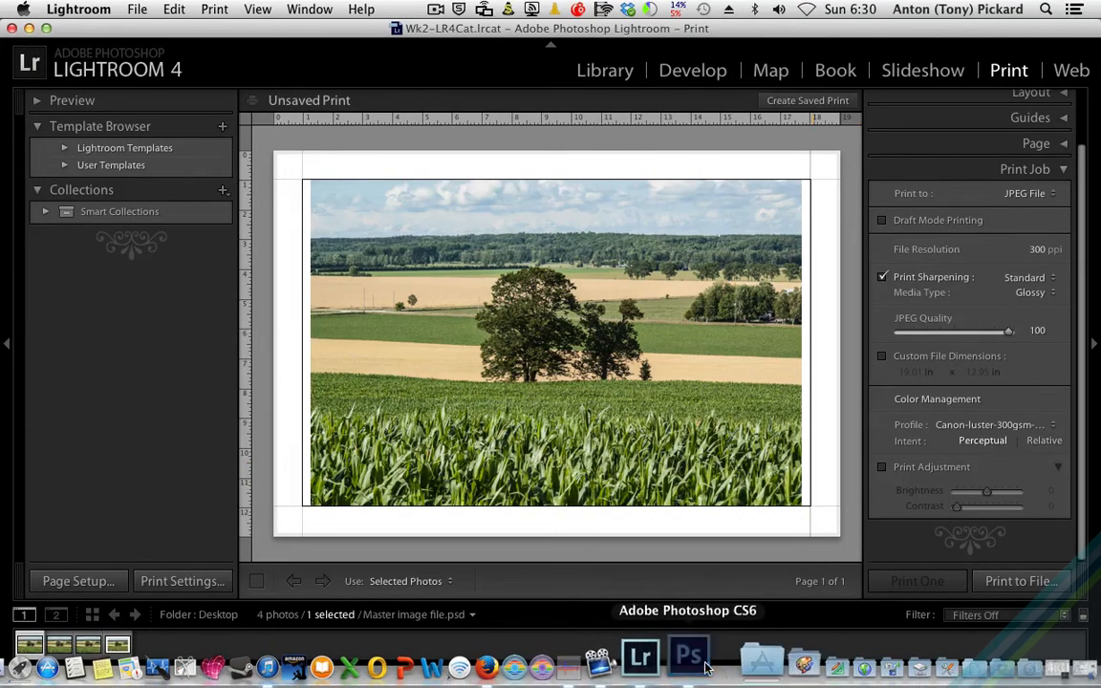
click(735, 659)
click(485, 10)
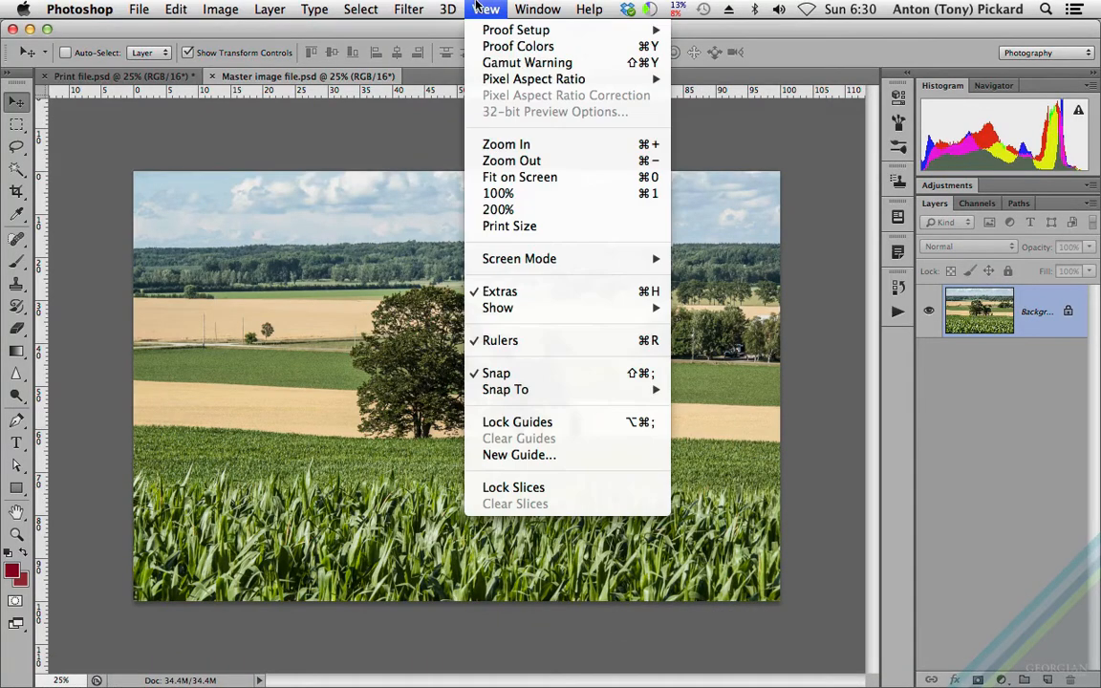
click(516, 46)
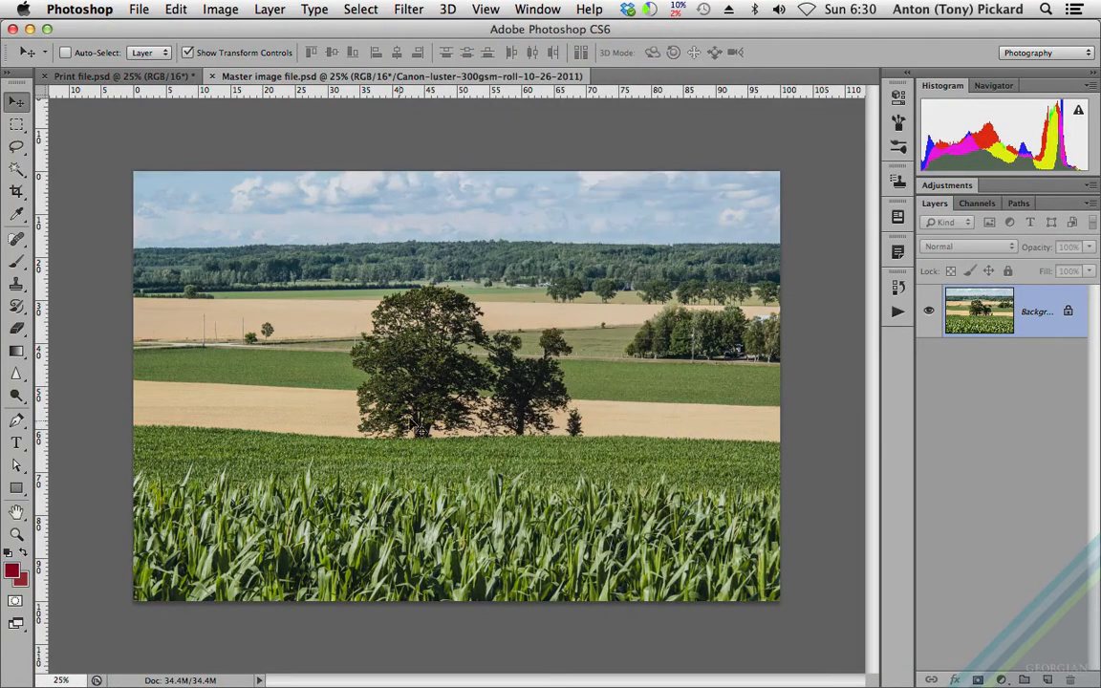